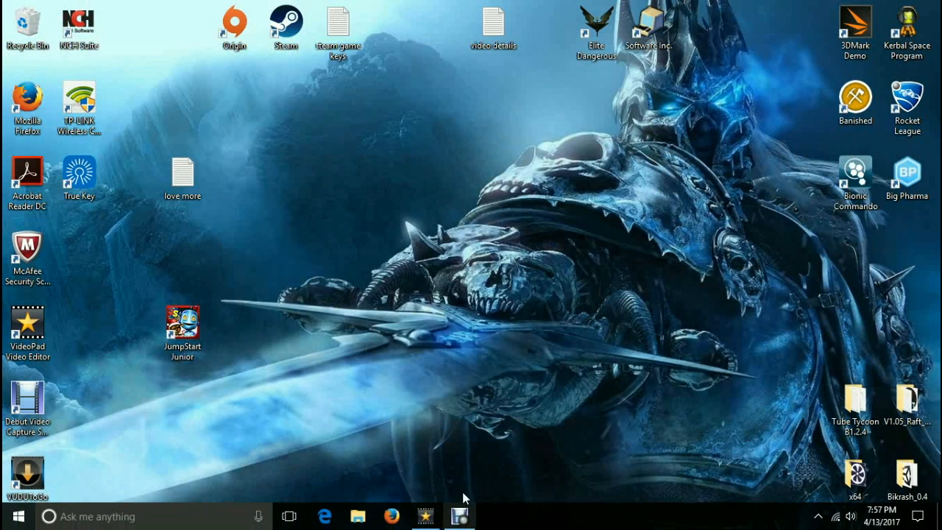
Step: Switch to VideoPad Video Editor with the ED6.vpj project open
{"action": "left_click", "coordinate": [458, 511]}
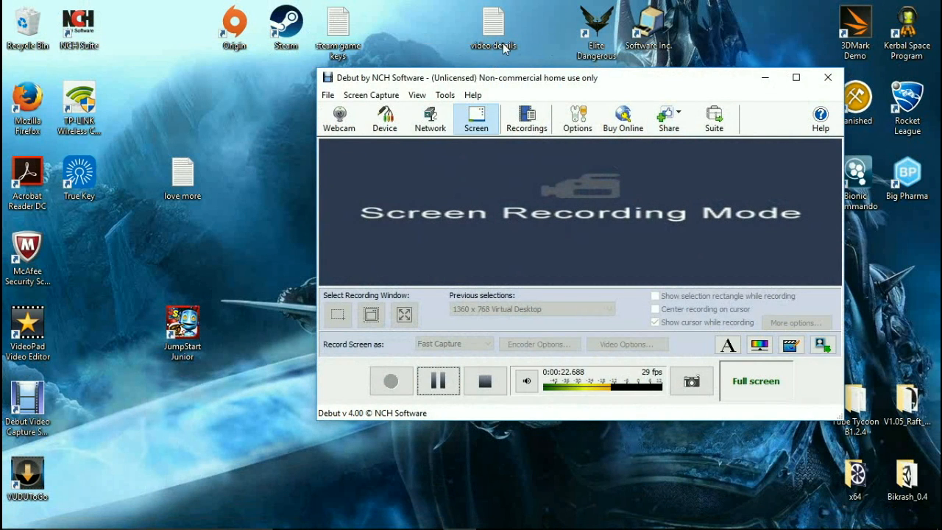
{"action": "left_click", "coordinate": [764, 78]}
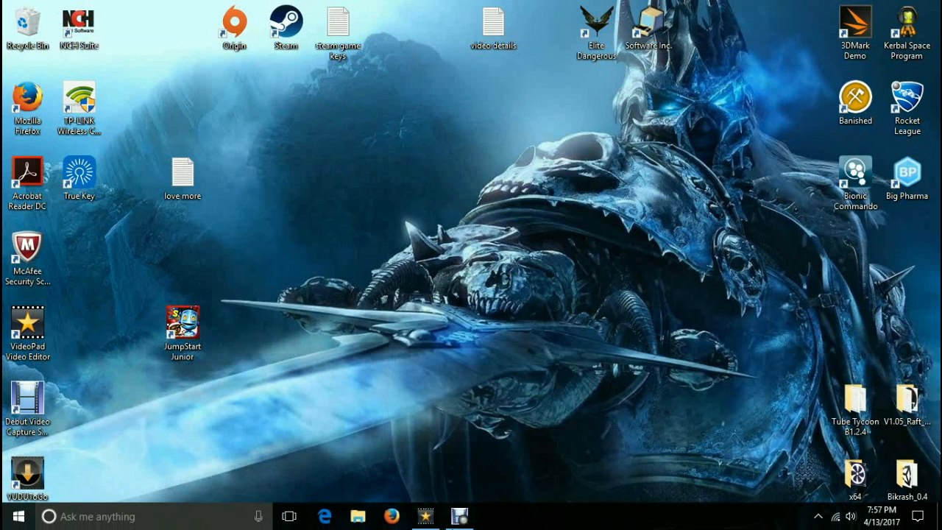
{"action": "left_click", "coordinate": [429, 517]}
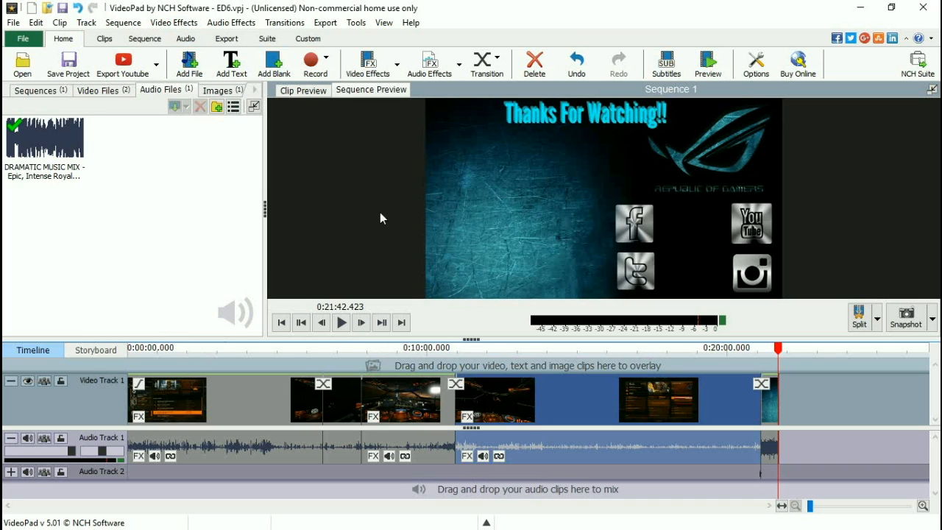
Step: Add the video file Untitled 5 from the Debut folder in Videos to the project's video files
{"action": "right_click", "coordinate": [592, 396]}
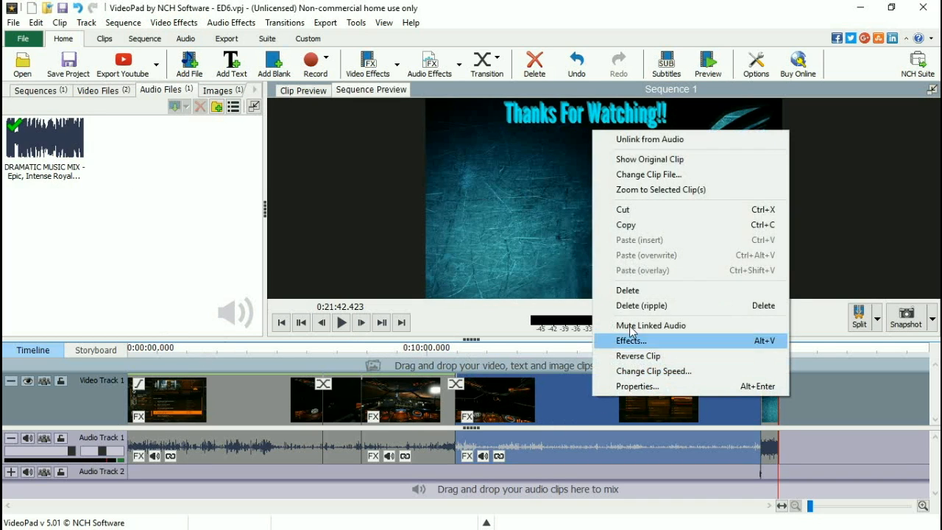
{"action": "left_click", "coordinate": [132, 242]}
{"action": "left_click", "coordinate": [88, 90]}
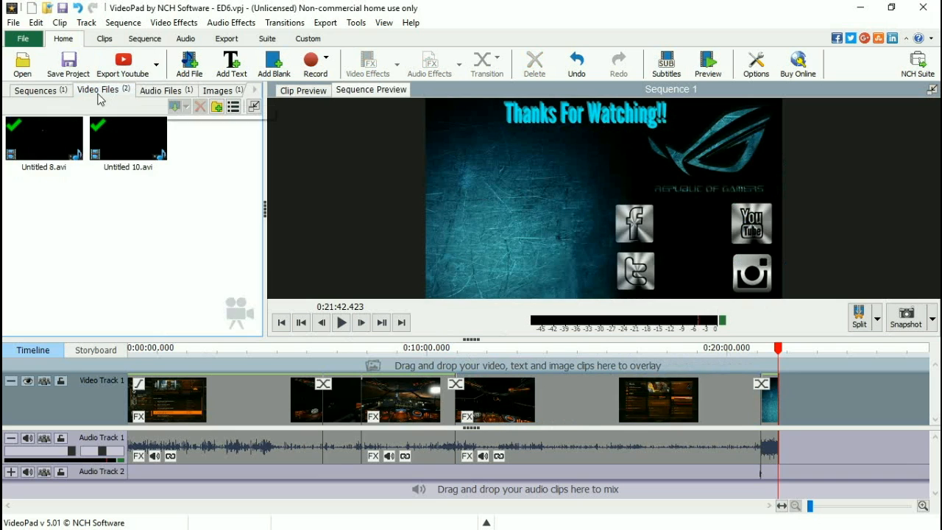
{"action": "right_click", "coordinate": [174, 203]}
{"action": "left_click", "coordinate": [196, 213]}
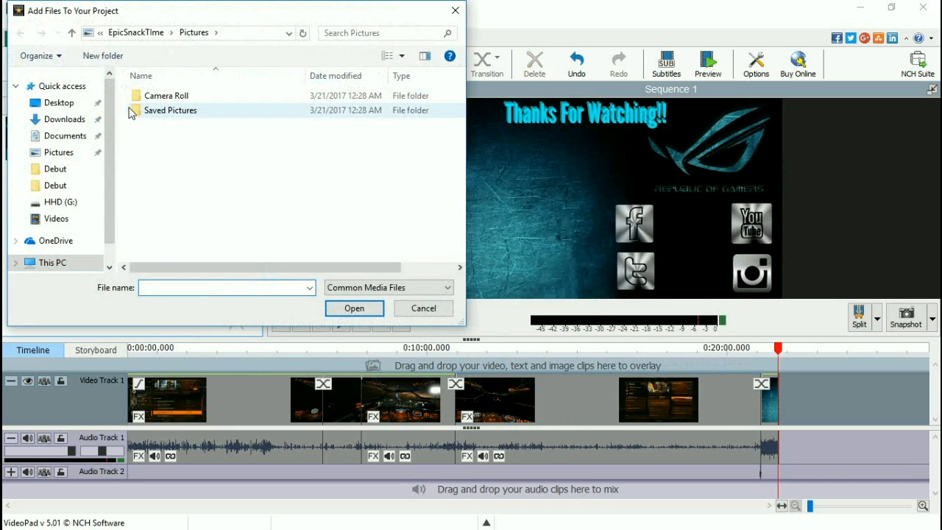
{"action": "left_click", "coordinate": [56, 203]}
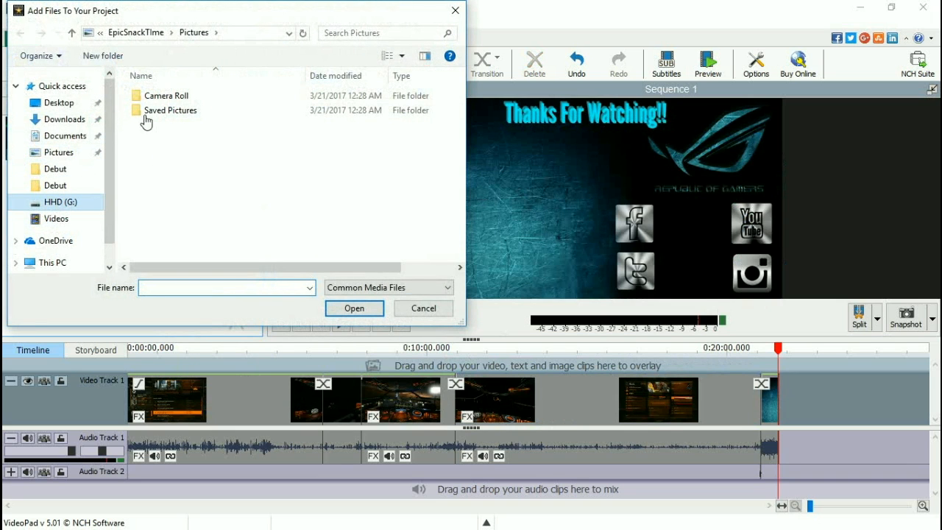
{"action": "left_click", "coordinate": [59, 219]}
{"action": "double_click", "coordinate": [244, 110]}
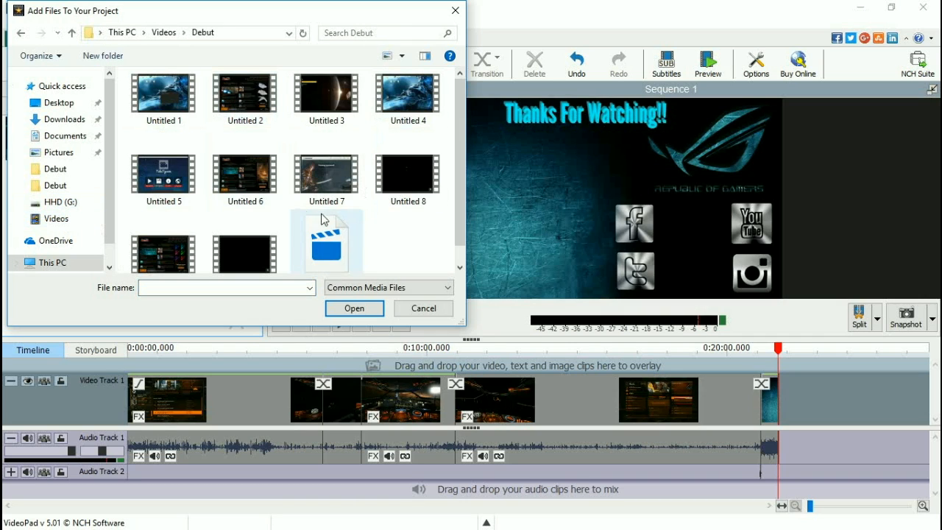
{"action": "scroll", "coordinate": [324, 176], "scroll_direction": "down", "scroll_amount": 1}
{"action": "left_click", "coordinate": [163, 158]}
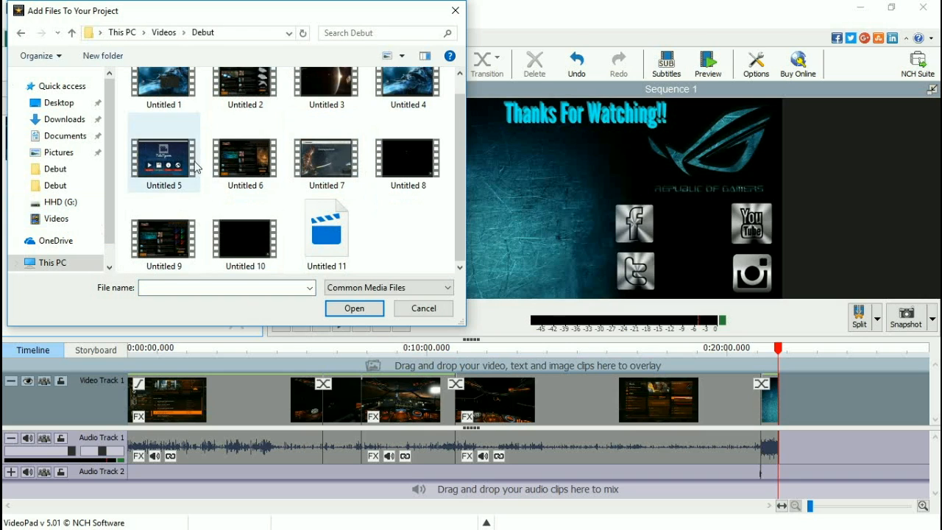
{"action": "left_click", "coordinate": [361, 309]}
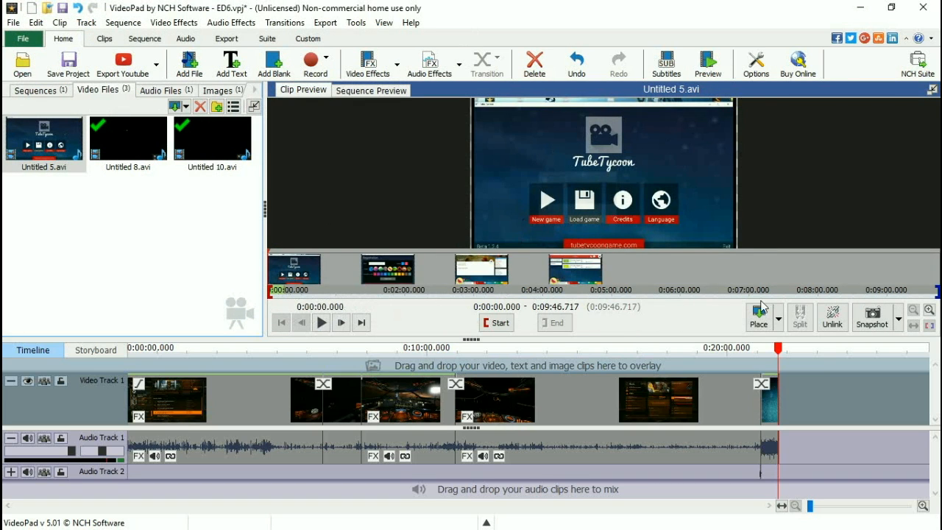
Step: Delete every timeline clip that precedes the "Thanks For Watching!!" outro clip, without rippling
{"action": "right_click", "coordinate": [613, 398]}
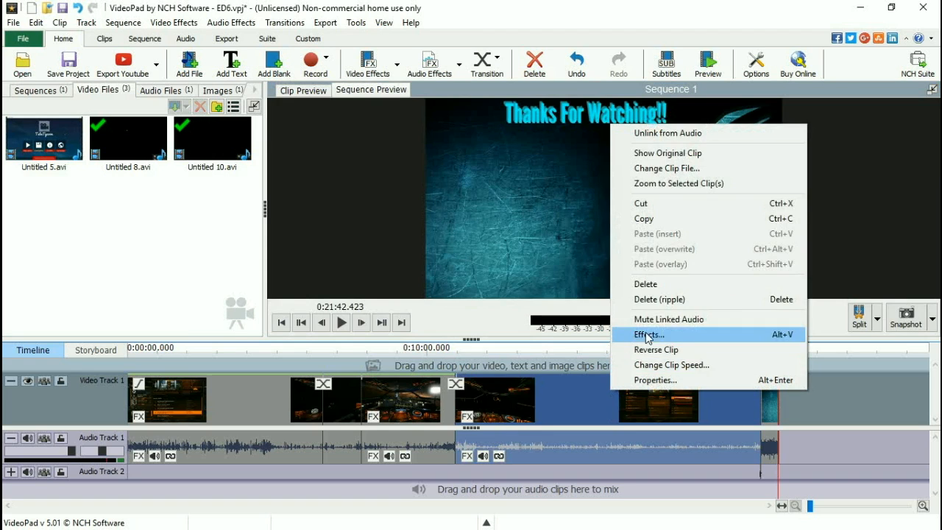
{"action": "left_click", "coordinate": [646, 284]}
{"action": "right_click", "coordinate": [446, 401]}
{"action": "left_click", "coordinate": [497, 308]}
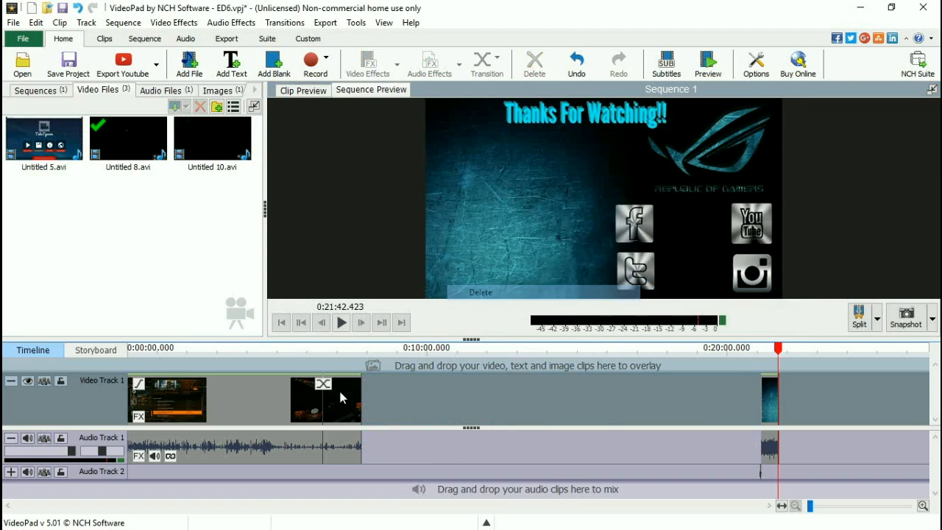
{"action": "right_click", "coordinate": [351, 413]}
{"action": "left_click", "coordinate": [383, 306]}
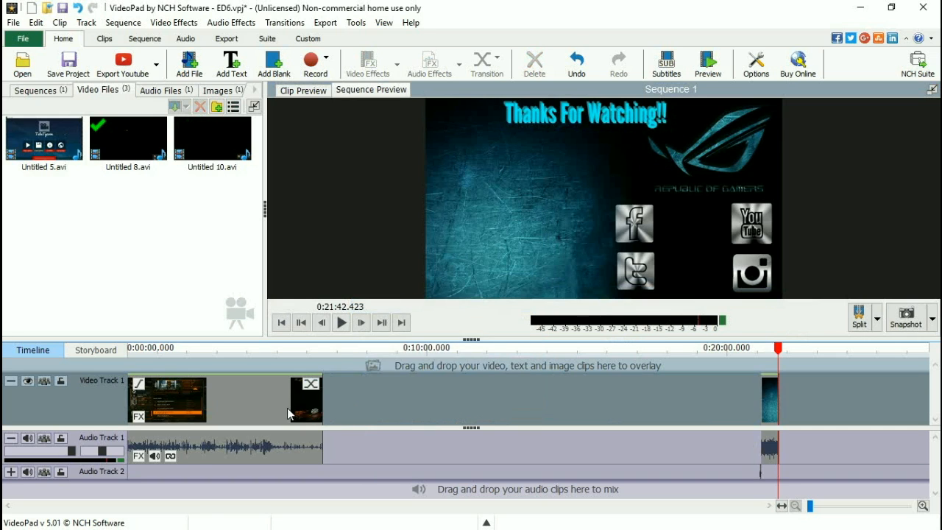
{"action": "right_click", "coordinate": [289, 401]}
{"action": "left_click", "coordinate": [335, 305]}
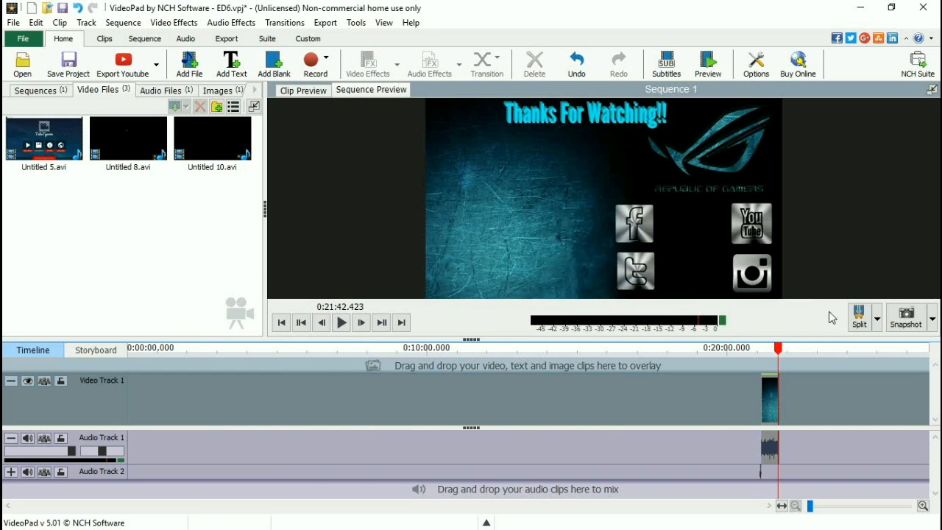
Step: Lower the clip volume of the outro's audio to about 11
{"action": "scroll", "coordinate": [788, 397], "scroll_direction": "up", "scroll_amount": 4}
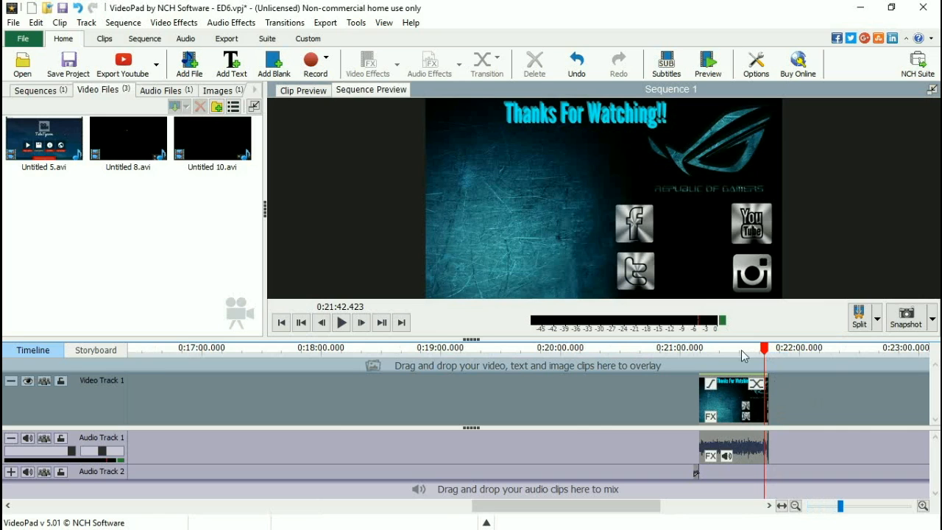
{"action": "left_click", "coordinate": [738, 449]}
{"action": "left_click", "coordinate": [726, 456]}
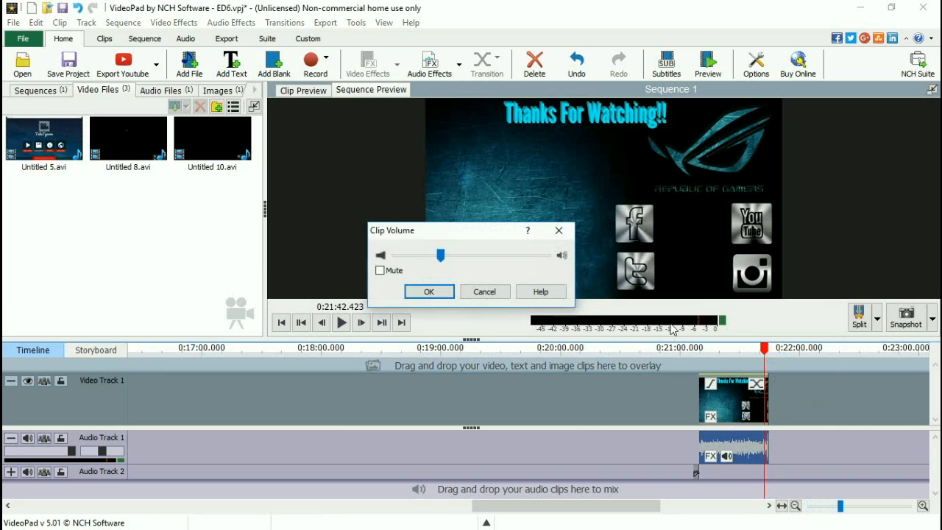
{"action": "left_click_drag", "start_coordinate": [439, 255], "coordinate": [414, 274]}
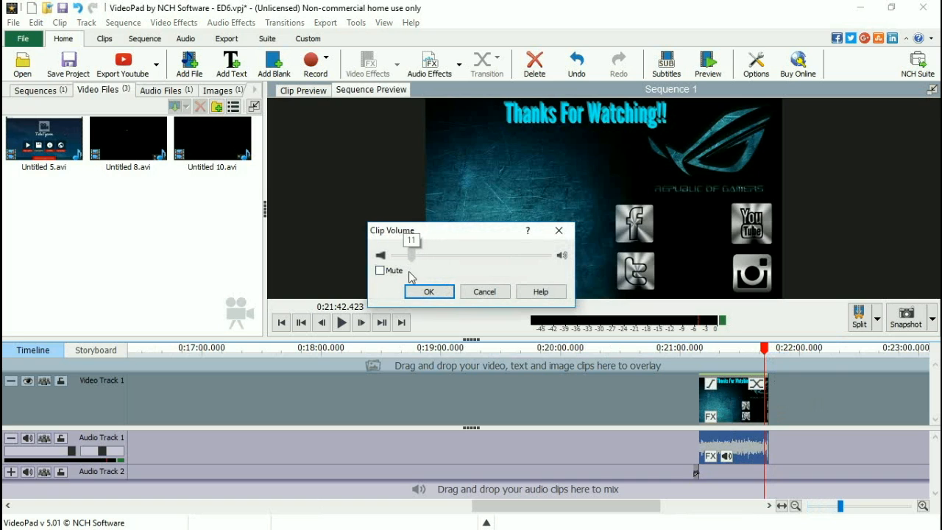
{"action": "left_click", "coordinate": [429, 291]}
Step: Play back part of the outro clip from about 0:21:14 to check its audio level
{"action": "left_click", "coordinate": [708, 350]}
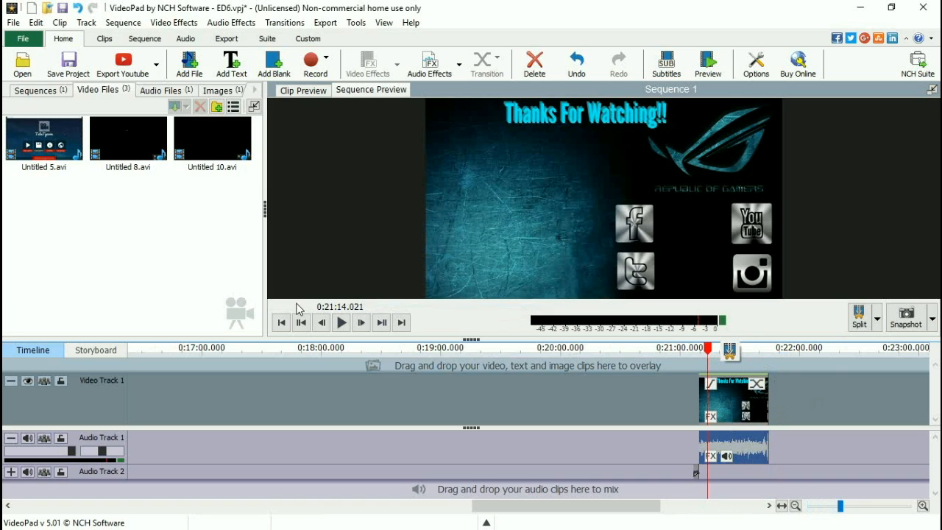
{"action": "left_click", "coordinate": [341, 322]}
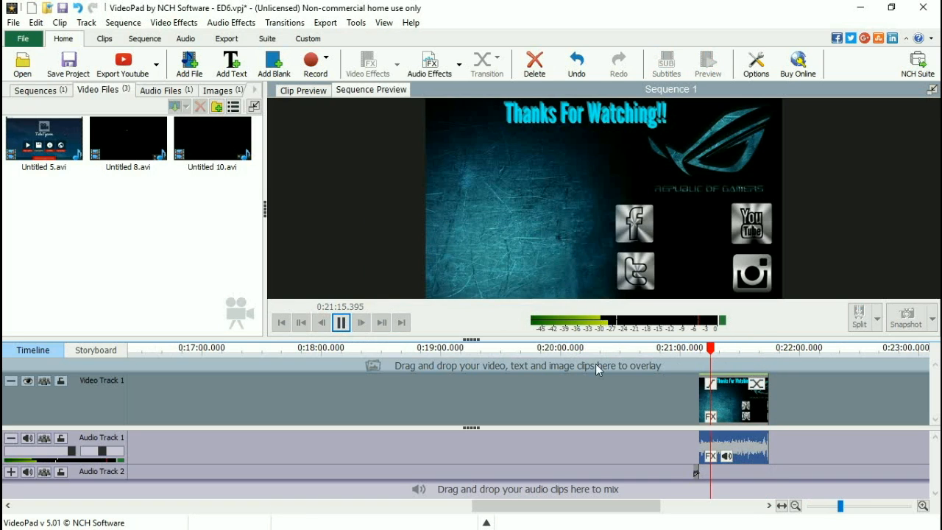
{"action": "key", "text": "space"}
{"action": "left_click", "coordinate": [44, 138]}
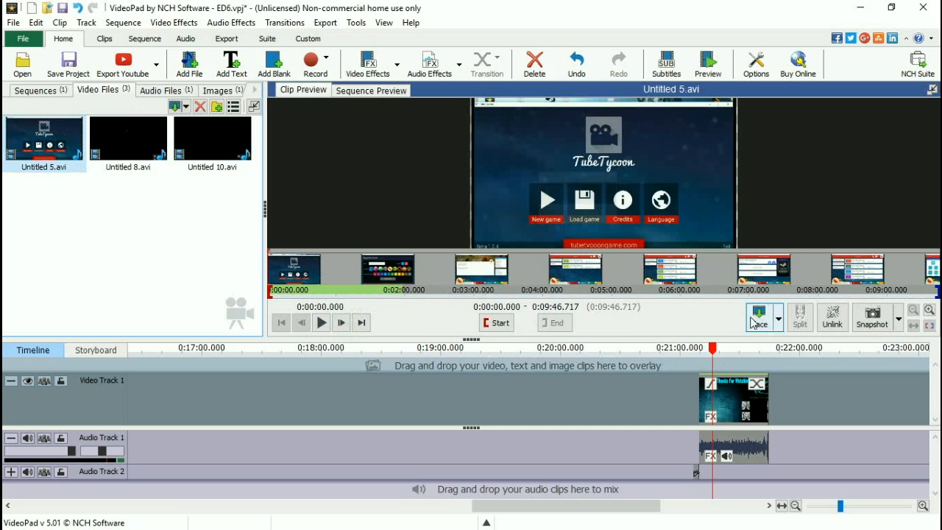
{"action": "left_click", "coordinate": [778, 318]}
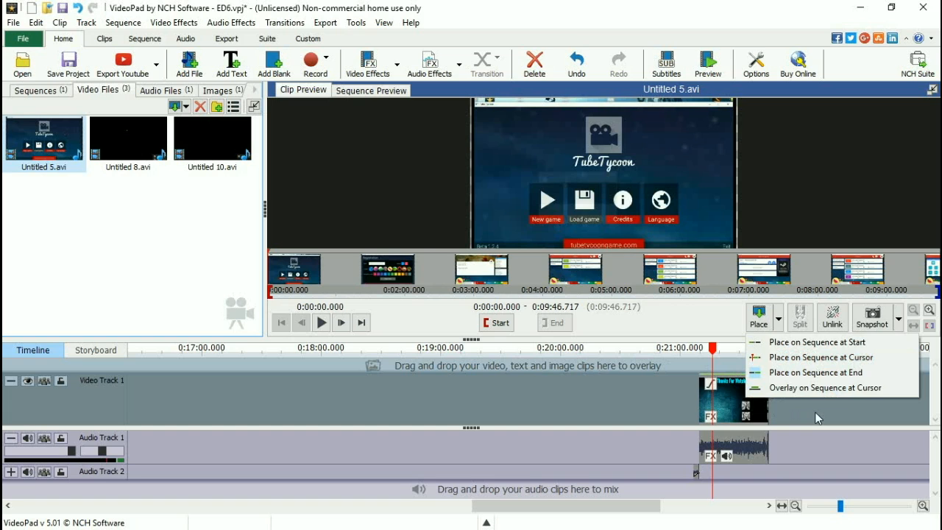
{"action": "left_click", "coordinate": [785, 388]}
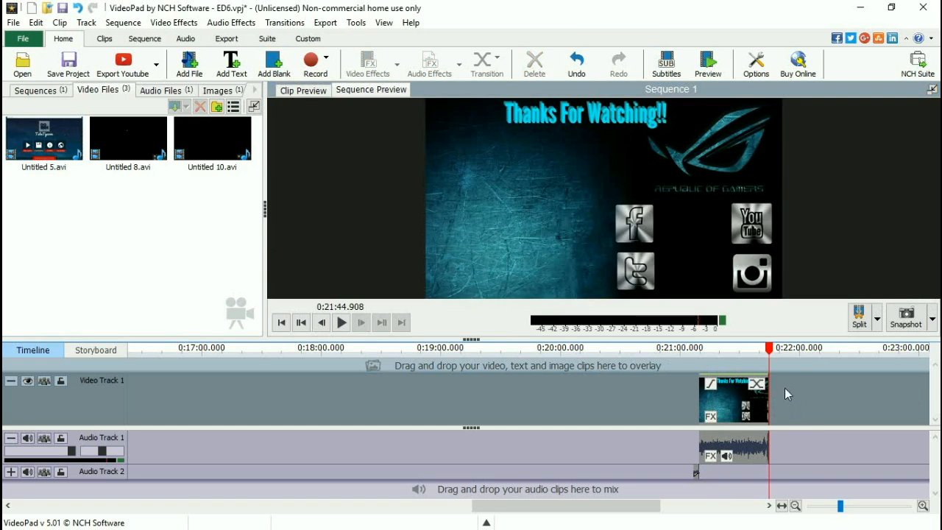
{"action": "left_click", "coordinate": [716, 402]}
{"action": "left_click", "coordinate": [729, 347]}
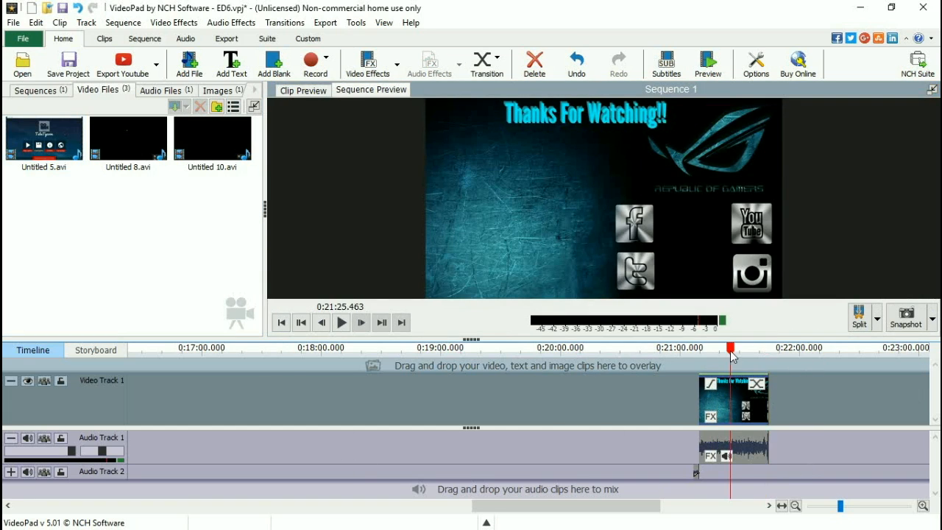
Step: Place Untitled 5.avi at the start of the sequence
{"action": "left_click", "coordinate": [44, 140]}
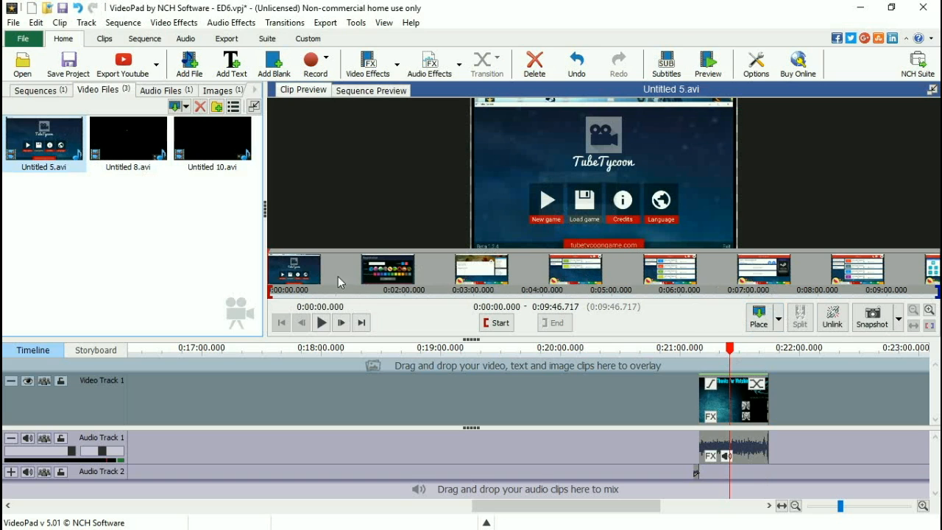
{"action": "left_click", "coordinate": [778, 318]}
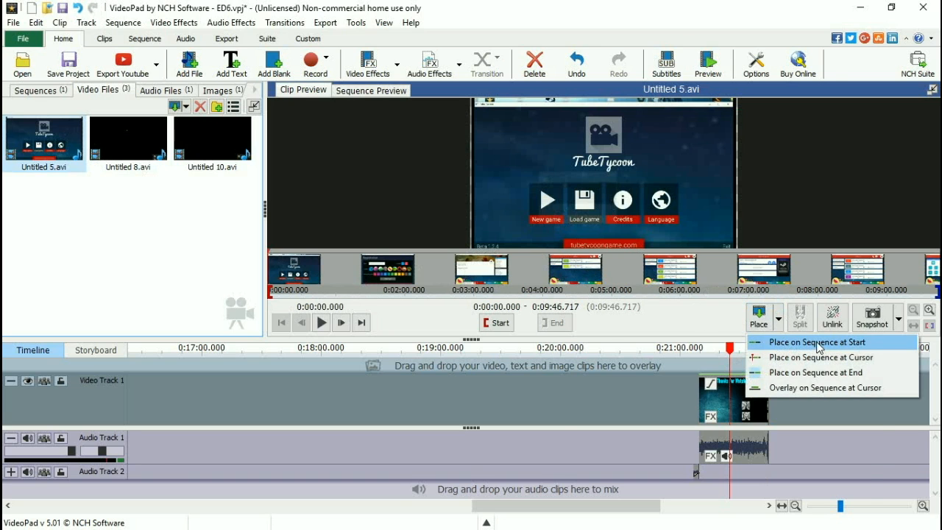
{"action": "left_click", "coordinate": [817, 343]}
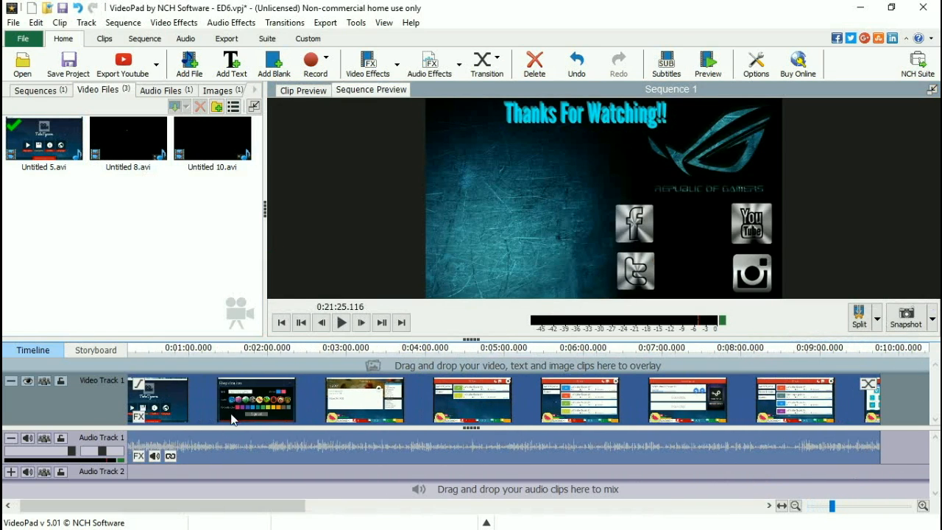
Step: Preview the opening of the Untitled 5 clip and split it at 0:00:04.473, where the audio waveform begins
{"action": "left_click_drag", "start_coordinate": [206, 508], "coordinate": [46, 504]}
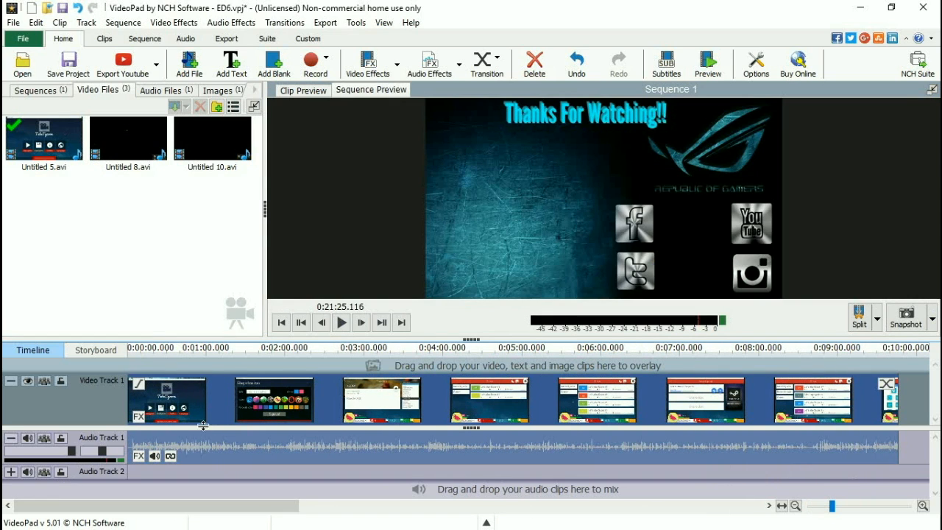
{"action": "scroll", "coordinate": [129, 367], "scroll_direction": "up", "scroll_amount": 5}
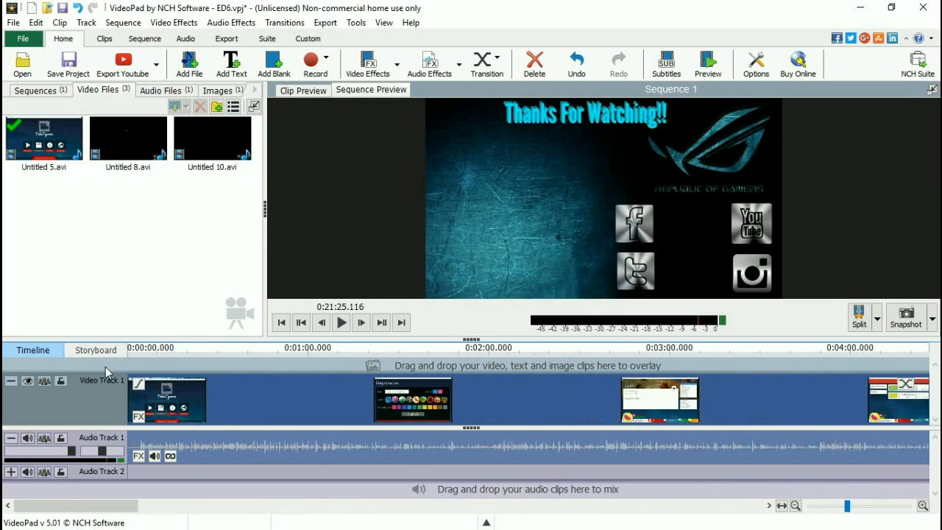
{"action": "left_click", "coordinate": [164, 349]}
{"action": "left_click", "coordinate": [164, 349]}
{"action": "left_click_drag", "start_coordinate": [165, 354], "coordinate": [153, 382]}
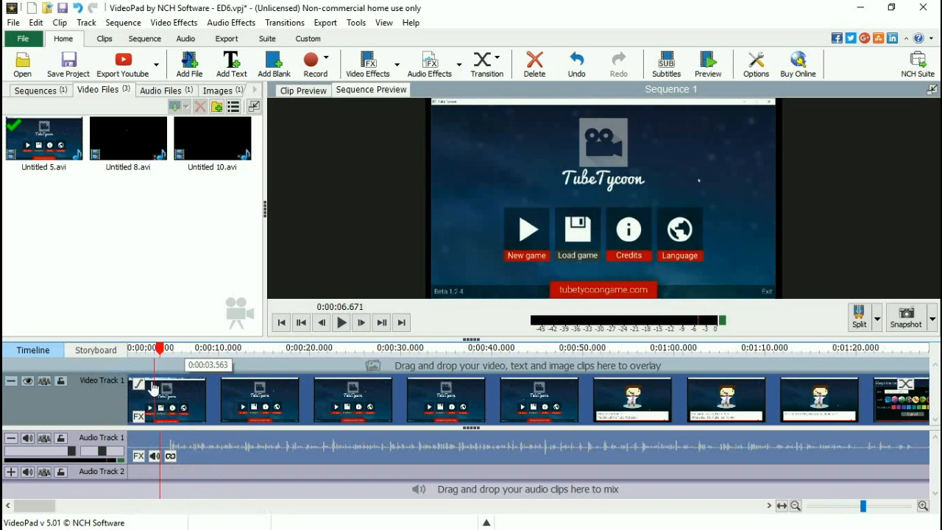
{"action": "left_click", "coordinate": [341, 323]}
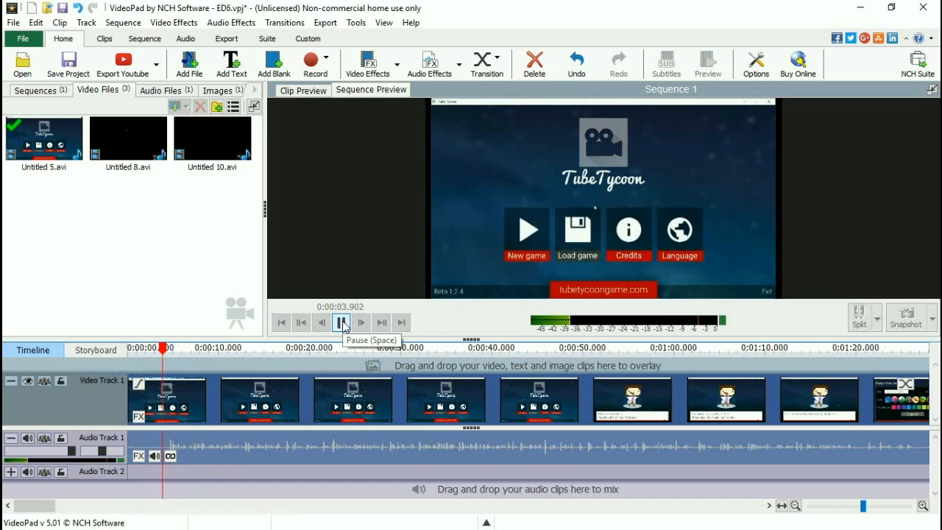
{"action": "left_click", "coordinate": [341, 323]}
{"action": "left_click", "coordinate": [168, 364]}
{"action": "left_click_drag", "start_coordinate": [168, 361], "coordinate": [168, 377]}
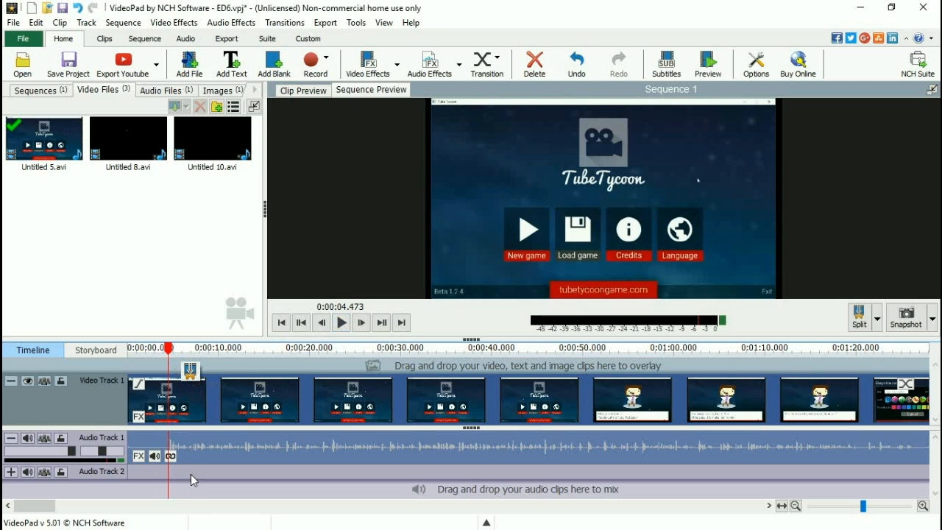
{"action": "left_click", "coordinate": [189, 372]}
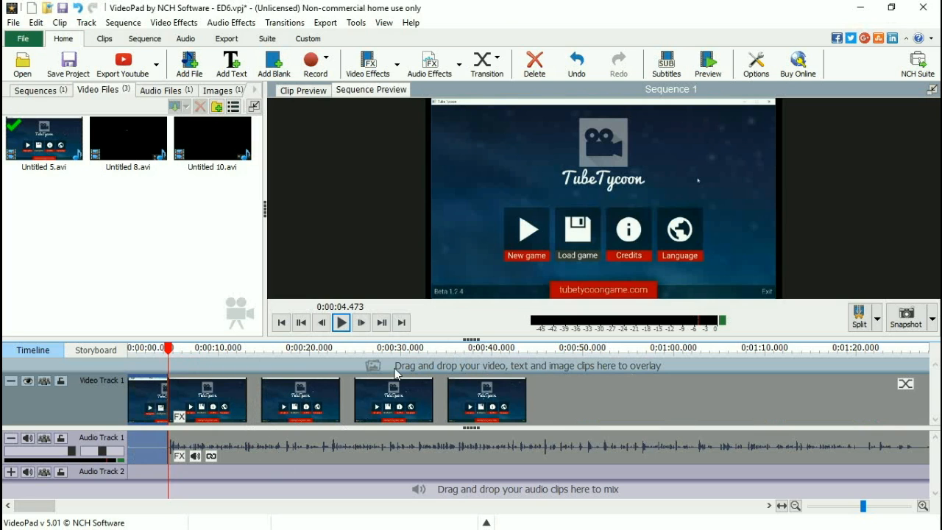
Step: Unlink the audio from the video of the Untitled 5 clip that follows the split
{"action": "left_click", "coordinate": [212, 455]}
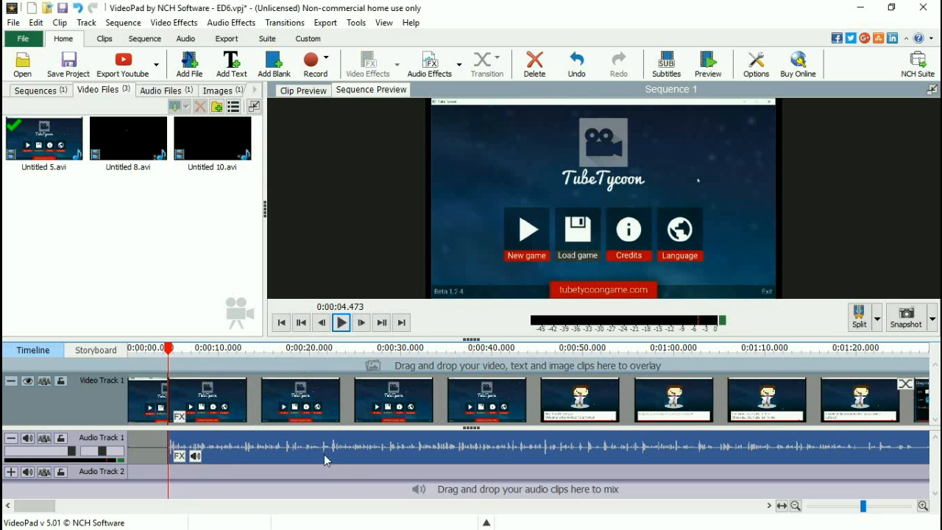
{"action": "right_click", "coordinate": [214, 454]}
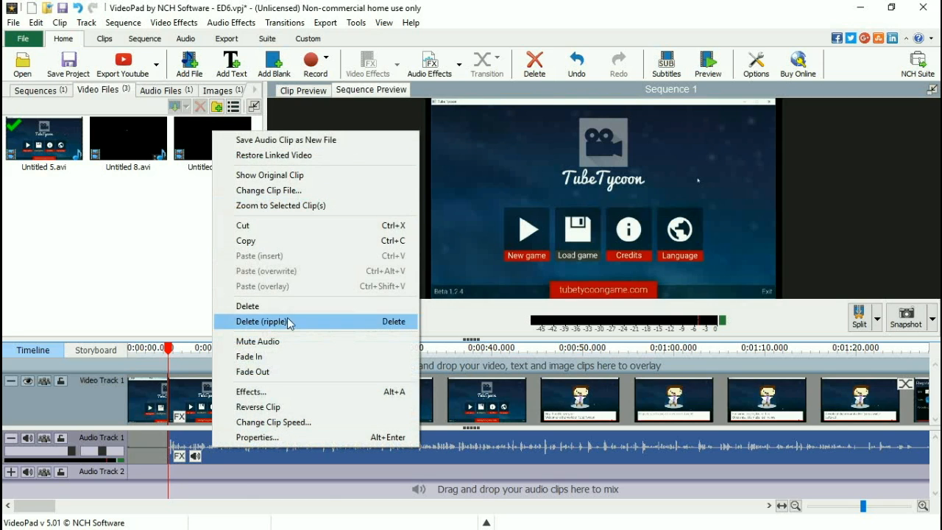
{"action": "left_click", "coordinate": [108, 206]}
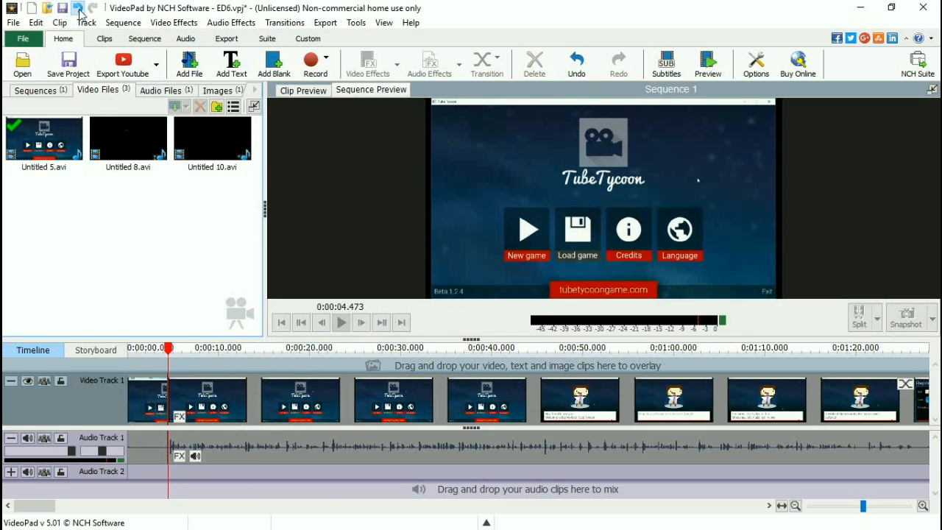
Step: Undo the audio unlinking and delete the short opening segment before the split at 0:00:04.473, leaving the remaining clip at the start
{"action": "left_click", "coordinate": [78, 8]}
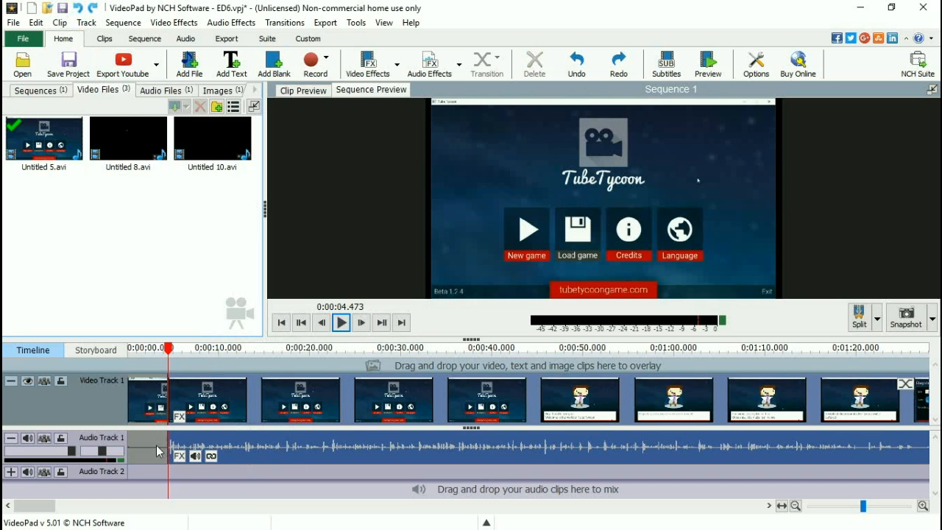
{"action": "left_click", "coordinate": [141, 450]}
{"action": "right_click", "coordinate": [147, 398]}
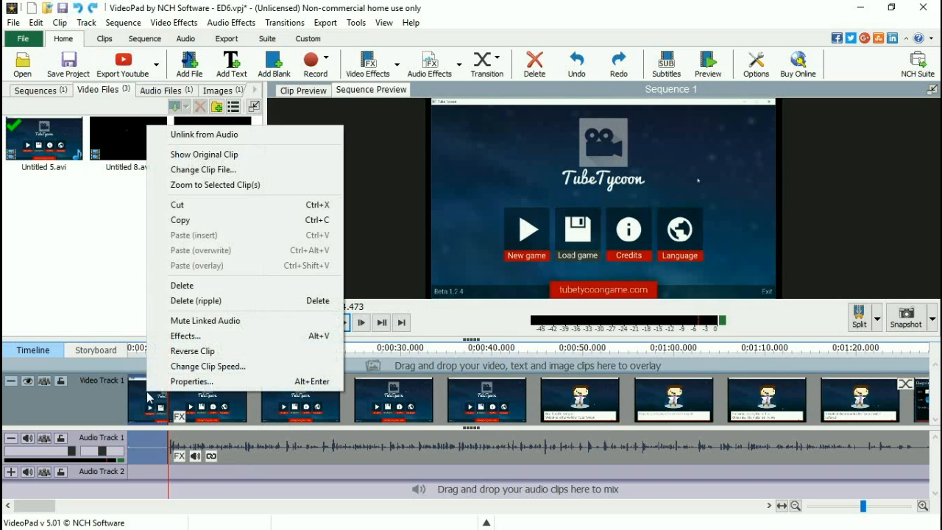
{"action": "left_click", "coordinate": [198, 285]}
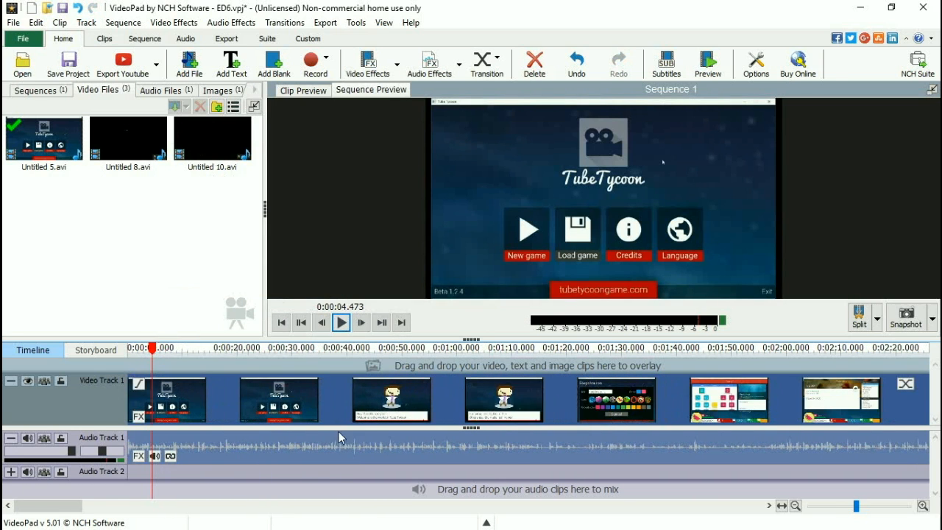
Step: Split the Untitled 5 clip and its audio at 0:03:15.040
{"action": "scroll", "coordinate": [327, 421], "scroll_direction": "down", "scroll_amount": 13}
{"action": "scroll", "coordinate": [412, 369], "scroll_direction": "down", "scroll_amount": 4}
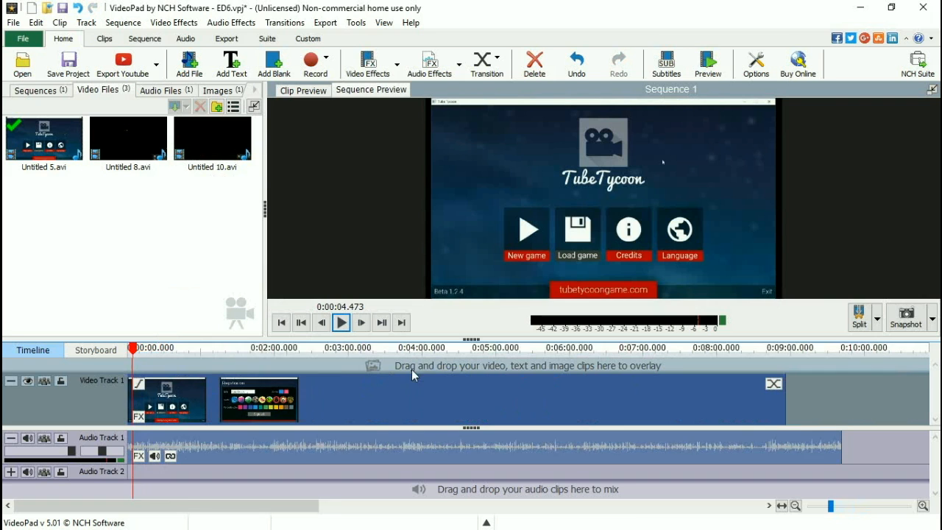
{"action": "left_click", "coordinate": [285, 349]}
{"action": "scroll", "coordinate": [285, 390], "scroll_direction": "up", "scroll_amount": 5}
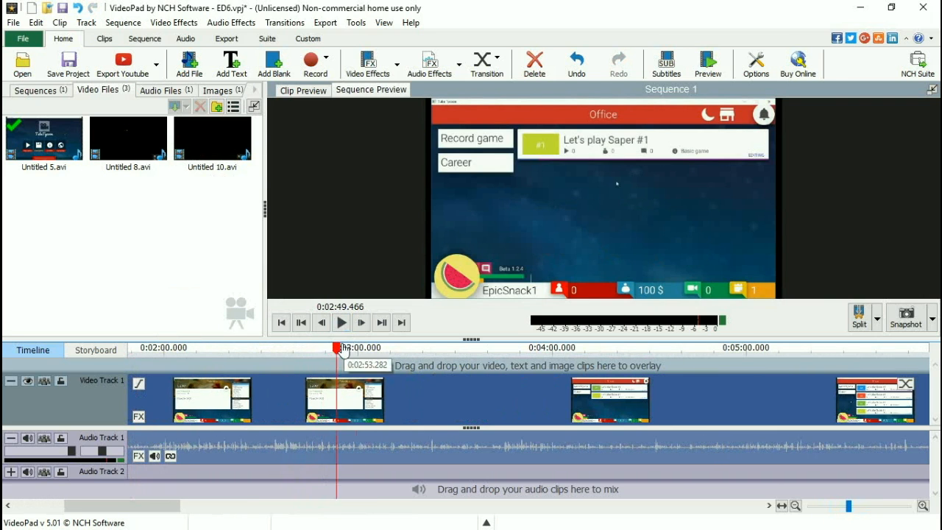
{"action": "left_click", "coordinate": [407, 351]}
{"action": "left_click", "coordinate": [432, 353]}
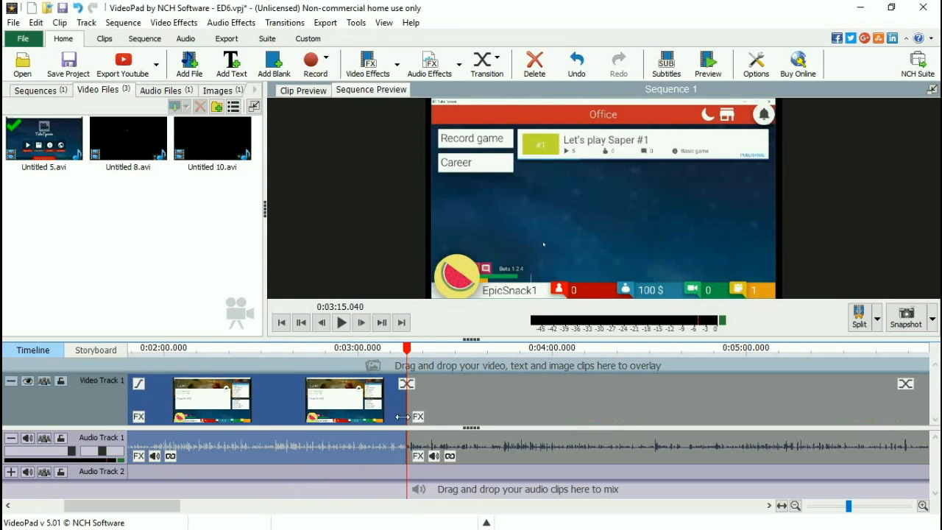
Step: Browse the video effects available for the clip after the 0:03:15.040 split, from motion effects to templates, without adding any
{"action": "left_click_drag", "start_coordinate": [405, 349], "coordinate": [330, 351]}
{"action": "scroll", "coordinate": [414, 406], "scroll_direction": "up", "scroll_amount": 4}
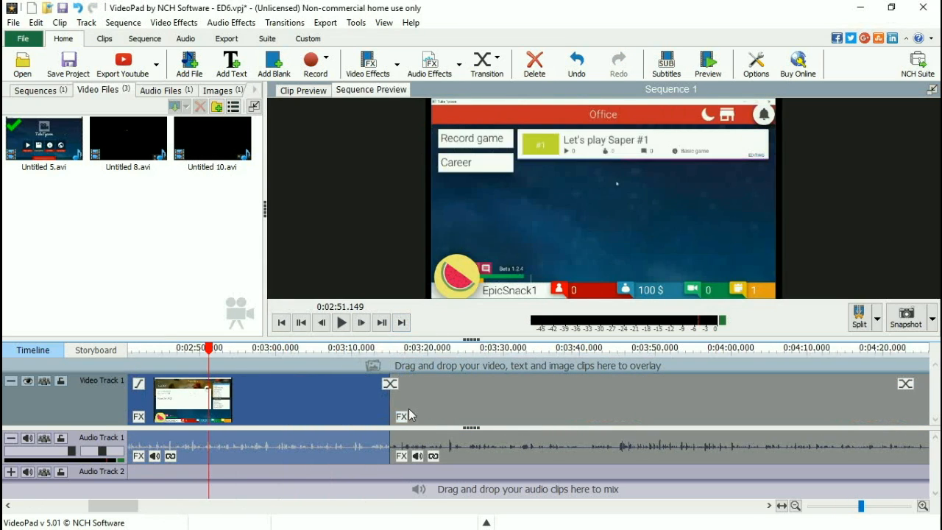
{"action": "left_click", "coordinate": [402, 419]}
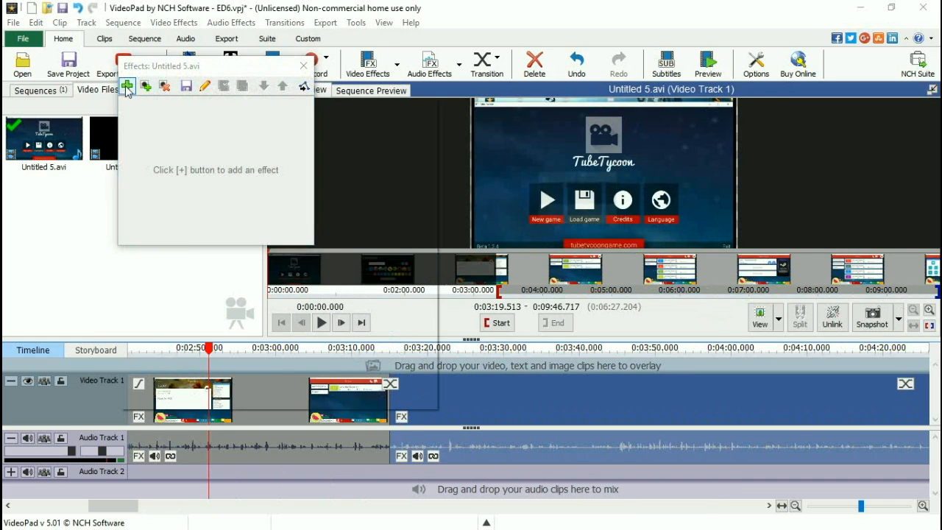
{"action": "left_click", "coordinate": [127, 86]}
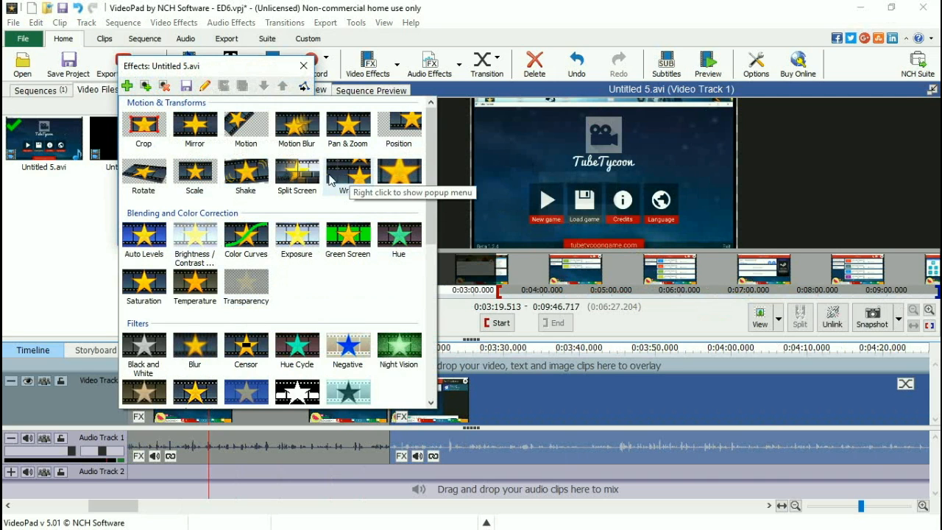
{"action": "scroll", "coordinate": [303, 354], "scroll_direction": "down", "scroll_amount": 10}
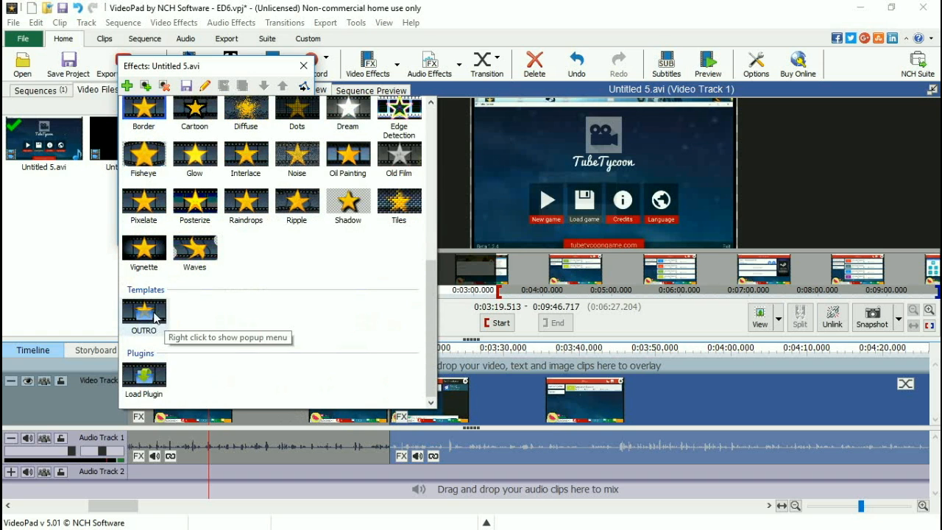
{"action": "scroll", "coordinate": [375, 295], "scroll_direction": "up", "scroll_amount": 10}
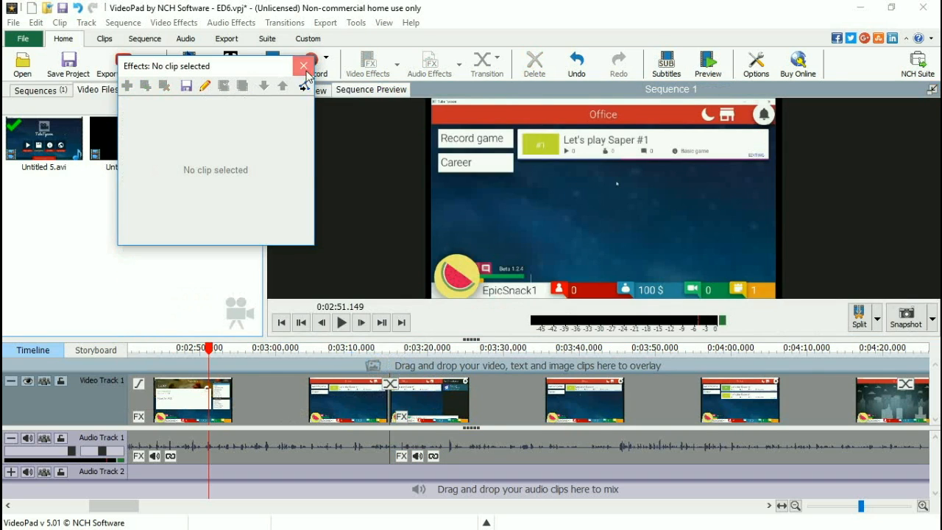
{"action": "left_click", "coordinate": [303, 66]}
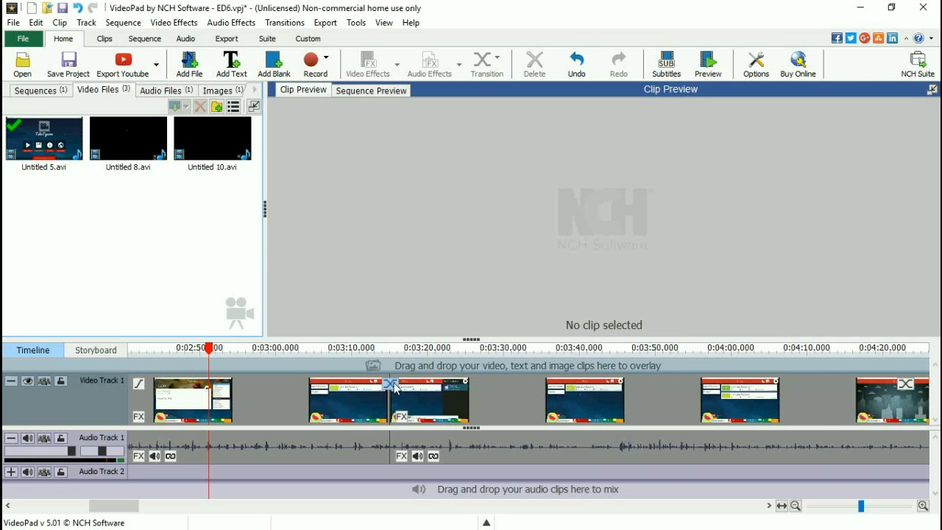
Step: Apply a 1.000-second Cross Fade transition between the two clips at the 0:03:15.040 split, using the Freeze clip location resolution
{"action": "left_click", "coordinate": [381, 356]}
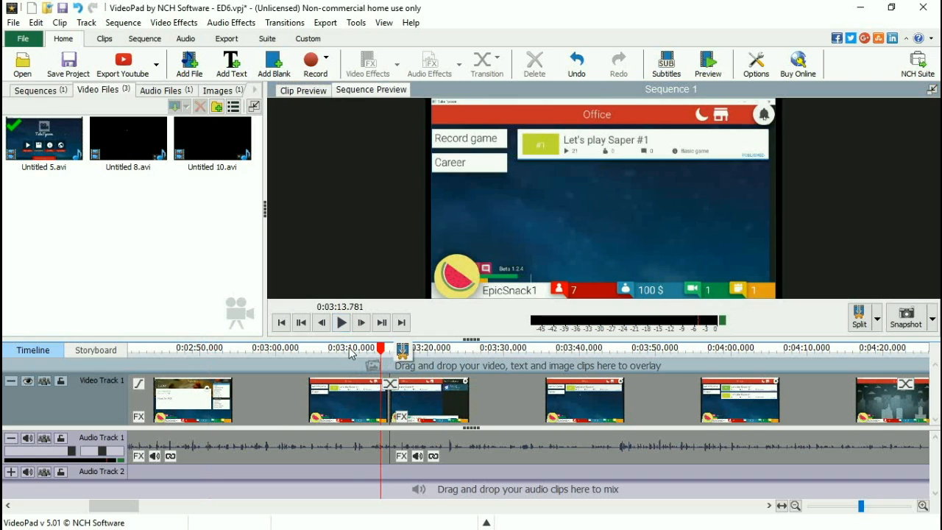
{"action": "left_click", "coordinate": [350, 350]}
{"action": "left_click", "coordinate": [392, 384]}
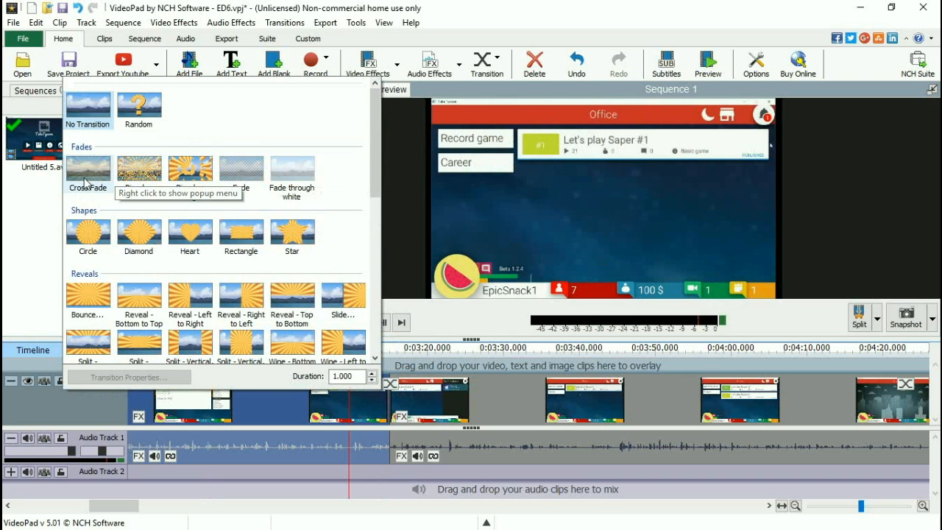
{"action": "left_click", "coordinate": [89, 175]}
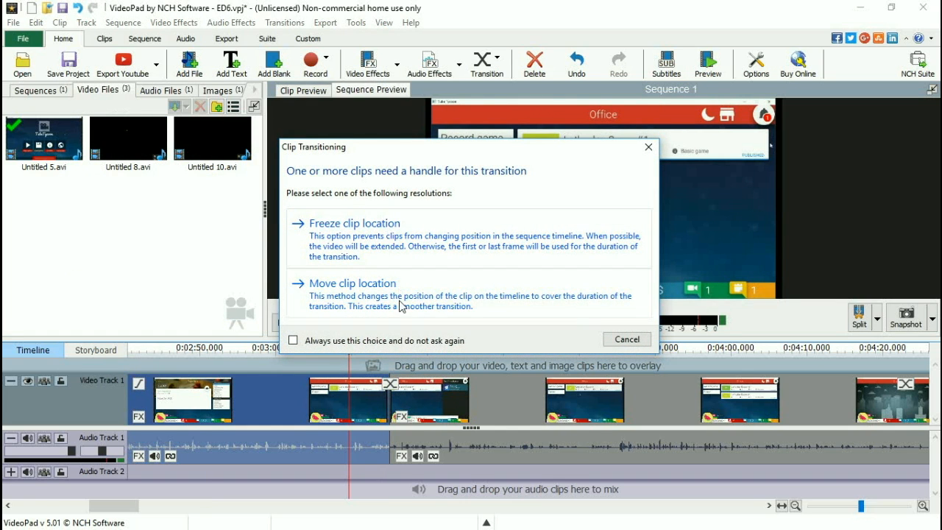
{"action": "left_click", "coordinate": [394, 237]}
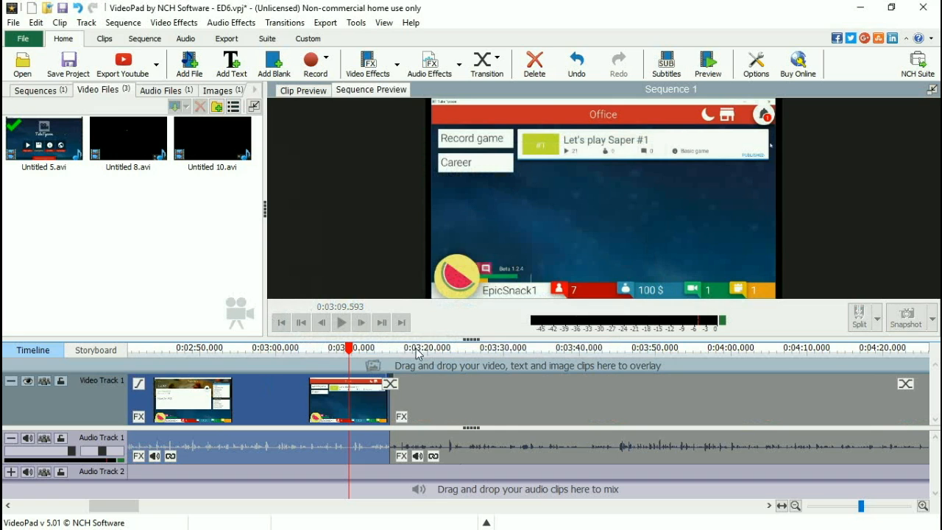
Step: Try to trim the start of the clip after the 0:03:15.040 split to a later time
{"action": "scroll", "coordinate": [390, 397], "scroll_direction": "up", "scroll_amount": 3}
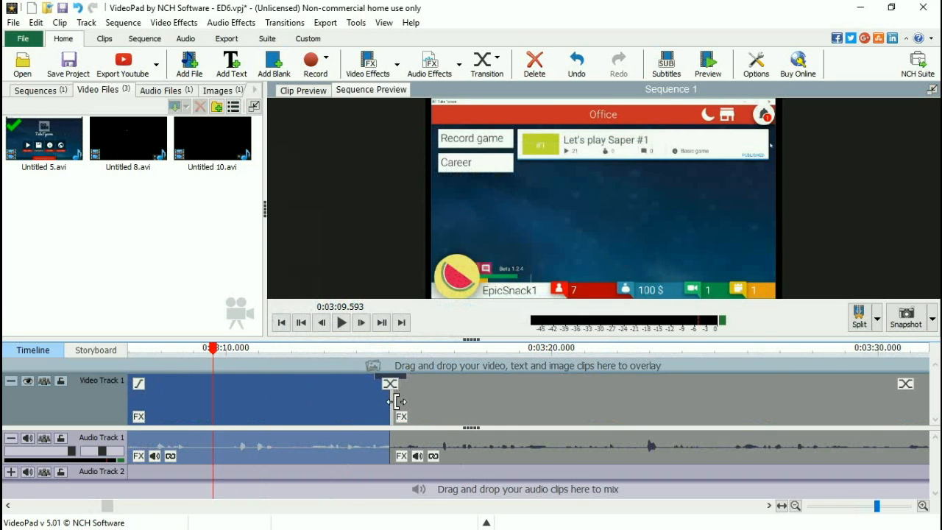
{"action": "left_click_drag", "start_coordinate": [396, 403], "coordinate": [659, 409]}
{"action": "left_click_drag", "start_coordinate": [392, 402], "coordinate": [585, 415]}
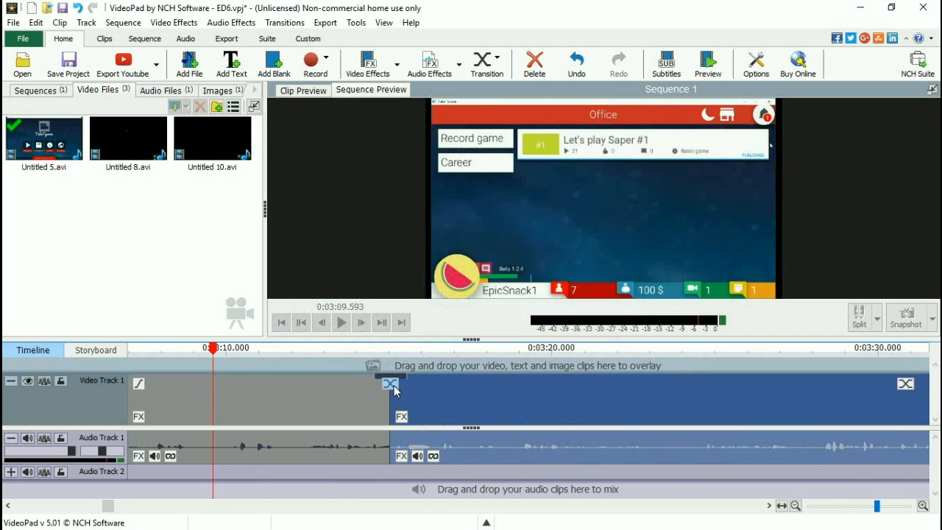
Step: Play back the Cross Fade from 0:03:10.455 through the split and check individual frames around it
{"action": "left_click", "coordinate": [243, 350]}
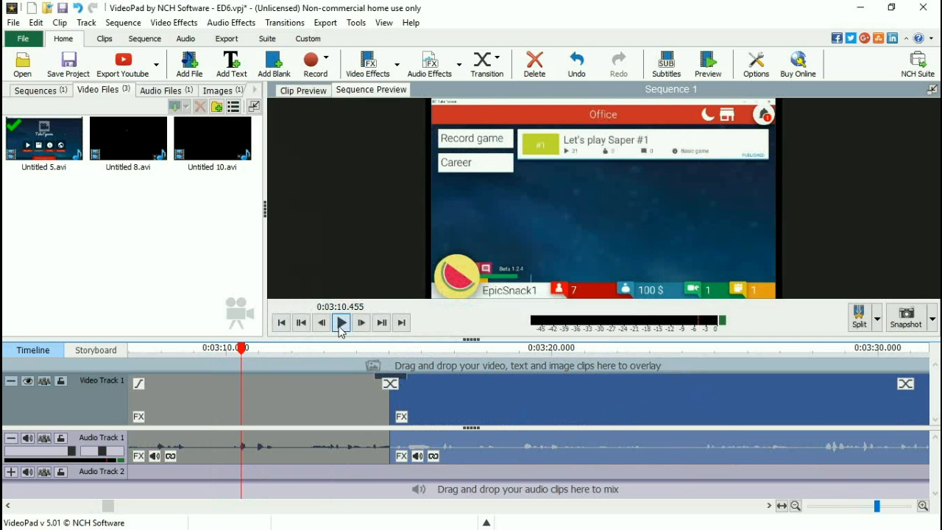
{"action": "left_click", "coordinate": [341, 322]}
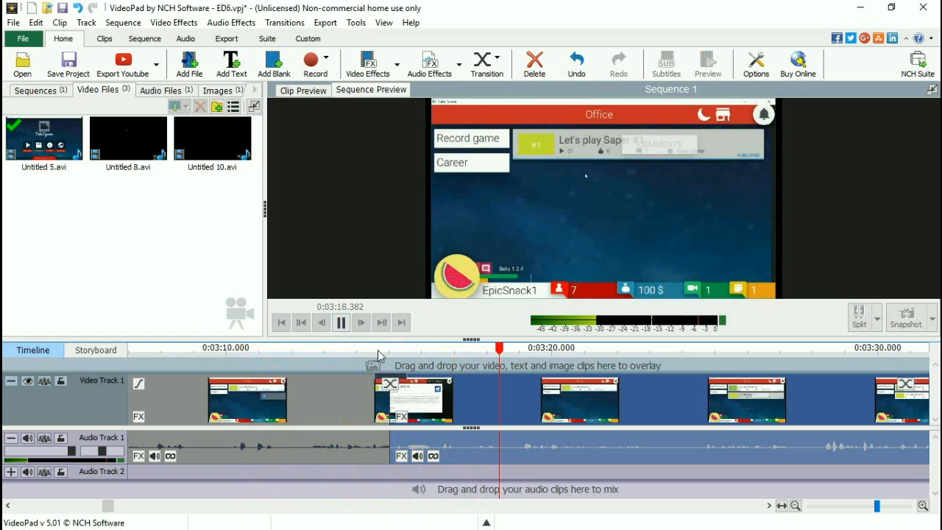
{"action": "left_click", "coordinate": [342, 324]}
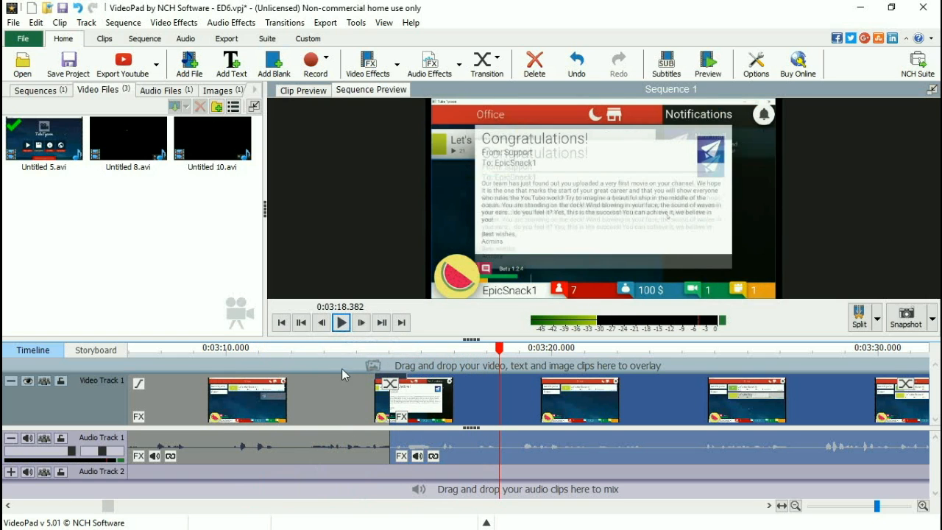
{"action": "left_click_drag", "start_coordinate": [362, 354], "coordinate": [371, 354]}
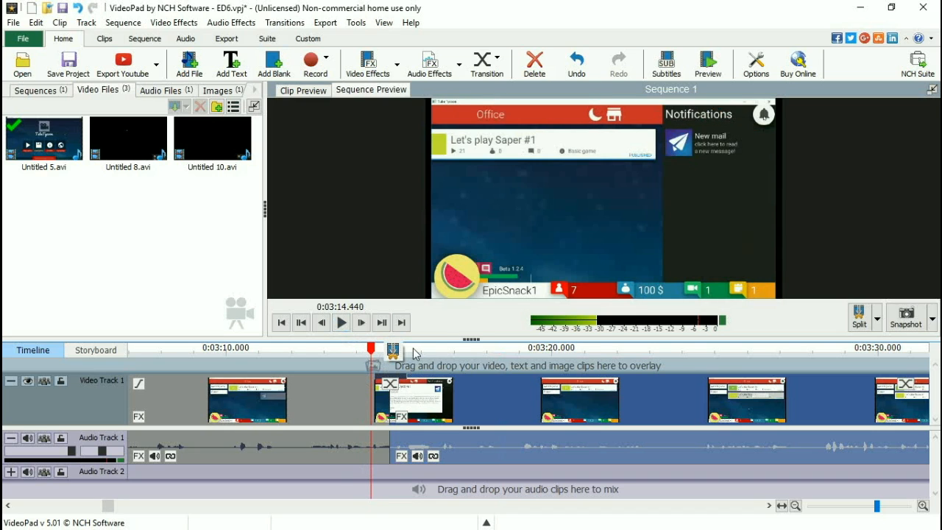
{"action": "left_click", "coordinate": [415, 352]}
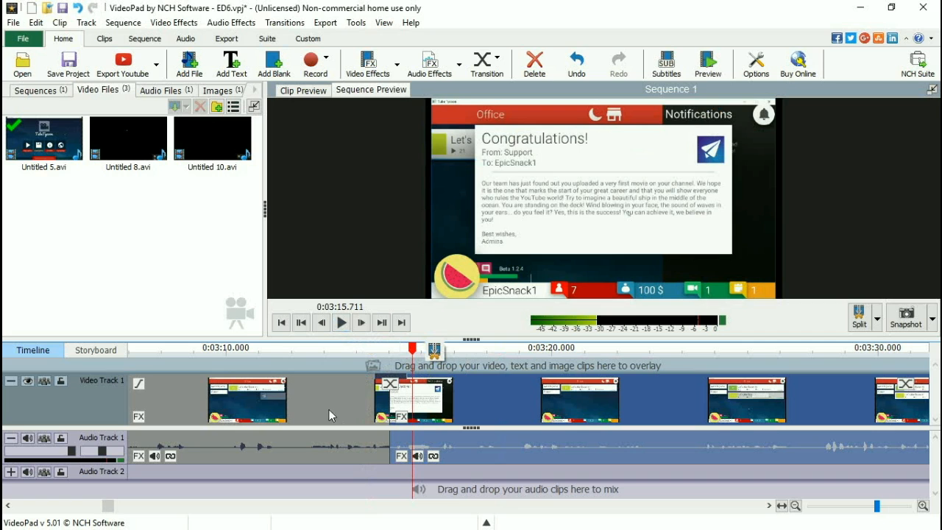
Step: Change the transition between the two Untitled 5 clips to Fade
{"action": "scroll", "coordinate": [415, 415], "scroll_direction": "down", "scroll_amount": 2}
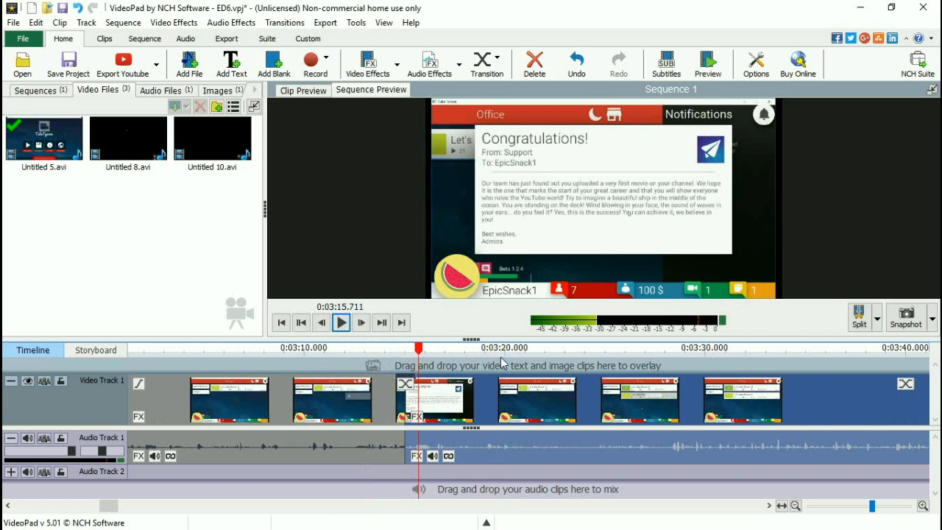
{"action": "left_click", "coordinate": [500, 351]}
{"action": "left_click", "coordinate": [405, 384]}
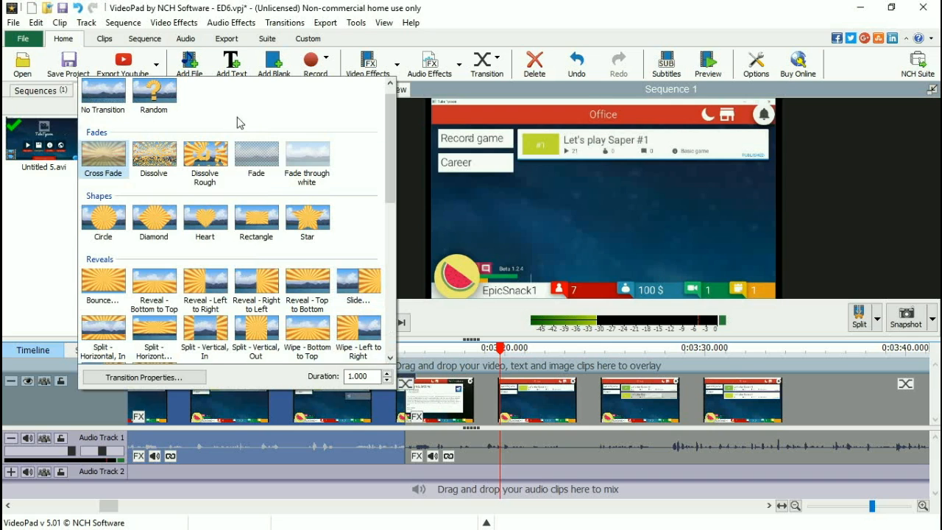
{"action": "left_click", "coordinate": [268, 155]}
Step: Preview the Fade transition from 0:03:14.420 and check the frame at 0:03:15.798
{"action": "left_click", "coordinate": [392, 374]}
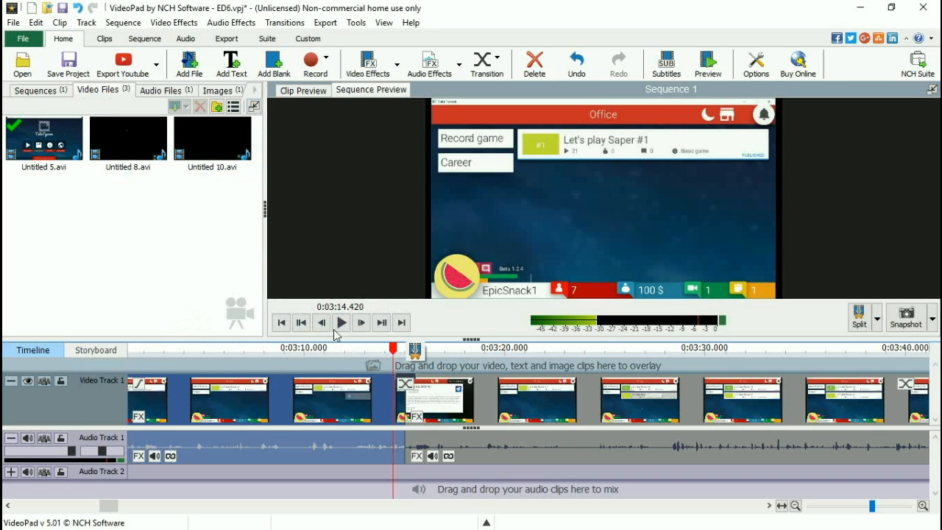
{"action": "left_click", "coordinate": [341, 324]}
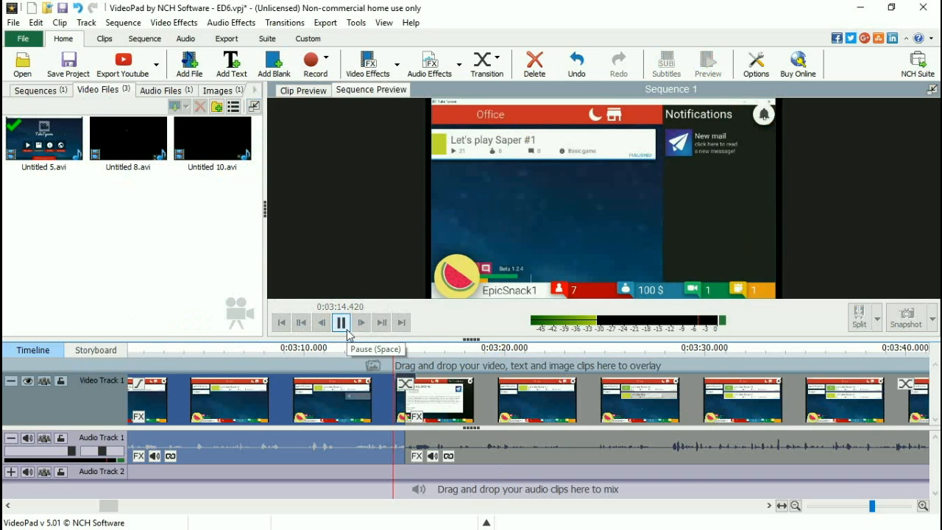
{"action": "left_click", "coordinate": [341, 323]}
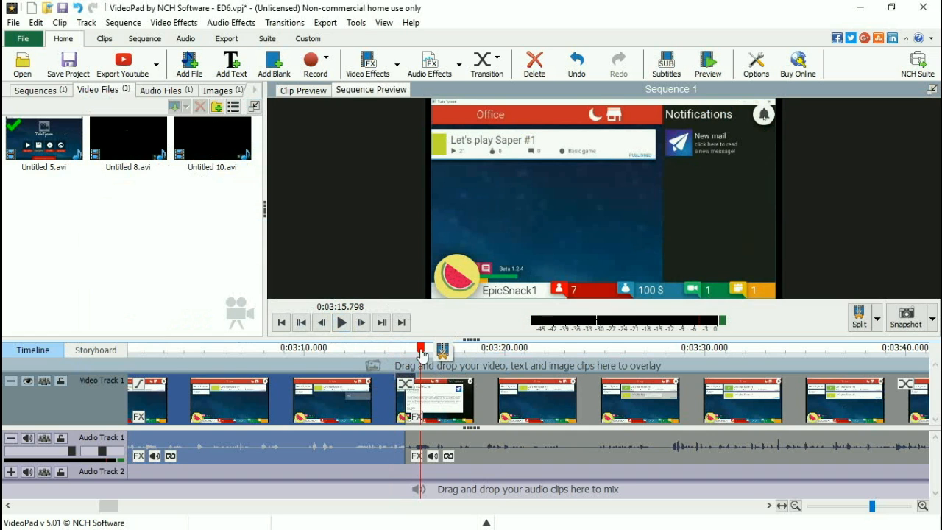
Step: Move the outro image to Video Track 2 and its audio to Audio Track 3, aligning both near the end of the gameplay clip
{"action": "scroll", "coordinate": [332, 417], "scroll_direction": "down", "scroll_amount": 5}
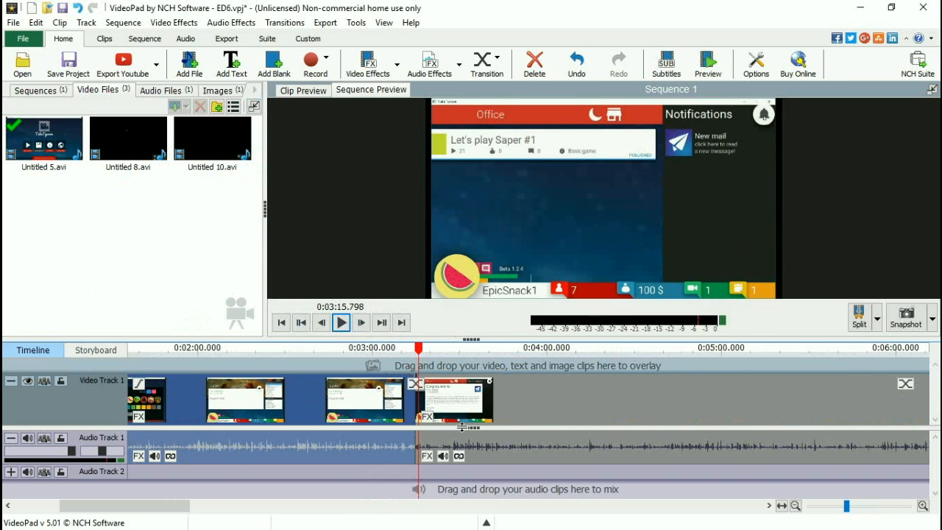
{"action": "scroll", "coordinate": [366, 412], "scroll_direction": "down", "scroll_amount": 5}
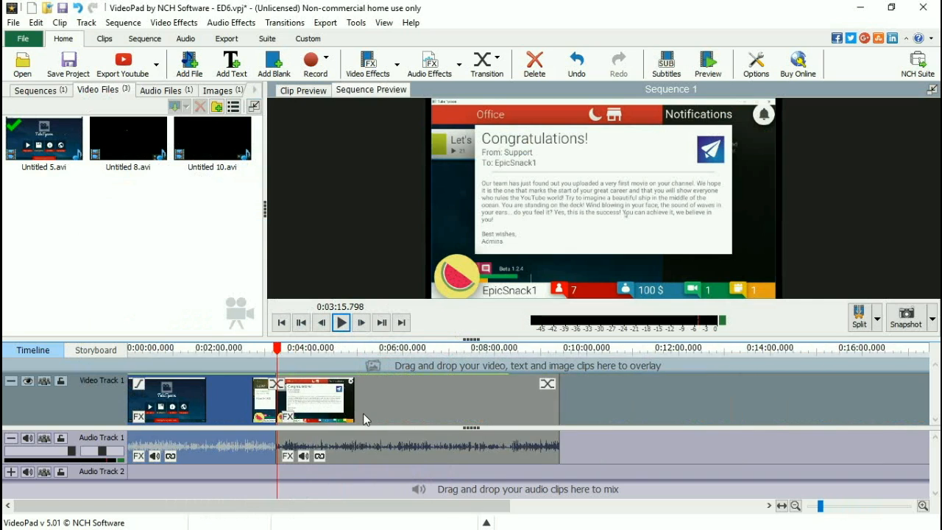
{"action": "scroll", "coordinate": [369, 412], "scroll_direction": "down", "scroll_amount": 1}
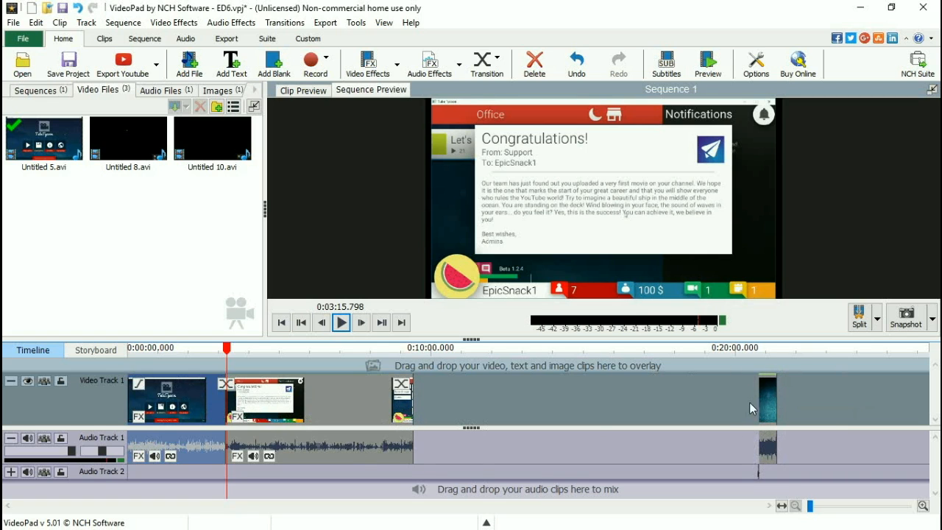
{"action": "left_click_drag", "start_coordinate": [768, 401], "coordinate": [391, 369]}
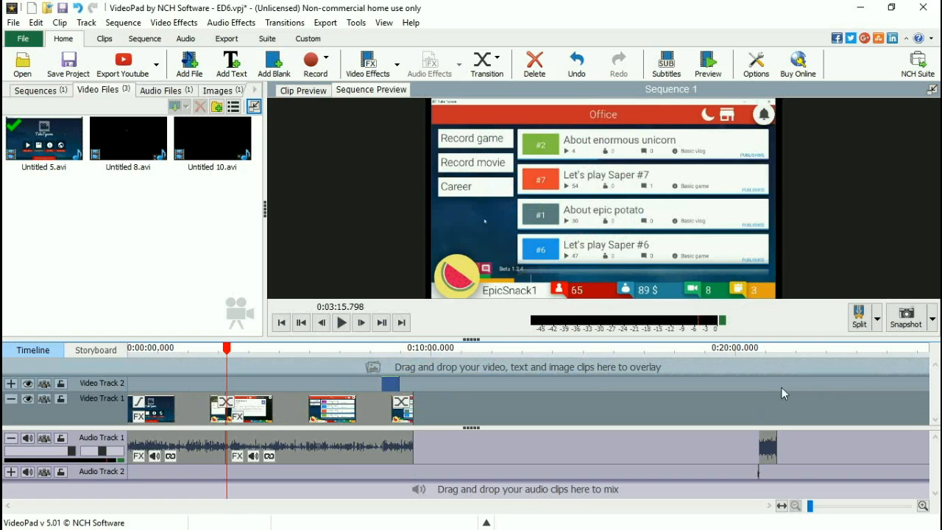
{"action": "left_click_drag", "start_coordinate": [771, 455], "coordinate": [392, 489]}
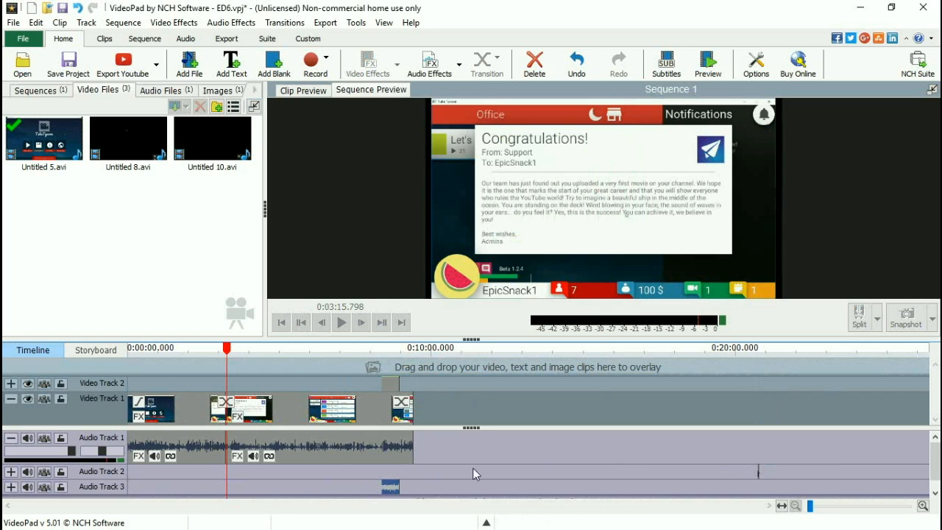
Step: Add a text clip reading "hey!" to Video Track 2
{"action": "left_click", "coordinate": [168, 91]}
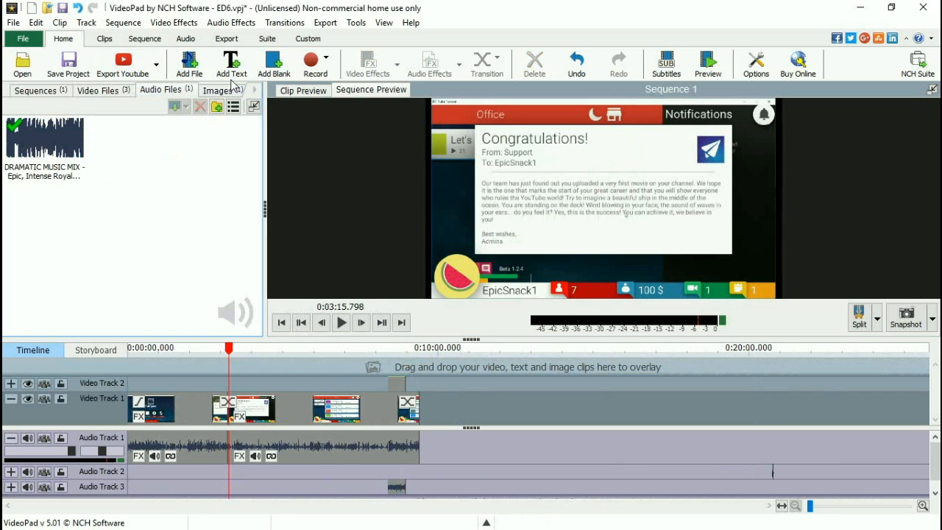
{"action": "left_click", "coordinate": [232, 61]}
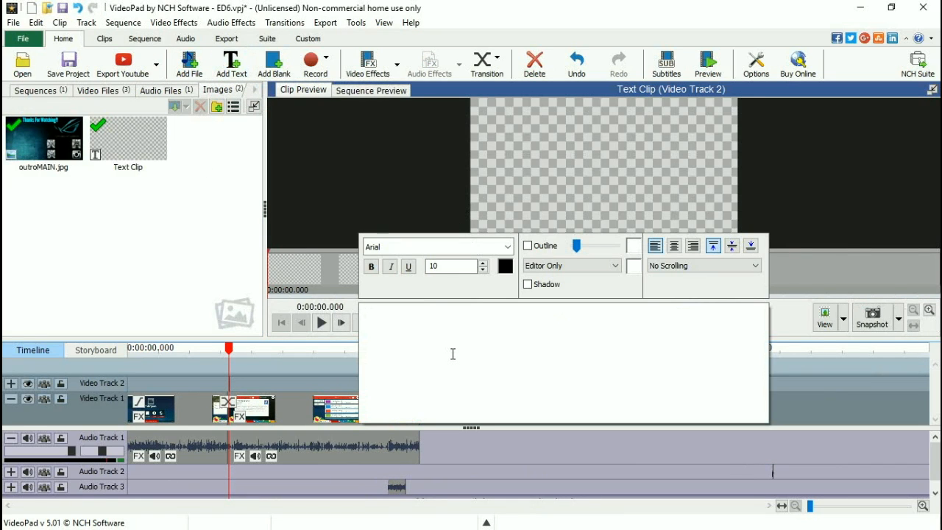
{"action": "type", "text": "hey"}
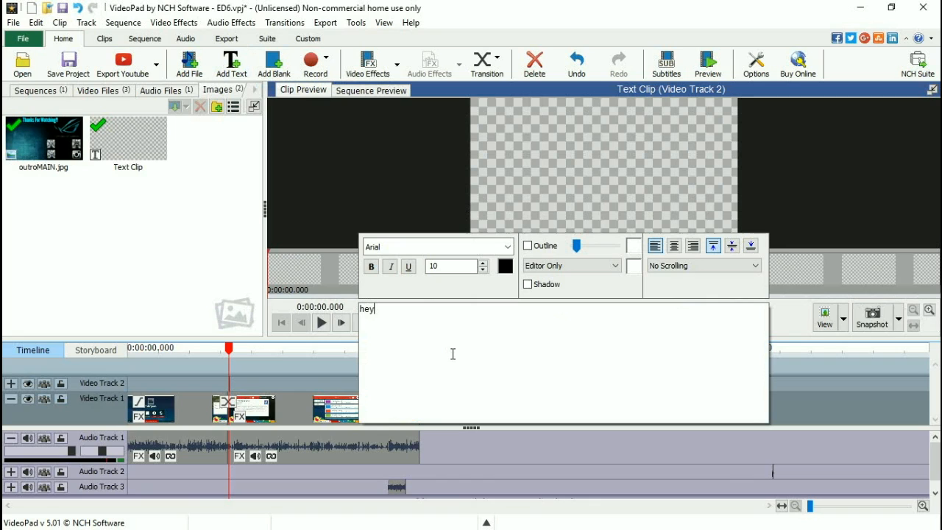
{"action": "type", "text": "!"}
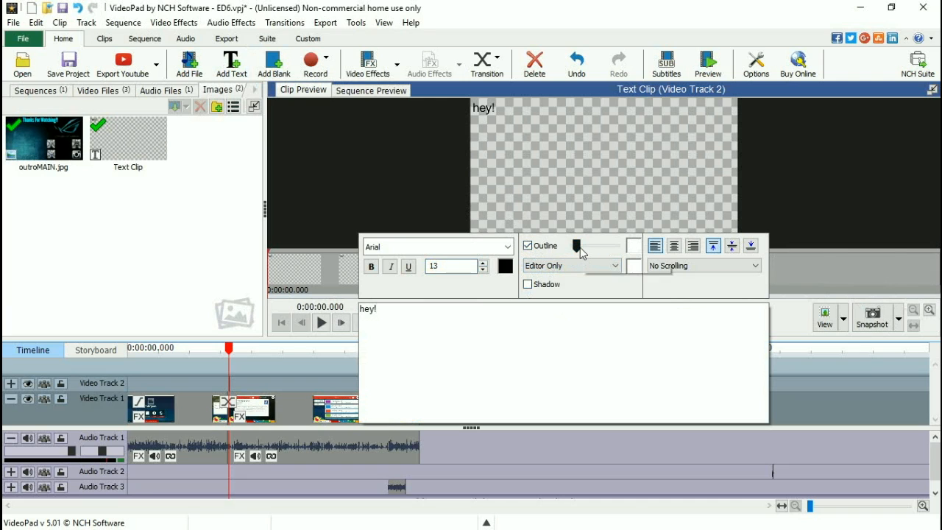
Step: Thicken the outline and enlarge the font of the "hey!" text, and reposition it near the centre of the frame
{"action": "left_click_drag", "start_coordinate": [576, 249], "coordinate": [593, 250]}
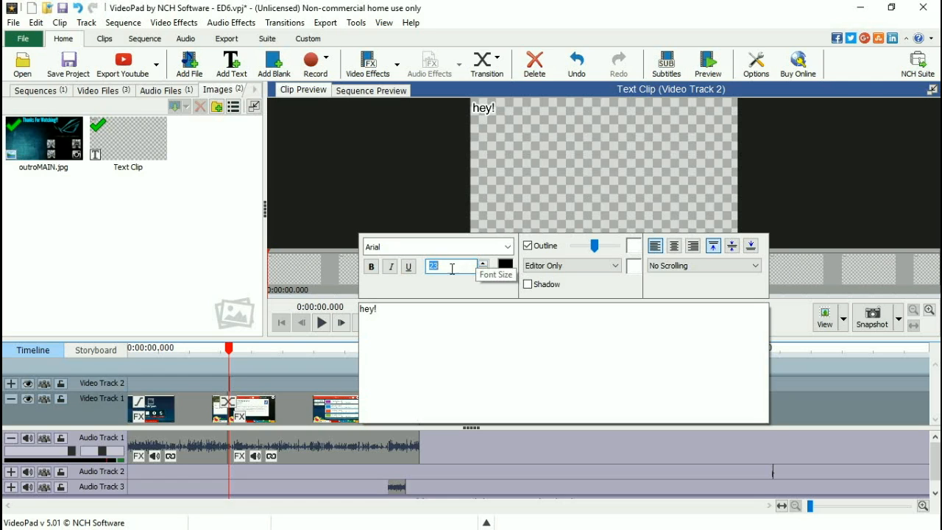
{"action": "left_click", "coordinate": [484, 263]}
{"action": "left_click", "coordinate": [489, 115]}
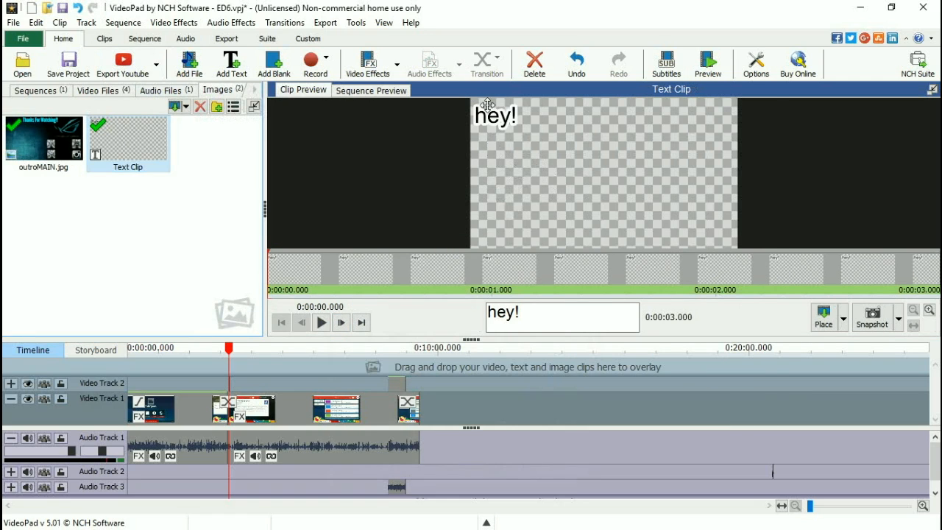
{"action": "left_click_drag", "start_coordinate": [498, 120], "coordinate": [589, 162]}
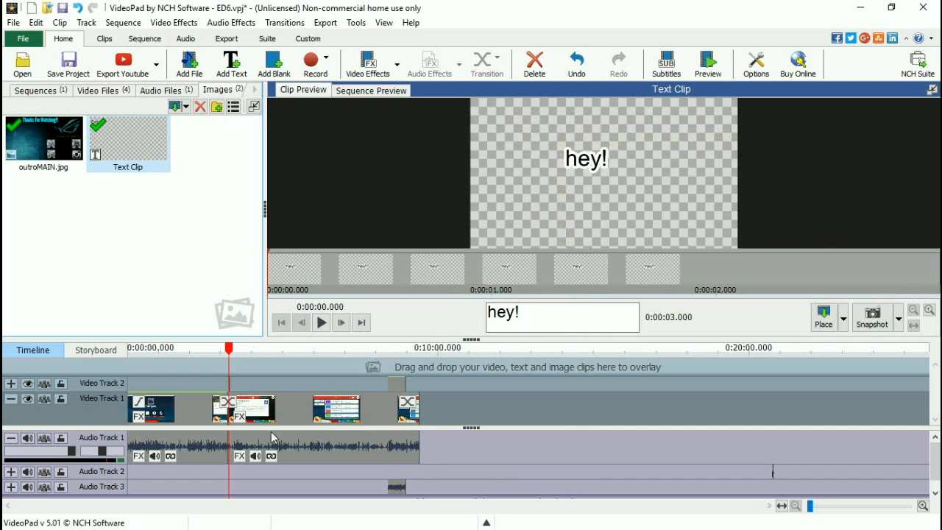
Step: Extend the end of the text clip on Video Track 2 to about 0:03:22
{"action": "scroll", "coordinate": [167, 390], "scroll_direction": "up", "scroll_amount": 6}
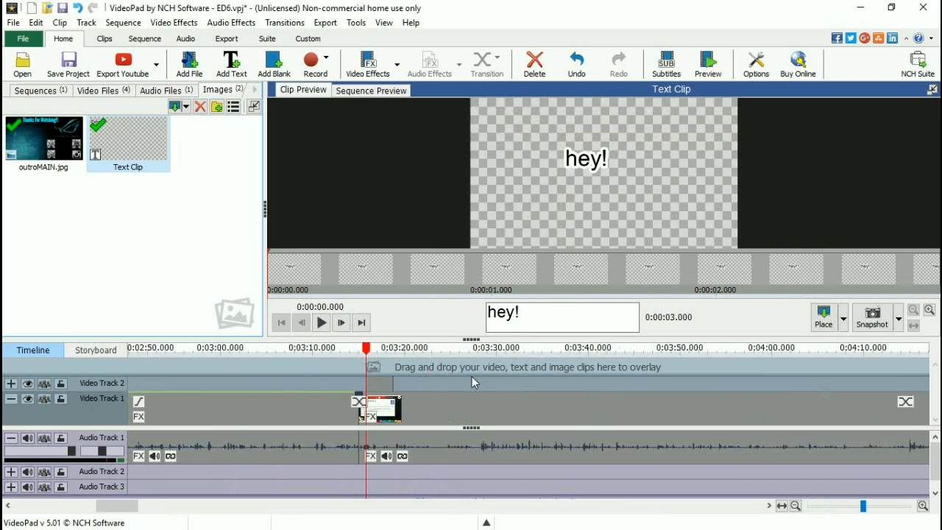
{"action": "scroll", "coordinate": [472, 381], "scroll_direction": "up", "scroll_amount": 2}
{"action": "left_click", "coordinate": [331, 354]}
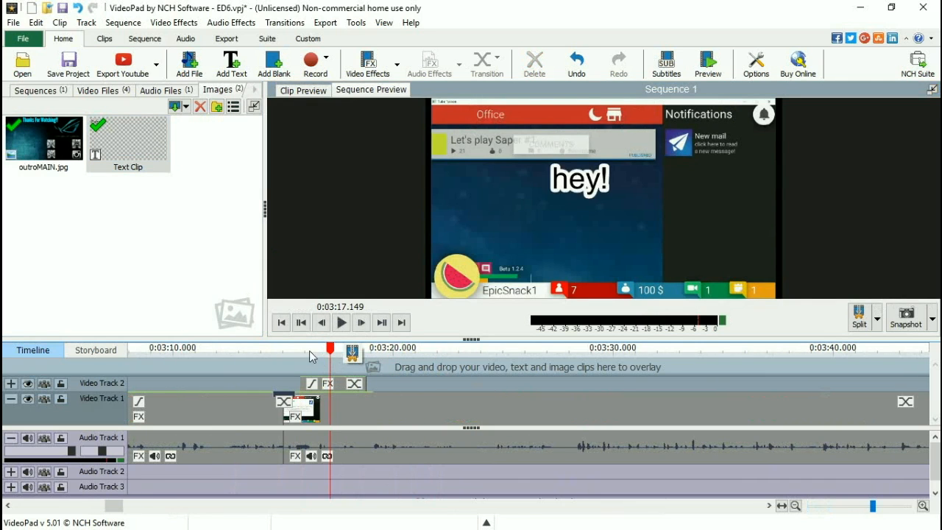
{"action": "left_click_drag", "start_coordinate": [367, 383], "coordinate": [443, 384]}
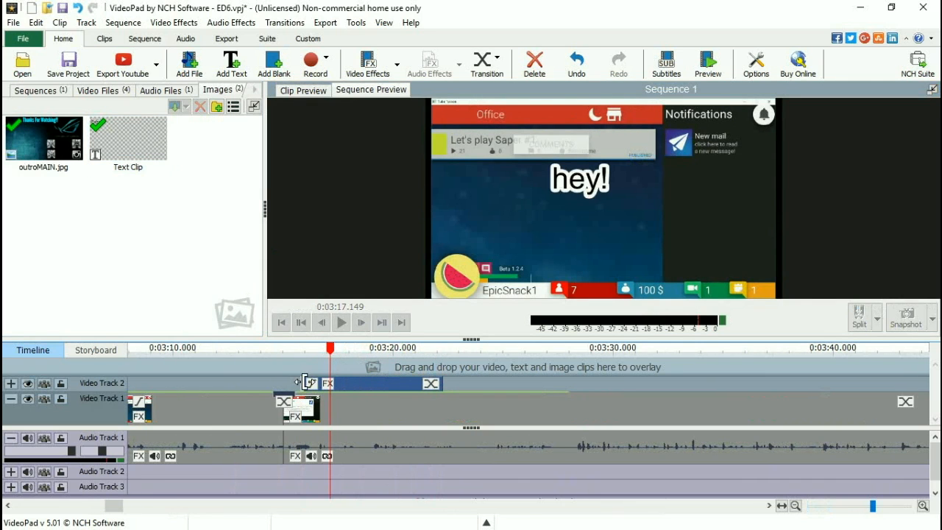
Step: Apply a 2-second fade-in to the text clip and play the sequence back across it
{"action": "left_click", "coordinate": [311, 385]}
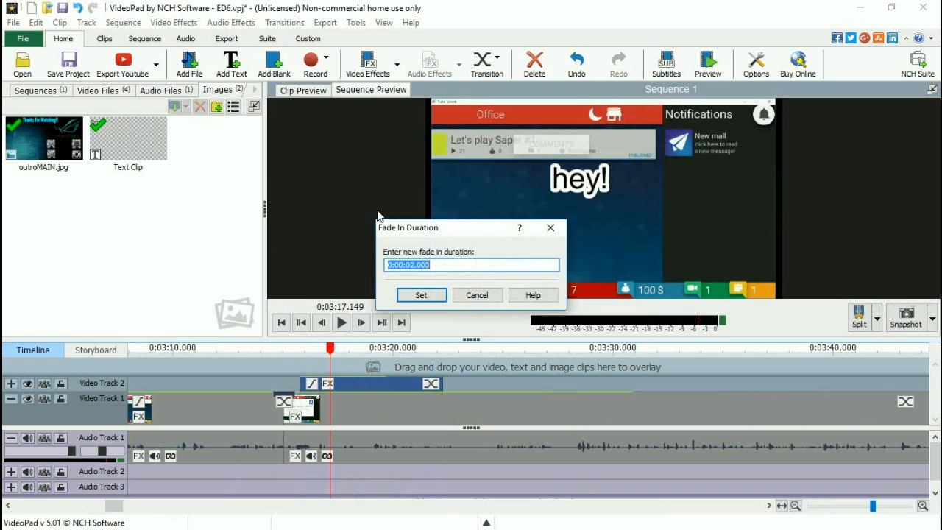
{"action": "left_click", "coordinate": [421, 294]}
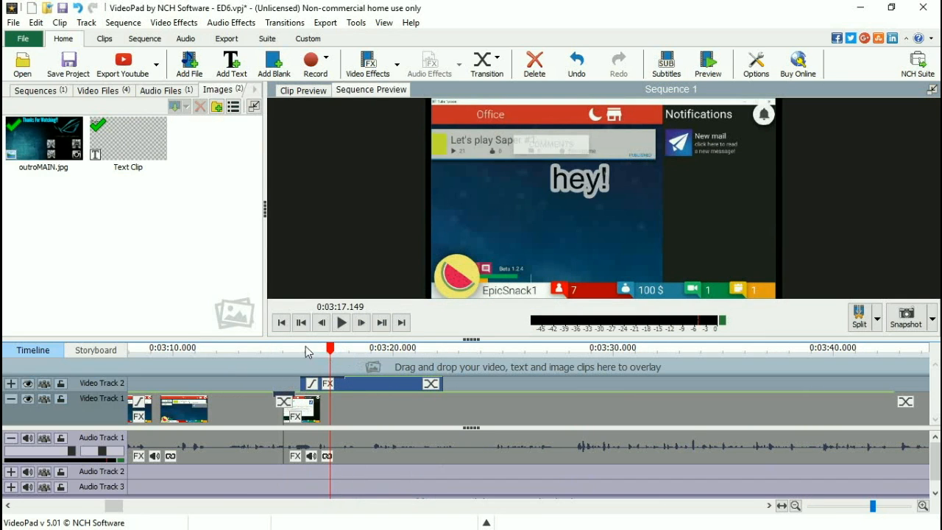
{"action": "left_click", "coordinate": [294, 351]}
{"action": "left_click", "coordinate": [341, 324]}
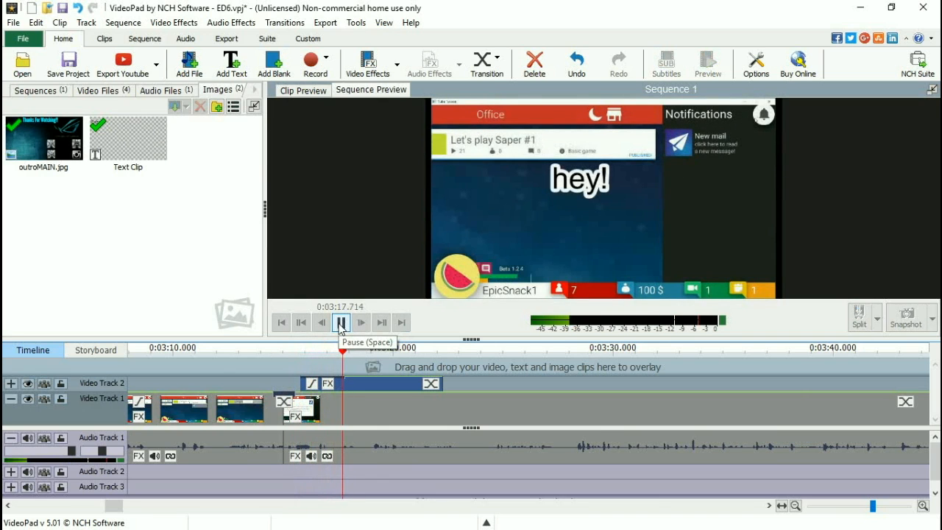
{"action": "left_click", "coordinate": [340, 324]}
Step: Apply a 1-second Puzzle transition to the end of the text clip and play it back
{"action": "left_click", "coordinate": [434, 388]}
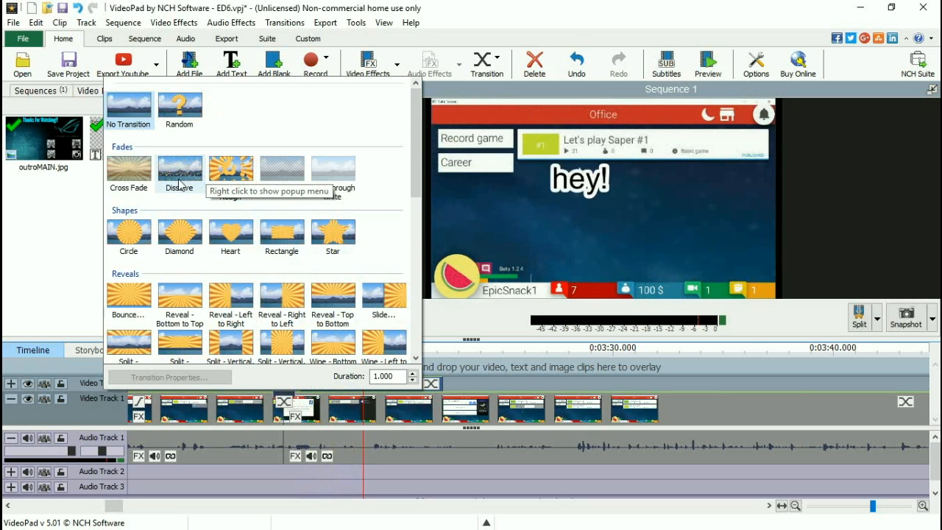
{"action": "scroll", "coordinate": [213, 273], "scroll_direction": "down", "scroll_amount": 3}
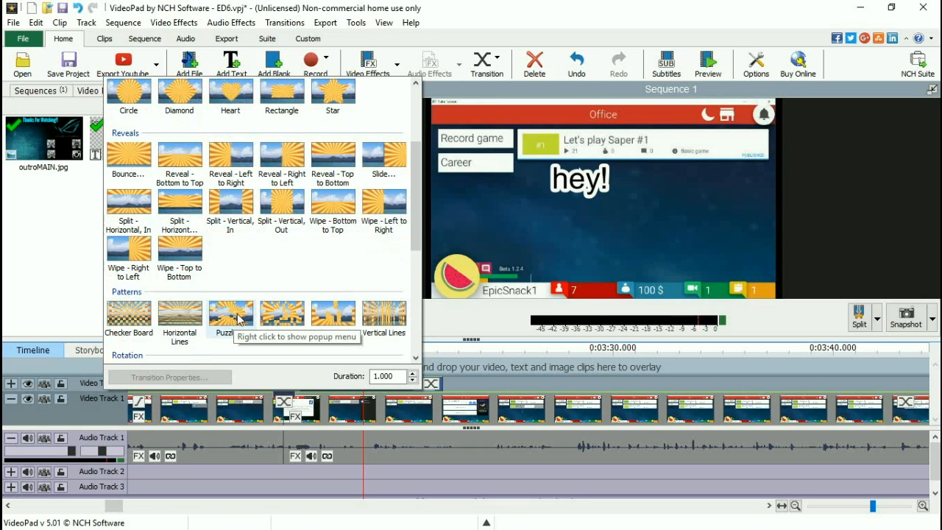
{"action": "left_click", "coordinate": [237, 318]}
{"action": "left_click", "coordinate": [451, 315]}
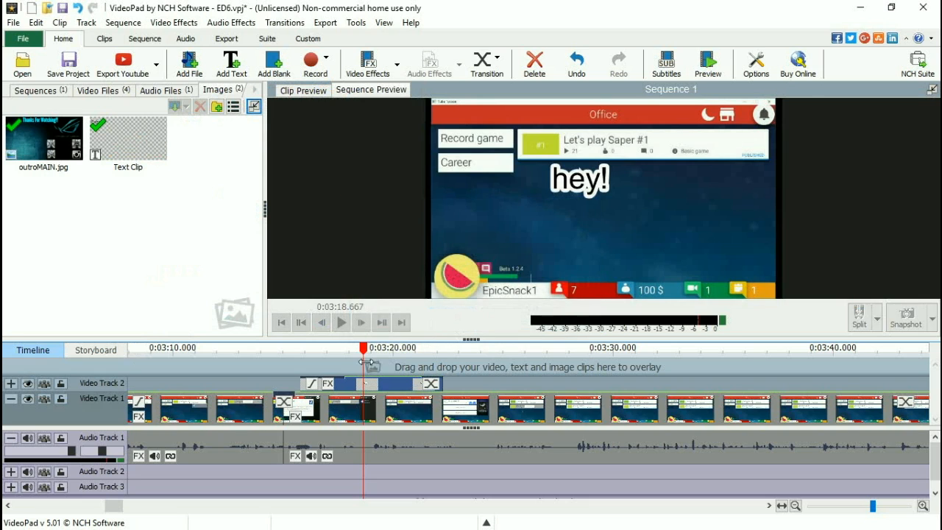
{"action": "left_click", "coordinate": [341, 322]}
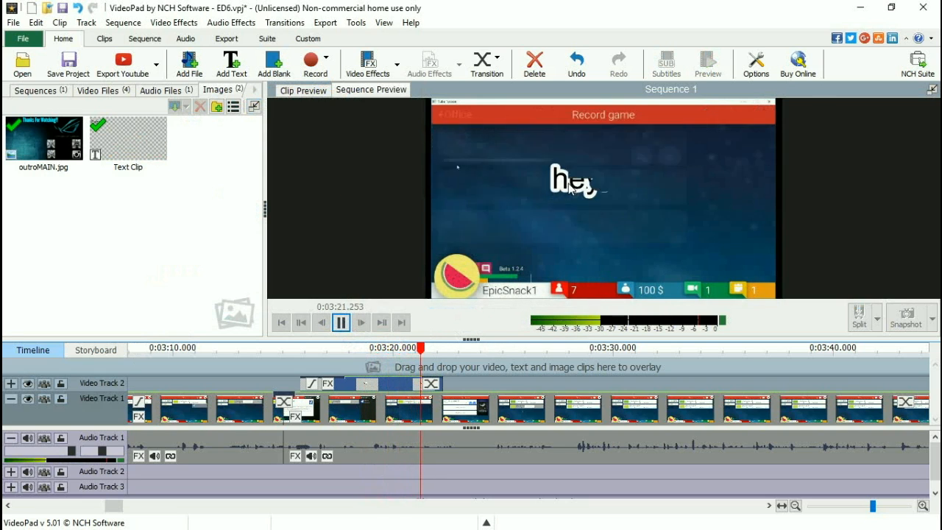
{"action": "left_click", "coordinate": [342, 323]}
Step: Move the outro image to Video Track 1 and its music to Audio Track 1, directly after the gameplay clip
{"action": "scroll", "coordinate": [462, 398], "scroll_direction": "down", "scroll_amount": 5}
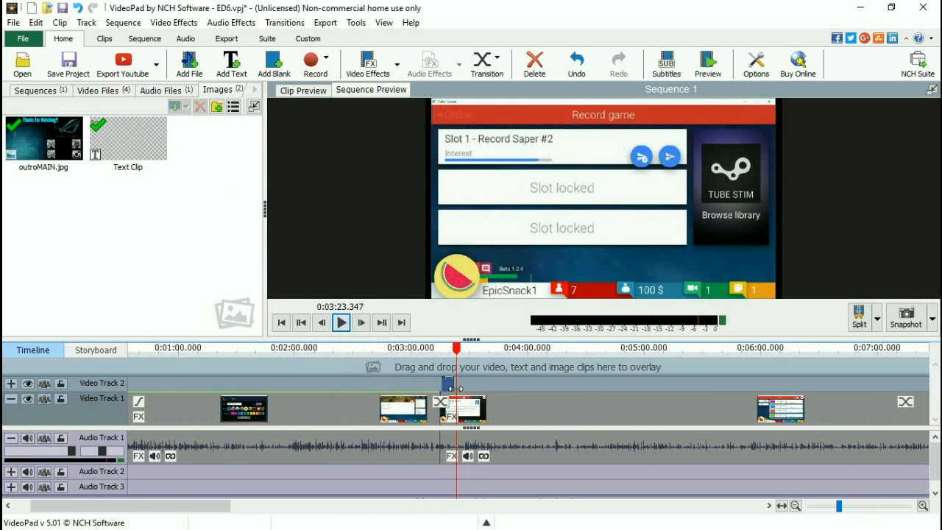
{"action": "scroll", "coordinate": [486, 408], "scroll_direction": "down", "scroll_amount": 2}
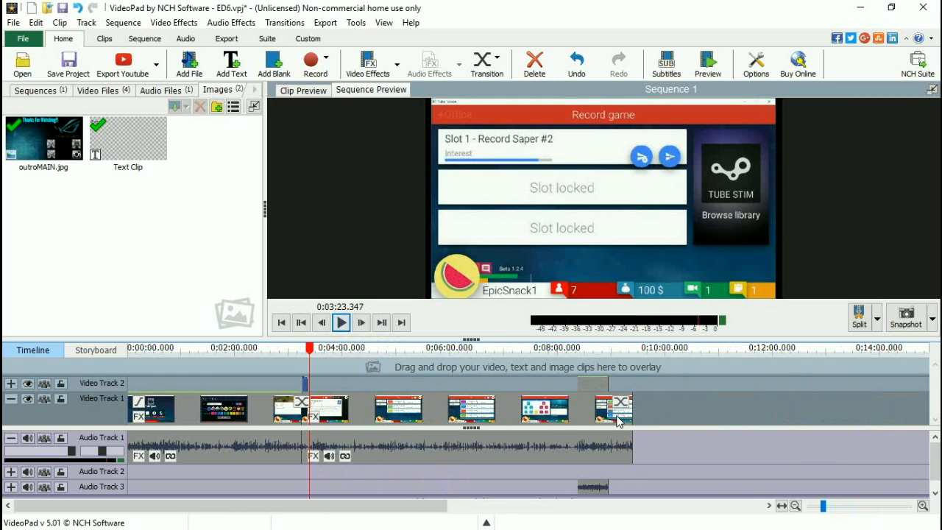
{"action": "left_click_drag", "start_coordinate": [578, 382], "coordinate": [650, 418]}
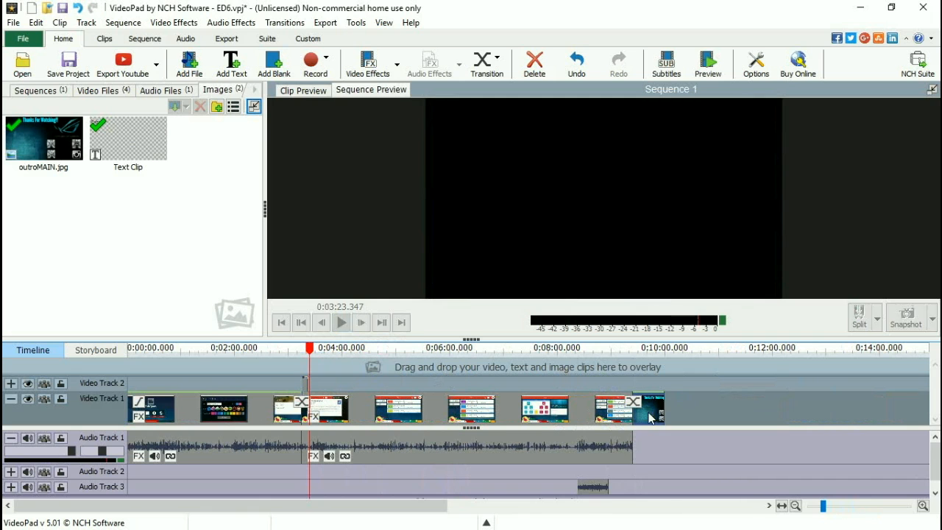
{"action": "left_click_drag", "start_coordinate": [593, 487], "coordinate": [646, 447]}
Step: Apply a fade-in of length 4.00 and a fade-out to the outro music clip on Audio Track 1
{"action": "scroll", "coordinate": [702, 429], "scroll_direction": "up", "scroll_amount": 2}
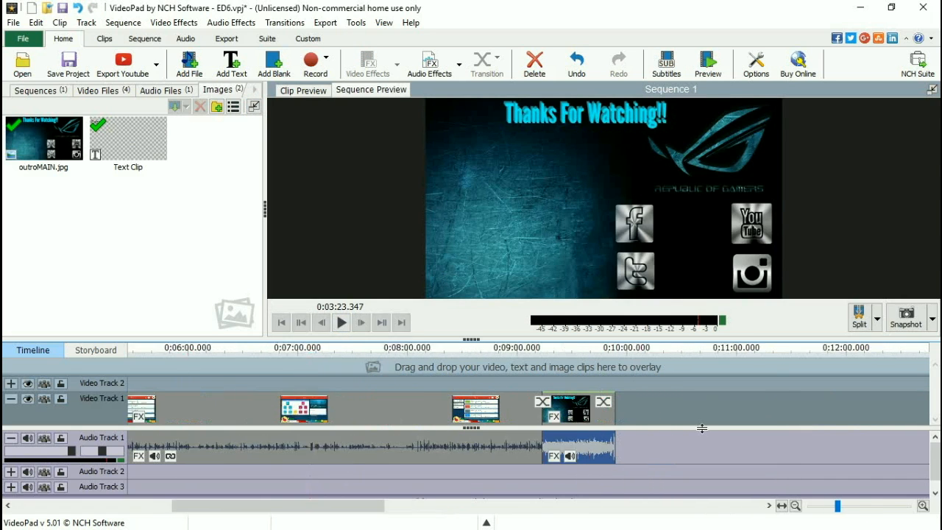
{"action": "scroll", "coordinate": [451, 434], "scroll_direction": "up", "scroll_amount": 3}
{"action": "right_click", "coordinate": [342, 444]}
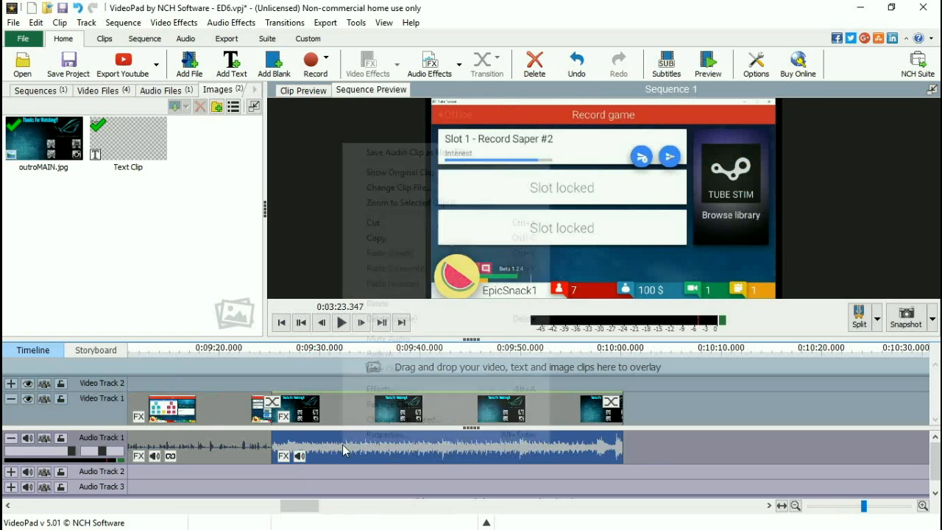
{"action": "left_click", "coordinate": [377, 352]}
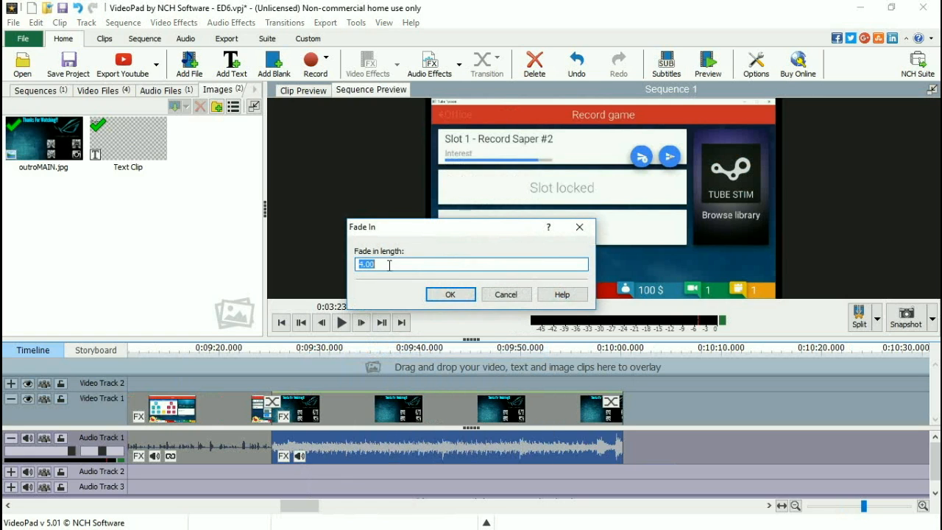
{"action": "left_click", "coordinate": [455, 295]}
{"action": "right_click", "coordinate": [368, 448]}
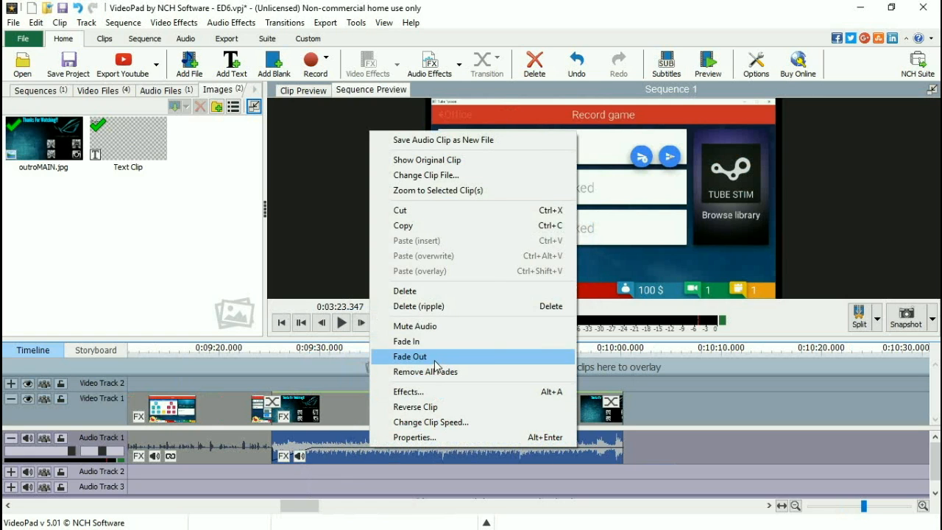
{"action": "left_click", "coordinate": [435, 358]}
{"action": "left_click", "coordinate": [451, 295]}
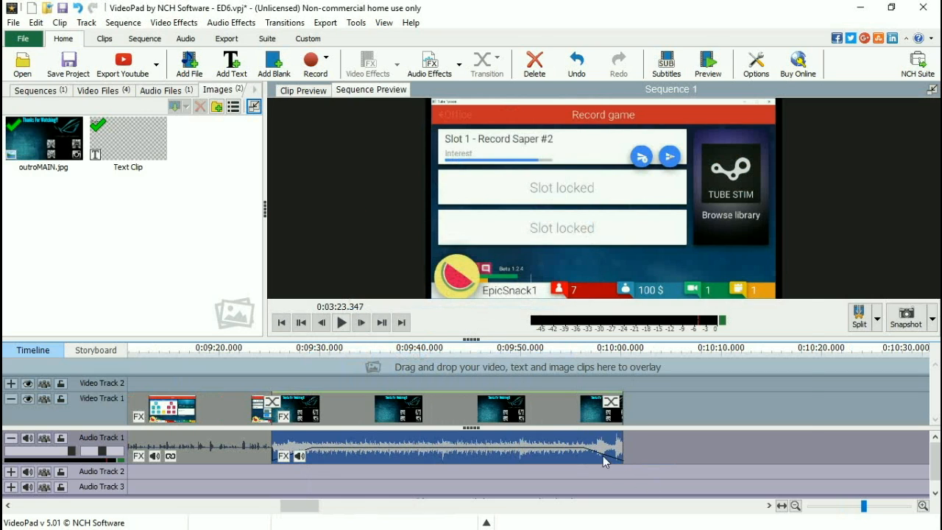
Step: Remove all fades from the outro music clip
{"action": "right_click", "coordinate": [603, 455]}
{"action": "left_click", "coordinate": [673, 380]}
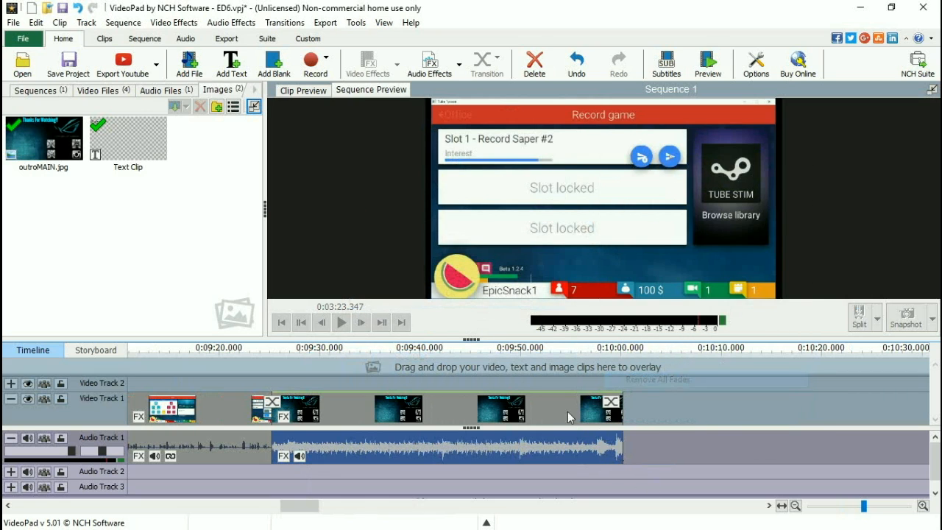
Step: Browse the audio effects available for the outro music and the transitions offered between the gameplay clip and the outro image
{"action": "right_click", "coordinate": [415, 447]}
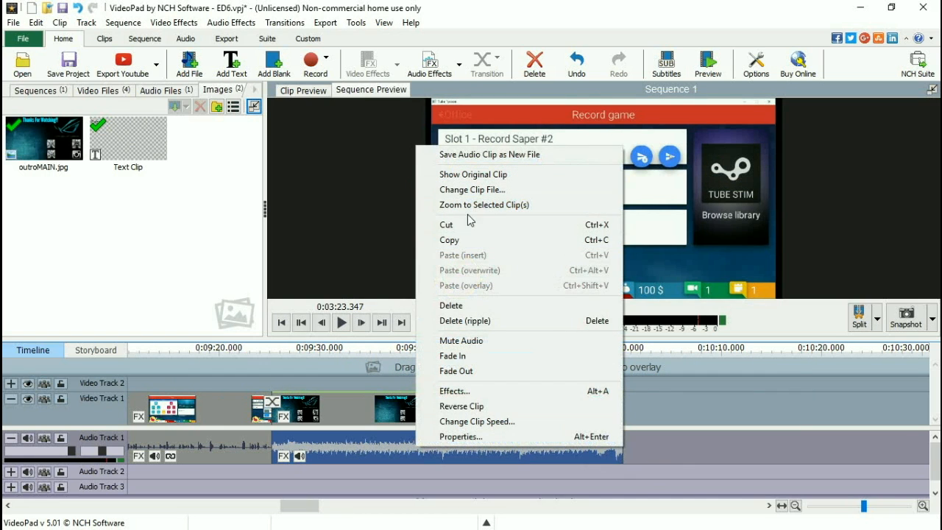
{"action": "left_click", "coordinate": [463, 394]}
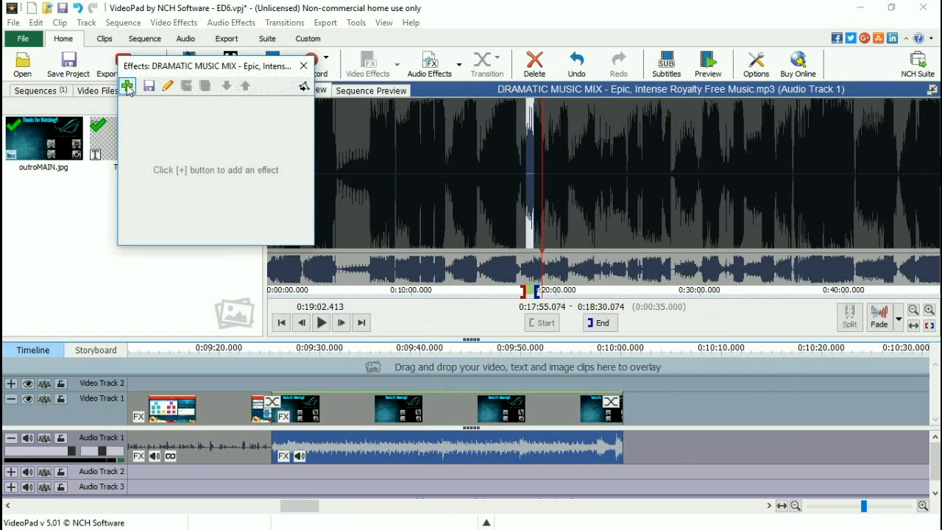
{"action": "left_click", "coordinate": [127, 87]}
{"action": "left_click_drag", "start_coordinate": [366, 124], "coordinate": [369, 142]}
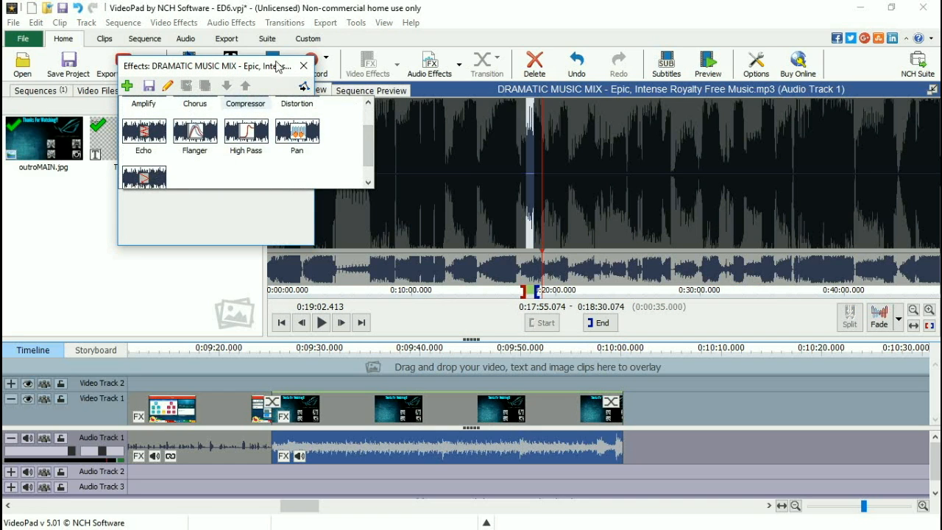
{"action": "left_click", "coordinate": [304, 66]}
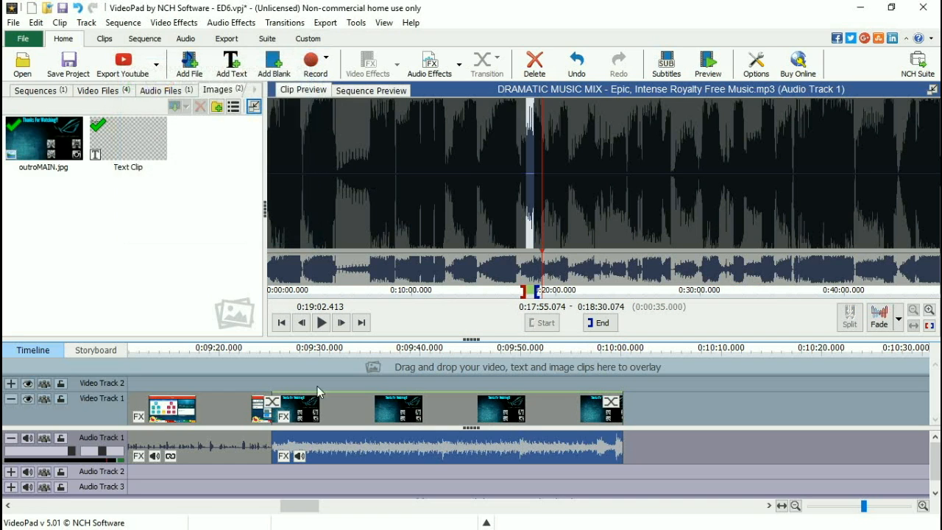
{"action": "left_click", "coordinate": [278, 409]}
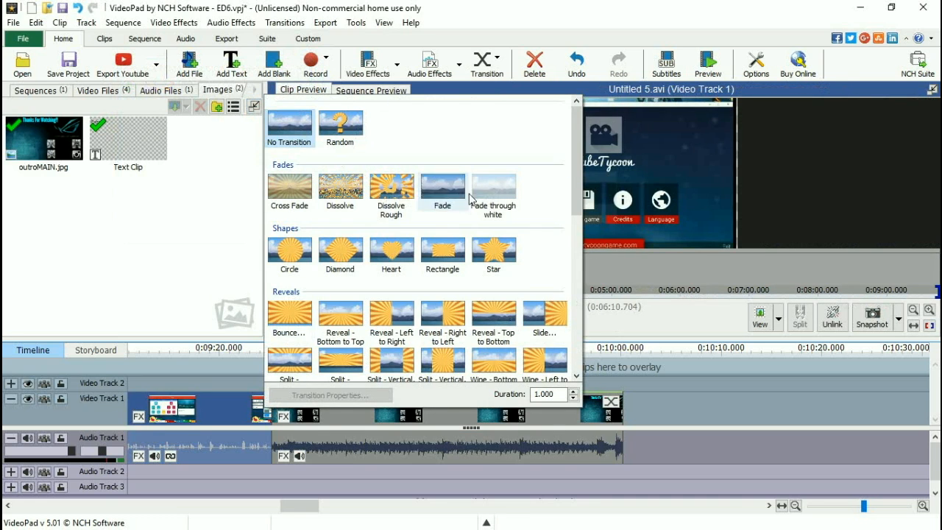
{"action": "left_click", "coordinate": [209, 253]}
Step: Move the stray short music clip on Audio Track 2 back along the timeline to about 0:17:47
{"action": "scroll", "coordinate": [476, 440], "scroll_direction": "down", "scroll_amount": 6}
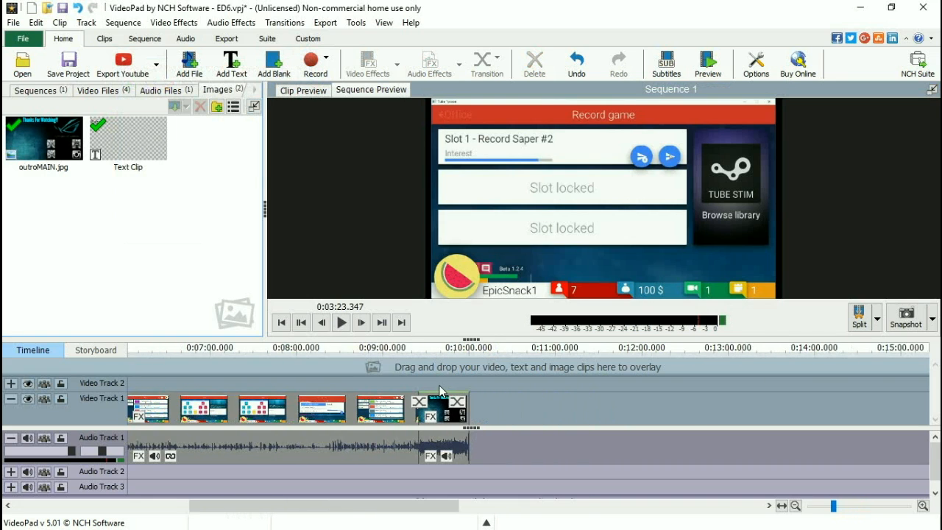
{"action": "left_click_drag", "start_coordinate": [344, 506], "coordinate": [223, 497]}
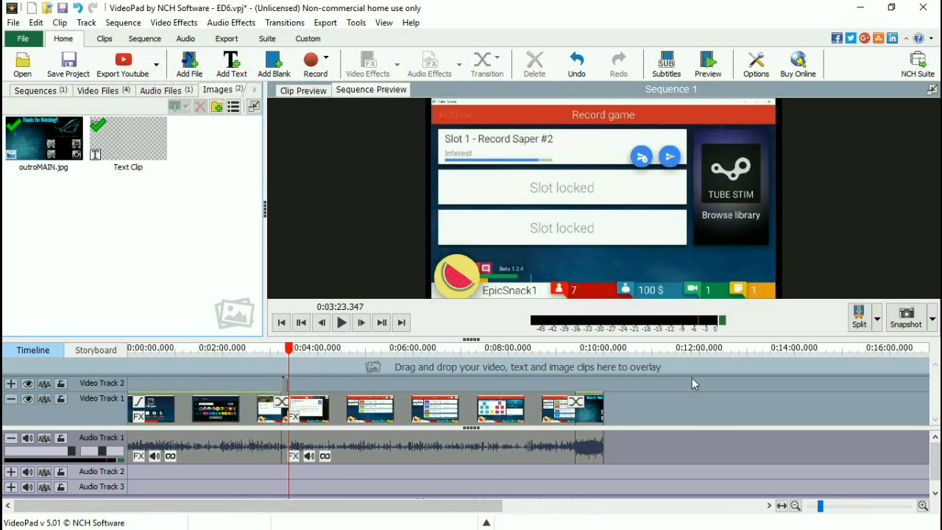
{"action": "scroll", "coordinate": [463, 470], "scroll_direction": "down", "scroll_amount": 1}
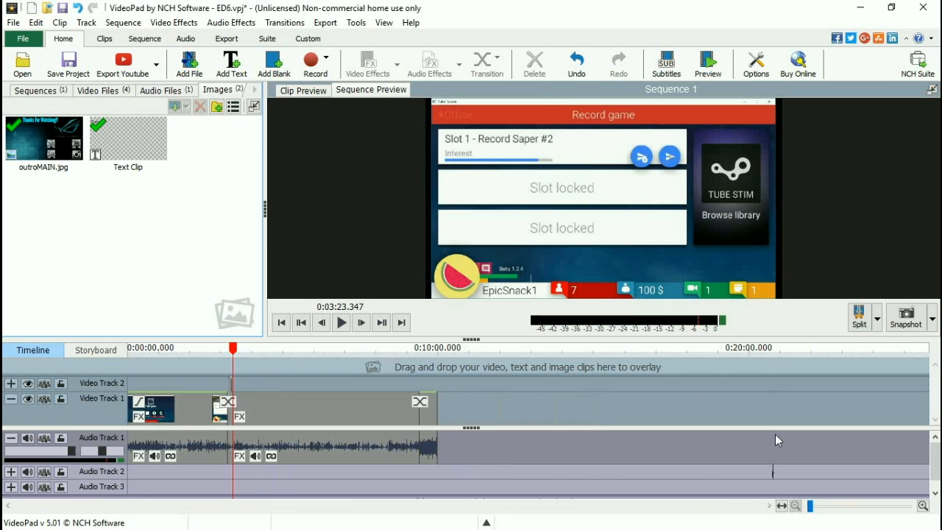
{"action": "scroll", "coordinate": [780, 471], "scroll_direction": "up", "scroll_amount": 5}
{"action": "left_click_drag", "start_coordinate": [742, 471], "coordinate": [151, 477]}
{"action": "scroll", "coordinate": [412, 438], "scroll_direction": "down", "scroll_amount": 1}
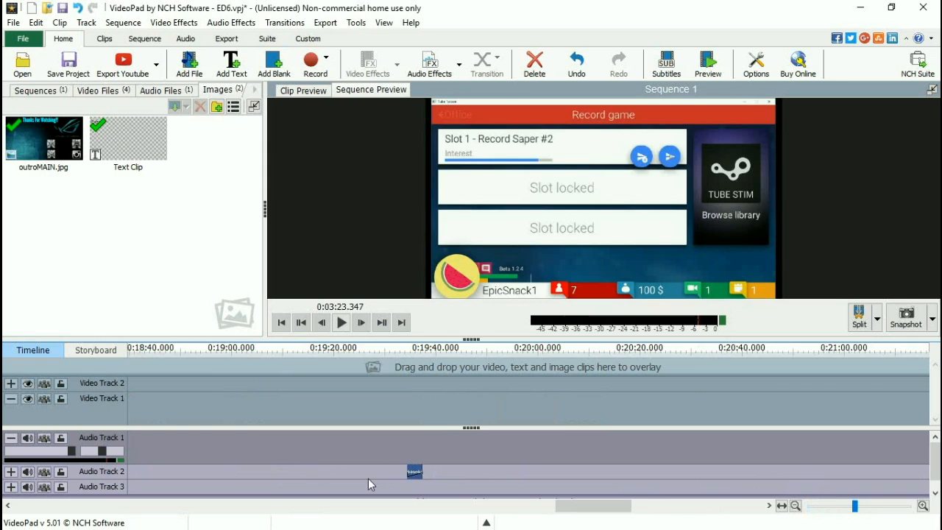
{"action": "scroll", "coordinate": [383, 480], "scroll_direction": "up", "scroll_amount": 2}
{"action": "left_click_drag", "start_coordinate": [347, 472], "coordinate": [147, 472]}
{"action": "scroll", "coordinate": [699, 452], "scroll_direction": "down", "scroll_amount": 6}
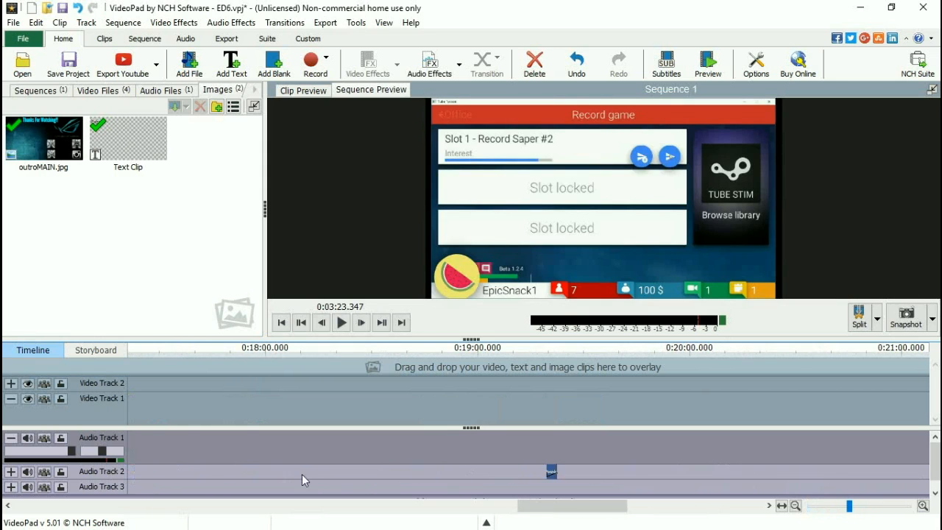
{"action": "scroll", "coordinate": [168, 446], "scroll_direction": "up", "scroll_amount": 3}
{"action": "scroll", "coordinate": [892, 474], "scroll_direction": "up", "scroll_amount": 1}
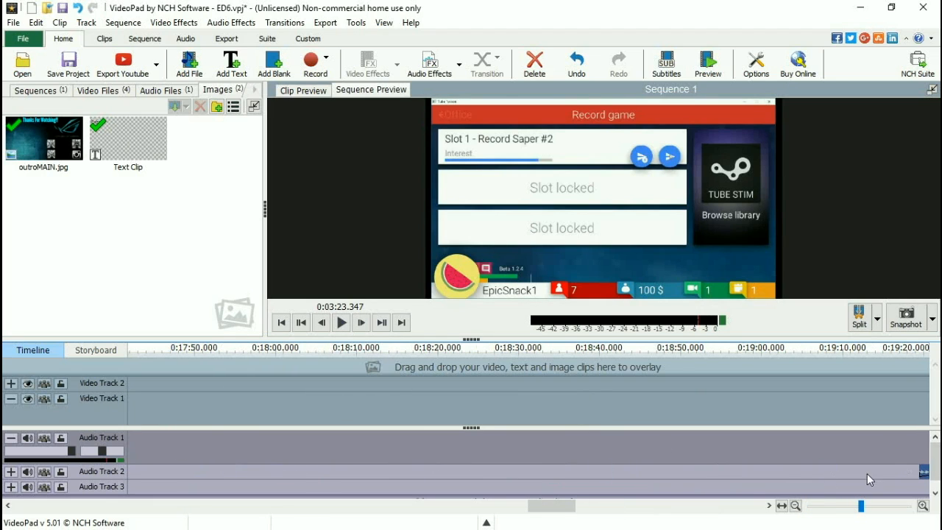
{"action": "left_click_drag", "start_coordinate": [556, 507], "coordinate": [559, 507]}
{"action": "left_click_drag", "start_coordinate": [897, 472], "coordinate": [138, 472]}
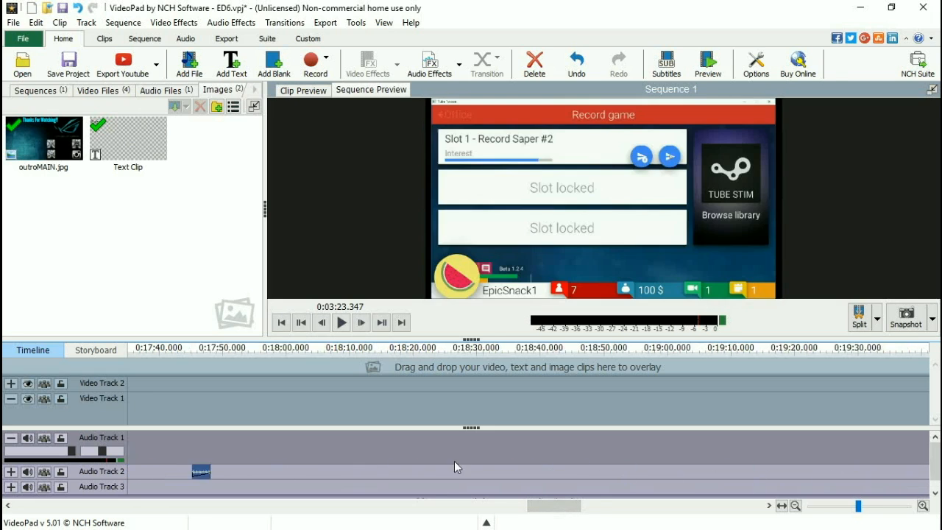
{"action": "scroll", "coordinate": [454, 461], "scroll_direction": "down", "scroll_amount": 3}
Step: Move the short music clip on Audio Track 2 to directly after the end of the outro
{"action": "left_click", "coordinate": [86, 351]}
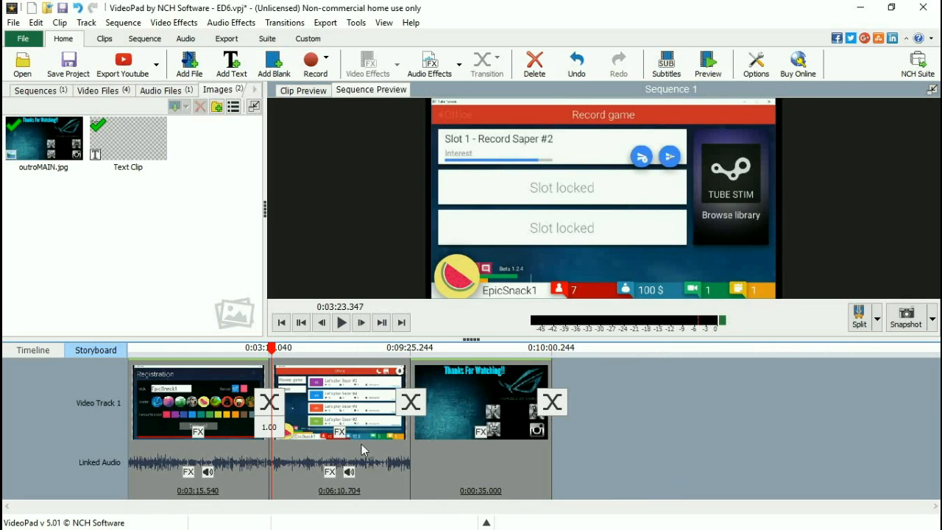
{"action": "left_click", "coordinate": [35, 351]}
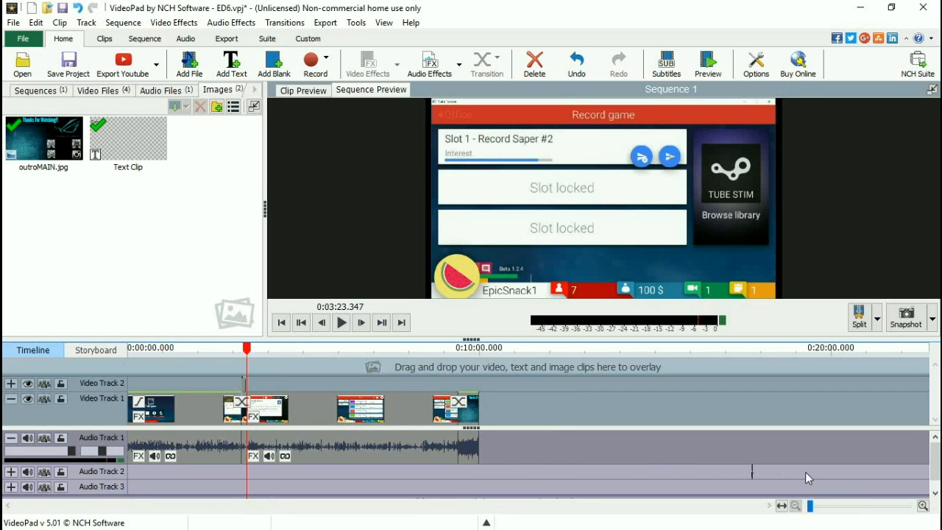
{"action": "scroll", "coordinate": [805, 474], "scroll_direction": "up", "scroll_amount": 5}
{"action": "left_click_drag", "start_coordinate": [654, 472], "coordinate": [167, 472]}
{"action": "scroll", "coordinate": [596, 439], "scroll_direction": "down", "scroll_amount": 2}
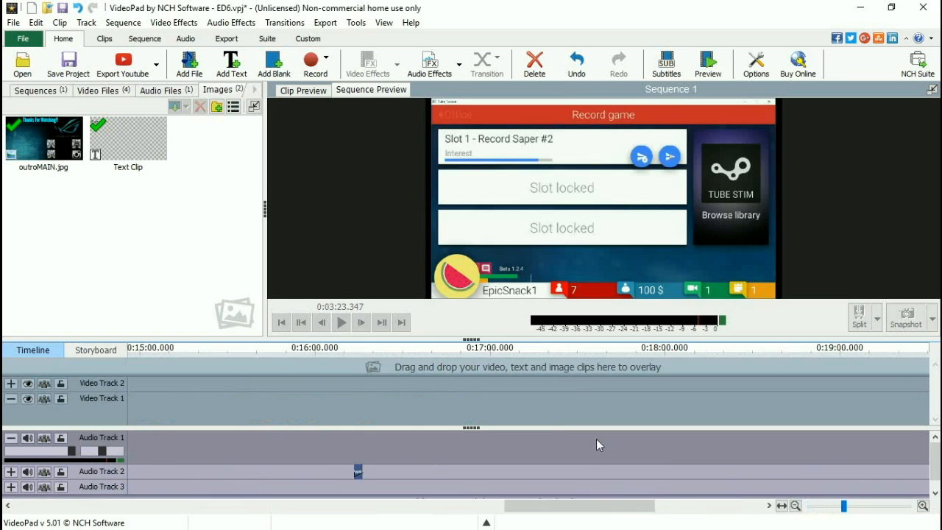
{"action": "scroll", "coordinate": [288, 437], "scroll_direction": "up", "scroll_amount": 3}
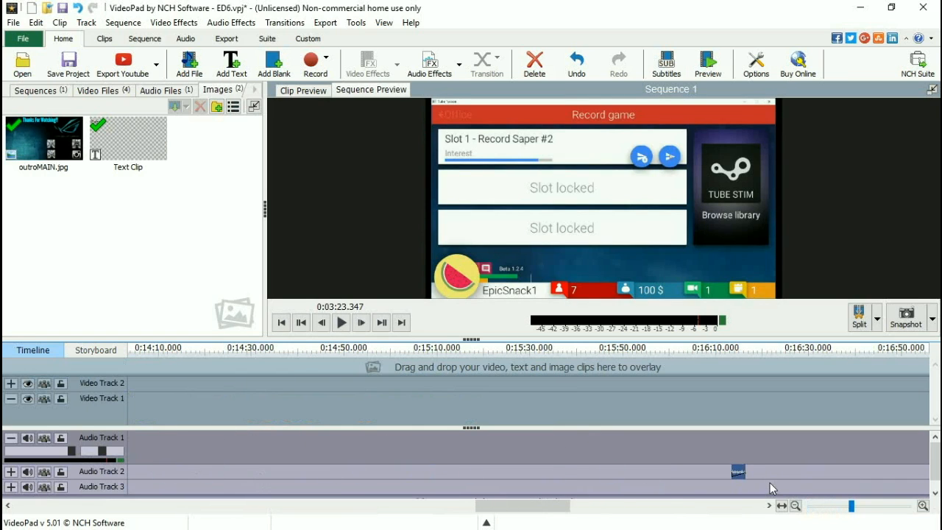
{"action": "left_click_drag", "start_coordinate": [736, 472], "coordinate": [183, 472]}
{"action": "scroll", "coordinate": [721, 425], "scroll_direction": "down", "scroll_amount": 8}
{"action": "scroll", "coordinate": [230, 406], "scroll_direction": "up", "scroll_amount": 4}
{"action": "scroll", "coordinate": [780, 470], "scroll_direction": "up", "scroll_amount": 3}
{"action": "left_click_drag", "start_coordinate": [780, 471], "coordinate": [156, 477]}
{"action": "scroll", "coordinate": [673, 447], "scroll_direction": "down", "scroll_amount": 4}
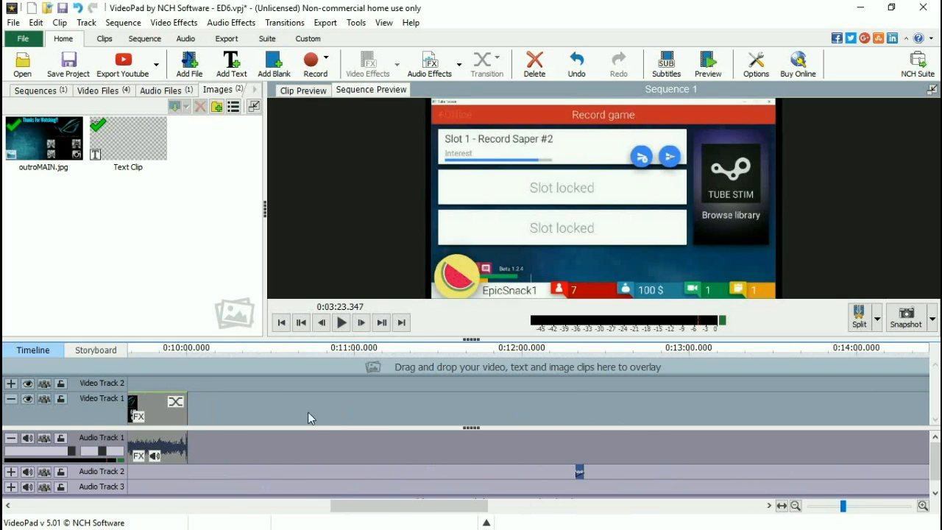
{"action": "scroll", "coordinate": [308, 416], "scroll_direction": "up", "scroll_amount": 2}
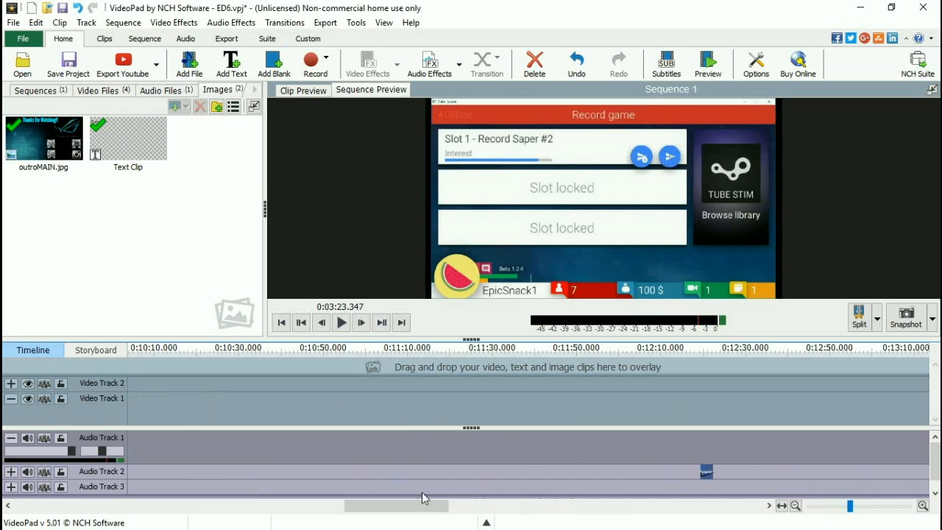
{"action": "scroll", "coordinate": [426, 506], "scroll_direction": "left", "scroll_amount": 2}
{"action": "left_click_drag", "start_coordinate": [781, 472], "coordinate": [212, 482]}
{"action": "scroll", "coordinate": [284, 442], "scroll_direction": "down", "scroll_amount": 2}
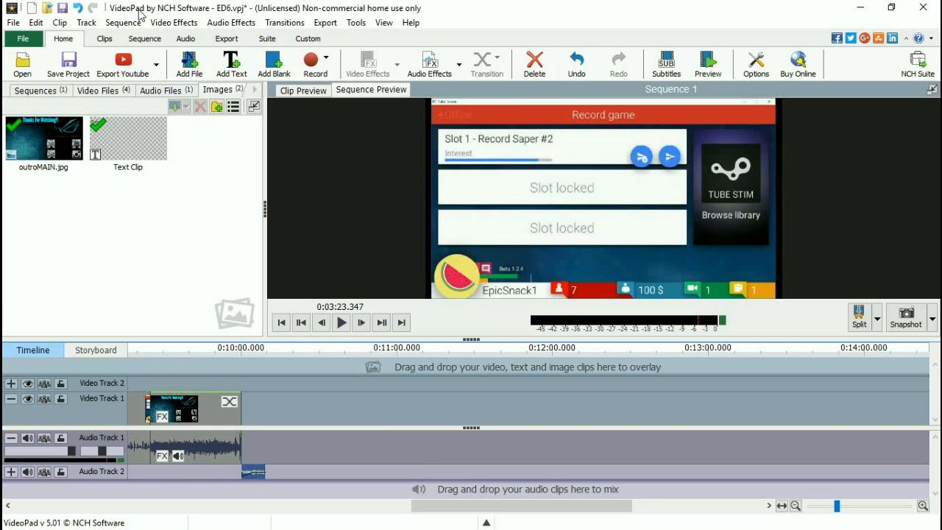
Step: Inspect the clip properties of the short music clip on Audio Track 2
{"action": "right_click", "coordinate": [252, 475]}
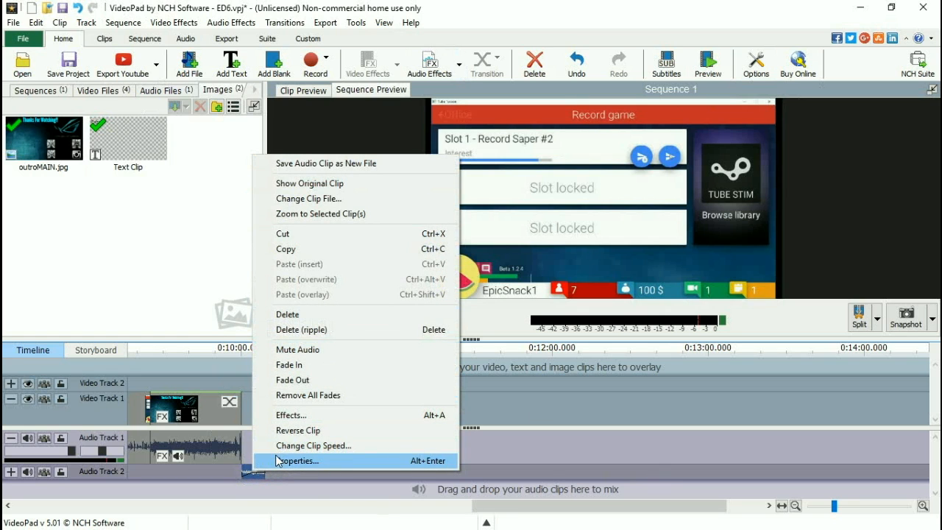
{"action": "left_click", "coordinate": [302, 461]}
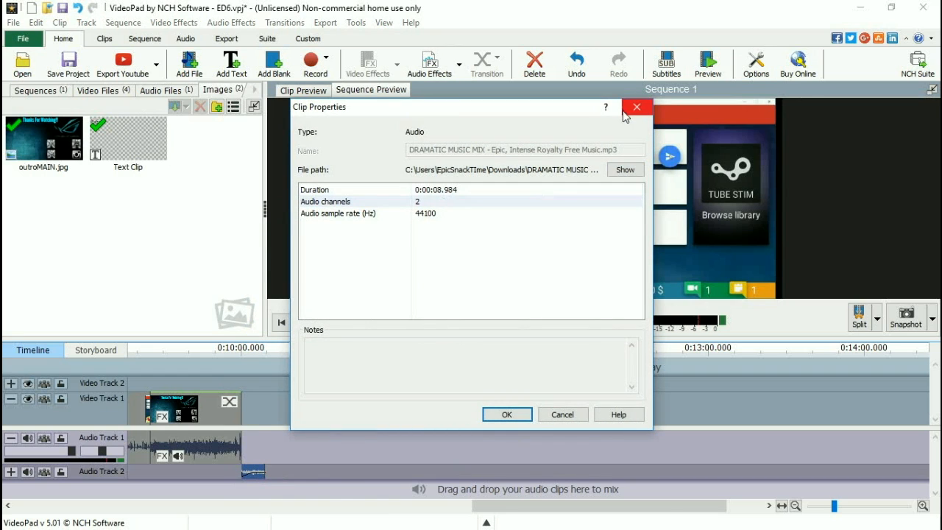
{"action": "left_click", "coordinate": [636, 109]}
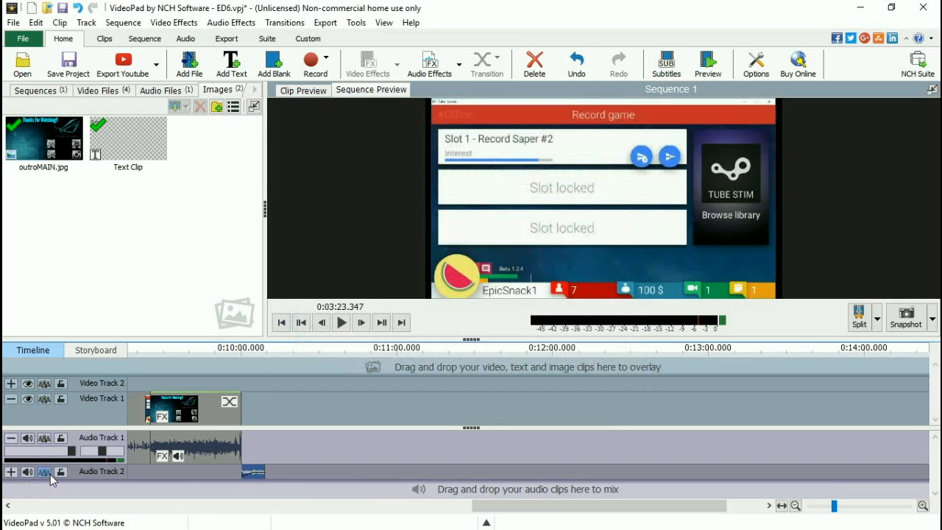
Step: Review the clip commands available for the short music clip and for the gameplay clip before the outro
{"action": "right_click", "coordinate": [251, 473]}
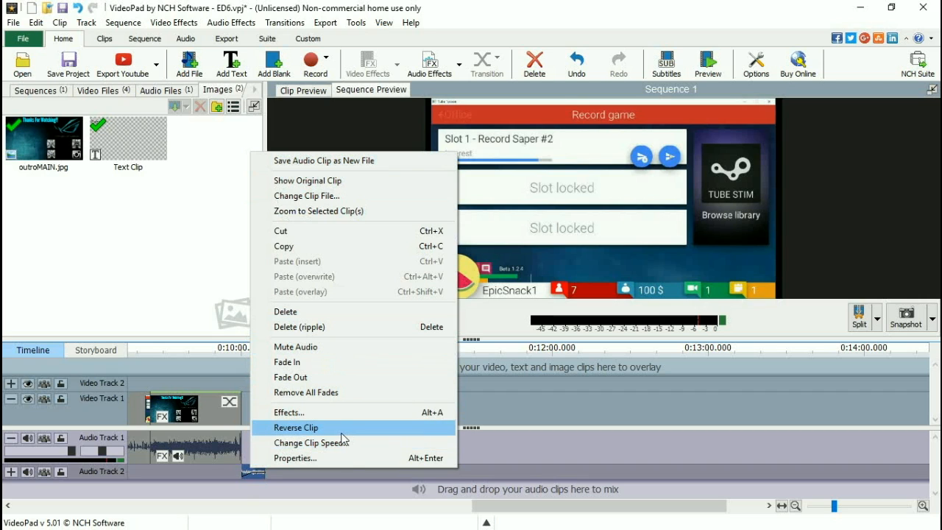
{"action": "left_click", "coordinate": [213, 454]}
{"action": "scroll", "coordinate": [360, 417], "scroll_direction": "down", "scroll_amount": 3}
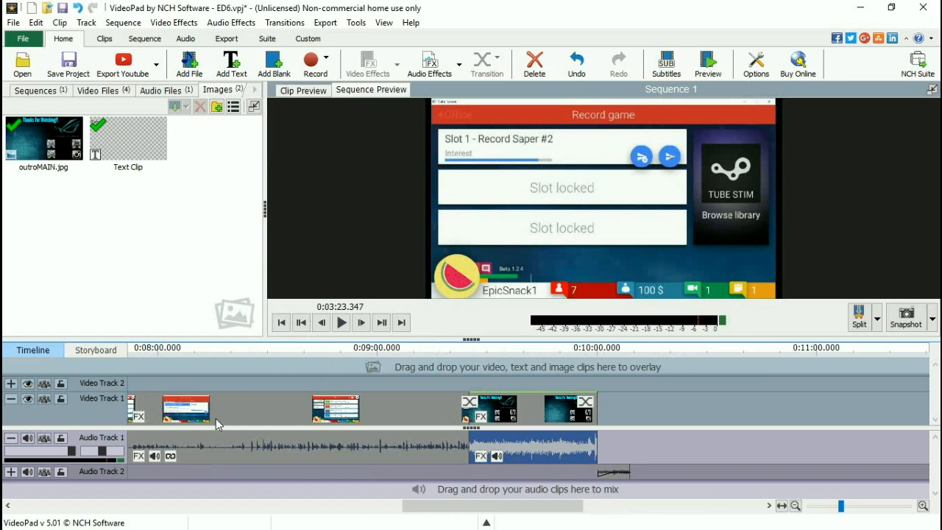
{"action": "scroll", "coordinate": [284, 407], "scroll_direction": "up", "scroll_amount": 2}
{"action": "right_click", "coordinate": [310, 398]}
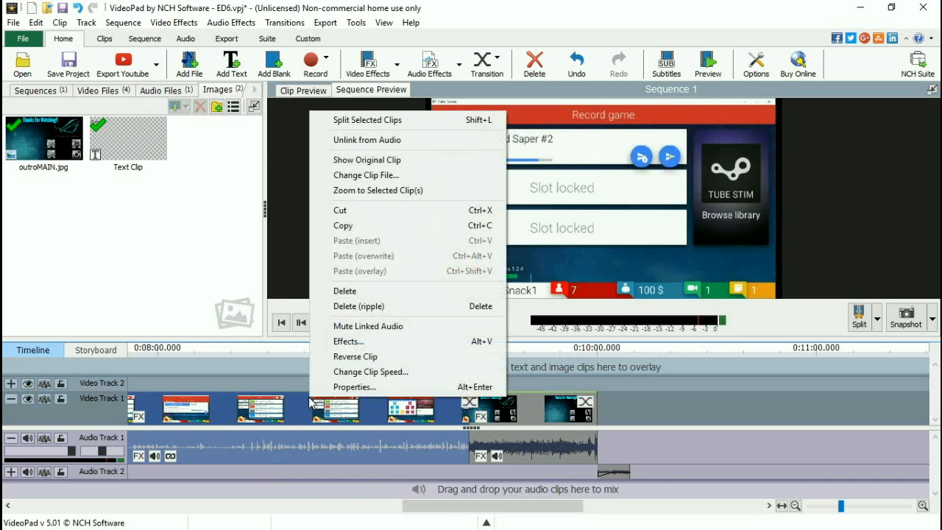
{"action": "left_click", "coordinate": [228, 359]}
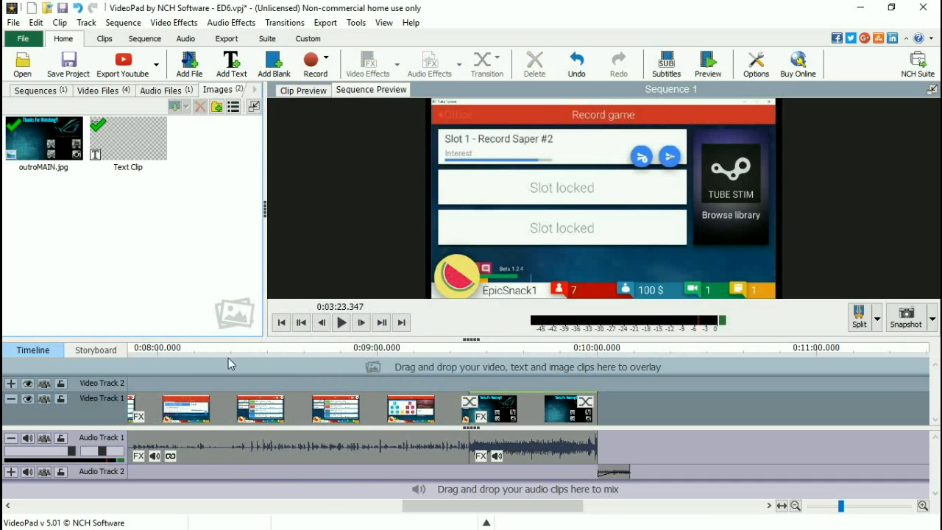
Step: Split the gameplay clip before the outro at about 0:07:47 and 0:08:13
{"action": "scroll", "coordinate": [431, 379], "scroll_direction": "down", "scroll_amount": 2}
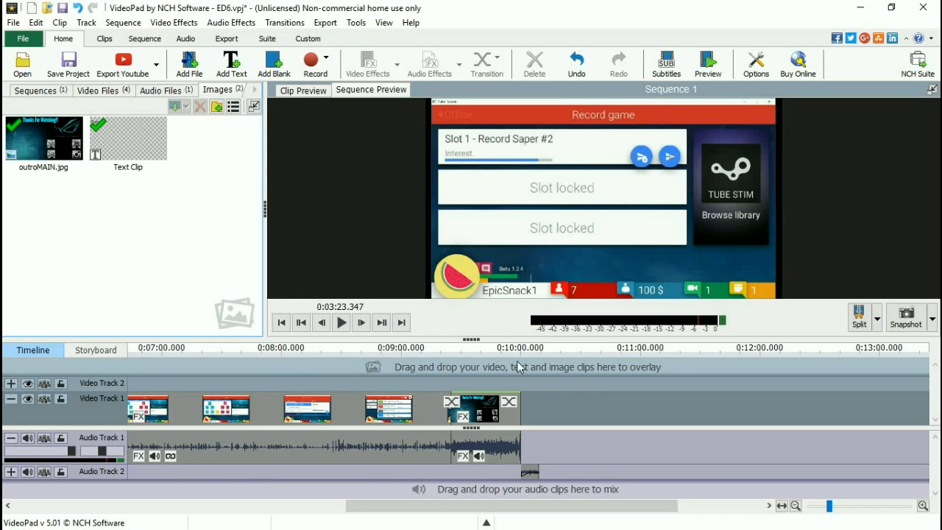
{"action": "left_click", "coordinate": [295, 417]}
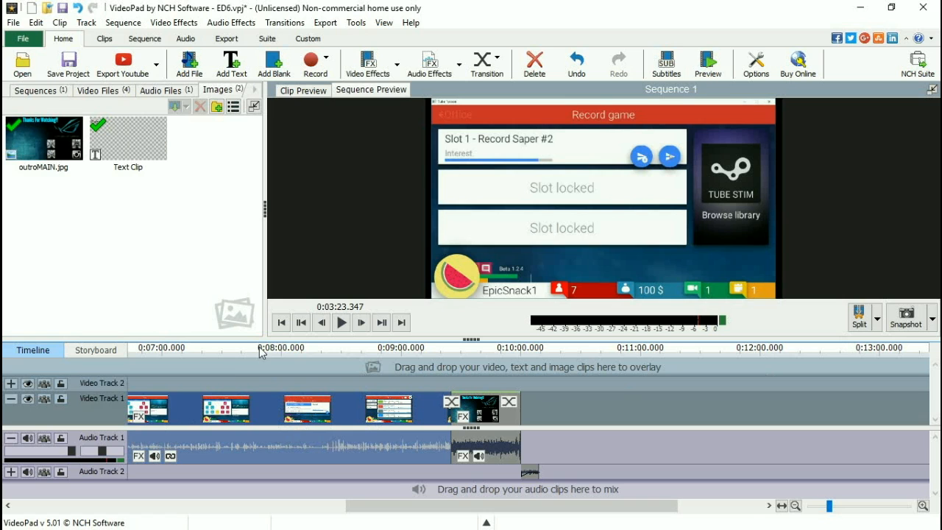
{"action": "key", "text": "alt+s"}
{"action": "left_click", "coordinate": [315, 349]}
{"action": "key", "text": "alt+s"}
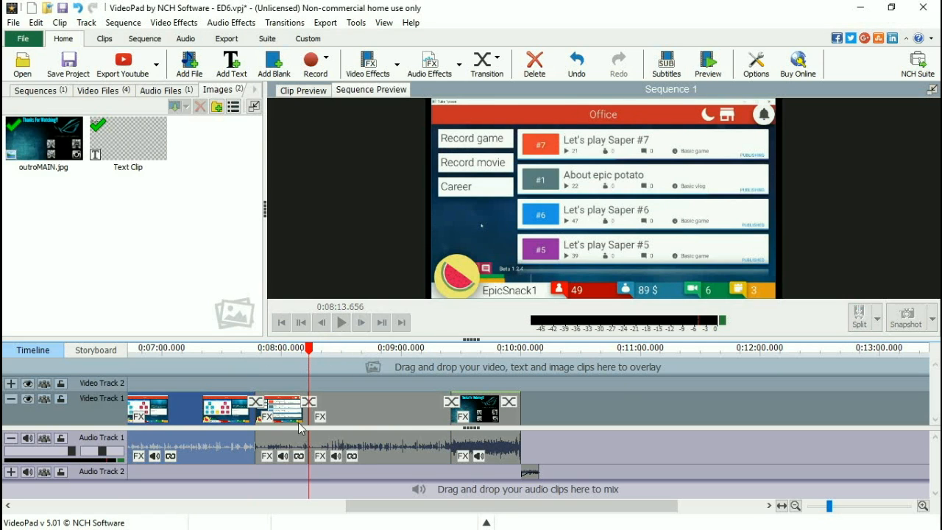
Step: Delete the gameplay section between the two cuts and close the gap by moving the following clips against the earlier part
{"action": "right_click", "coordinate": [293, 409]}
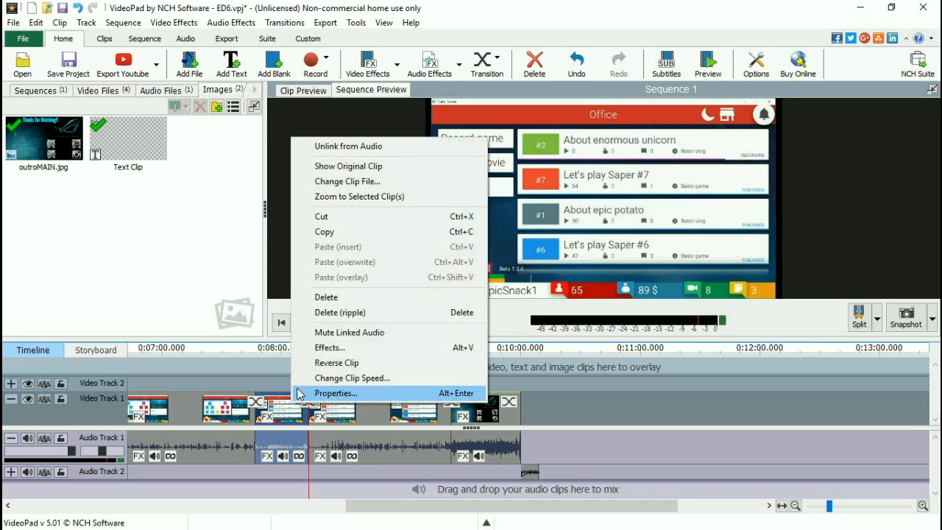
{"action": "left_click", "coordinate": [335, 298]}
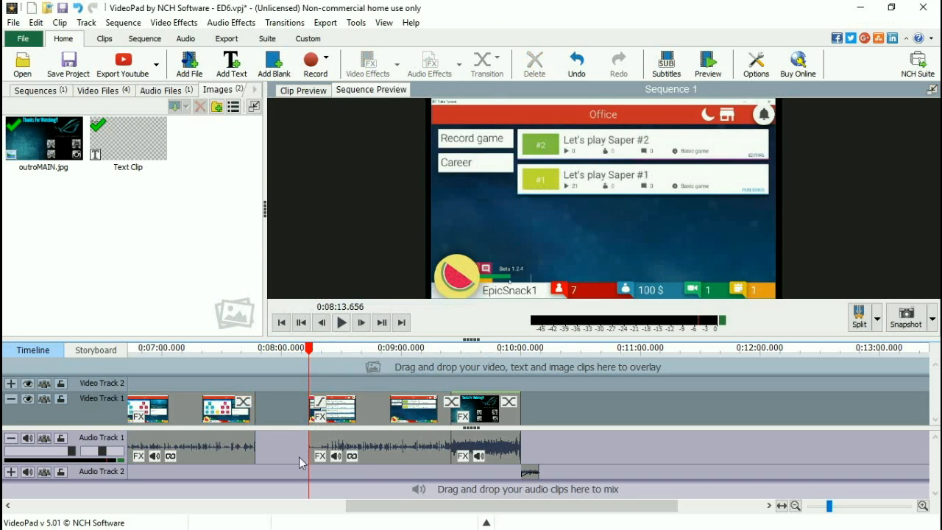
{"action": "left_click_drag", "start_coordinate": [333, 409], "coordinate": [331, 418]}
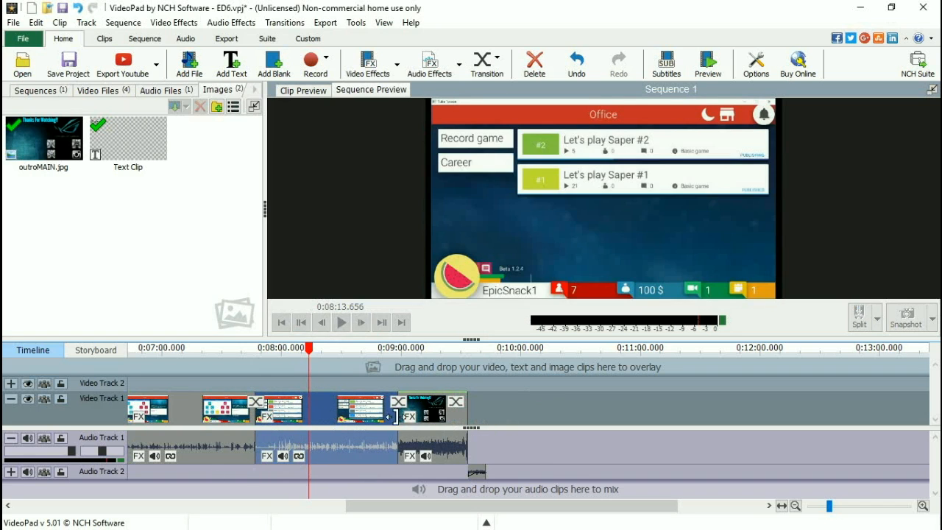
Step: Split the last gameplay clip at about 0:08:00 and set the piece before the cut to 500% speed with audio pitch kept unchanged
{"action": "scroll", "coordinate": [201, 443], "scroll_direction": "up", "scroll_amount": 3}
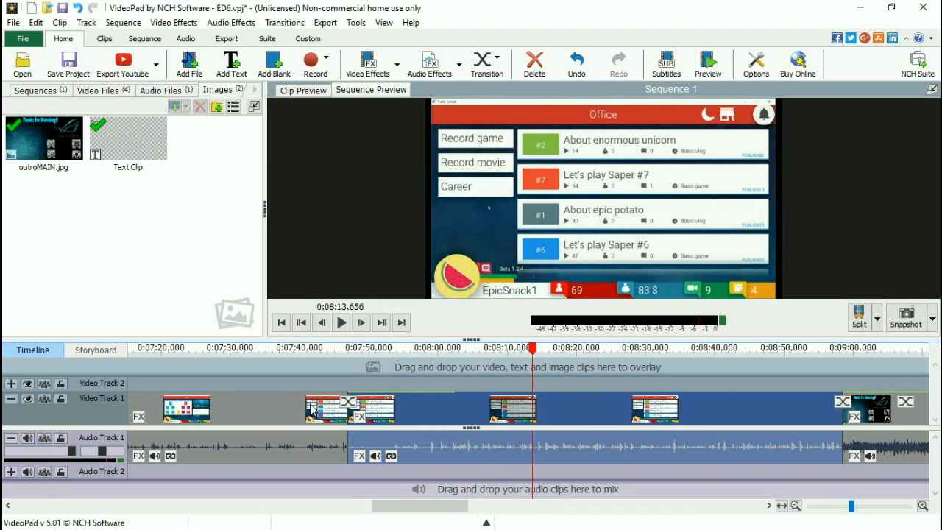
{"action": "left_click", "coordinate": [440, 347]}
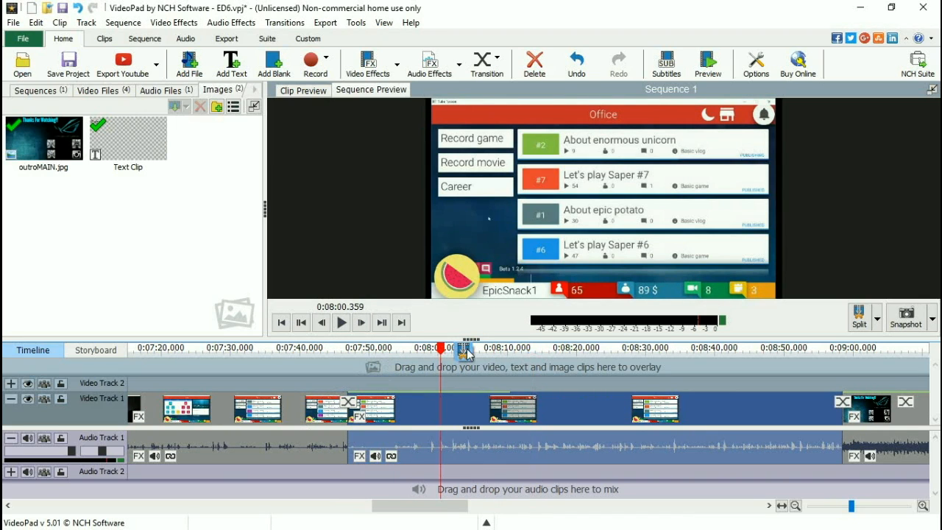
{"action": "left_click", "coordinate": [465, 351]}
{"action": "right_click", "coordinate": [413, 405]}
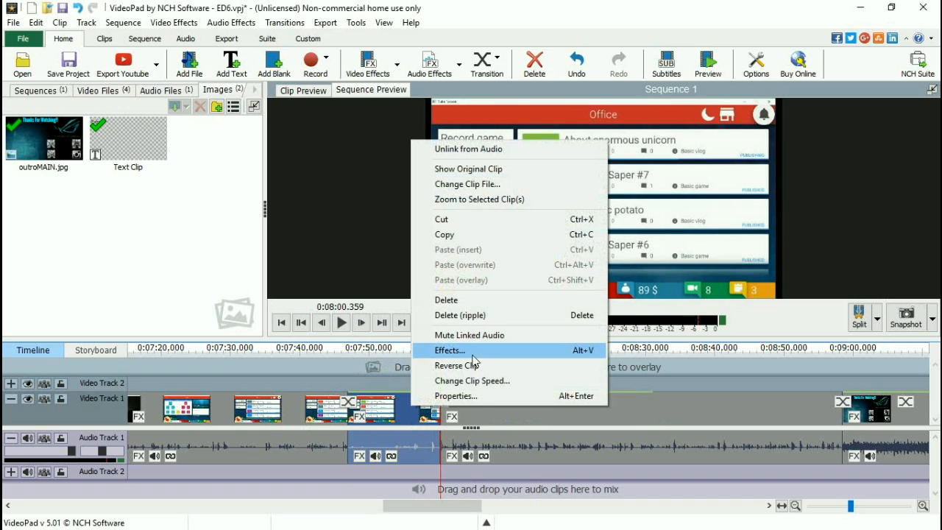
{"action": "left_click", "coordinate": [475, 381]}
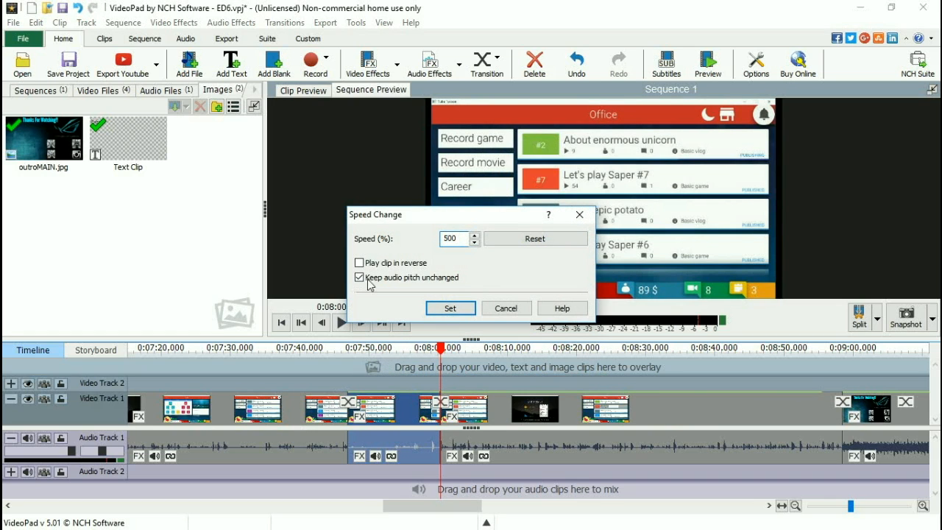
{"action": "left_click", "coordinate": [448, 308]}
Step: Place the playhead at about 0:07:47 in the sped-up clip, unlink its audio from the video and select that audio
{"action": "scroll", "coordinate": [350, 421], "scroll_direction": "up", "scroll_amount": 3}
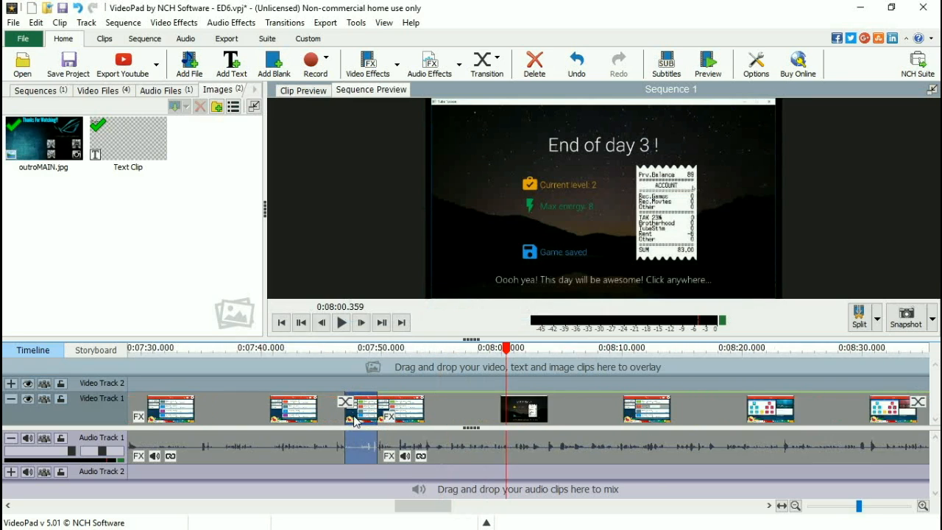
{"action": "left_click", "coordinate": [414, 412]}
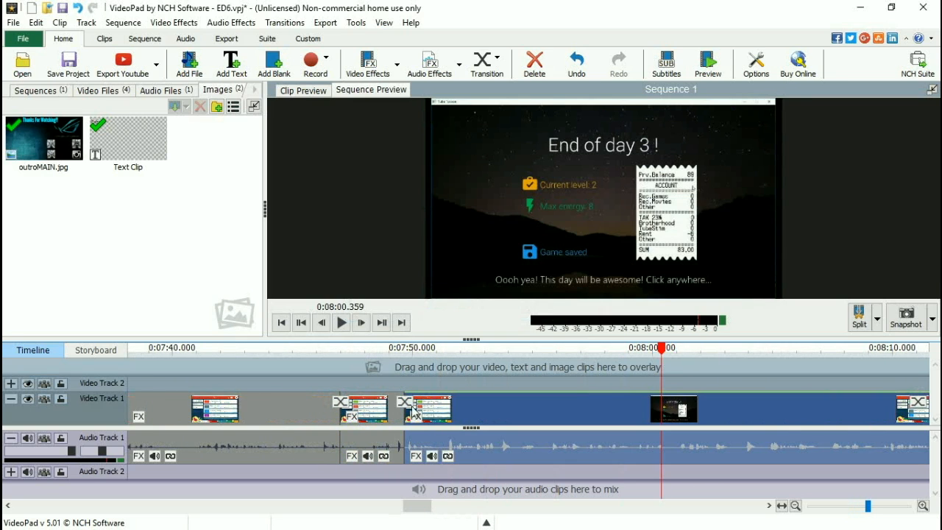
{"action": "left_click", "coordinate": [352, 349]}
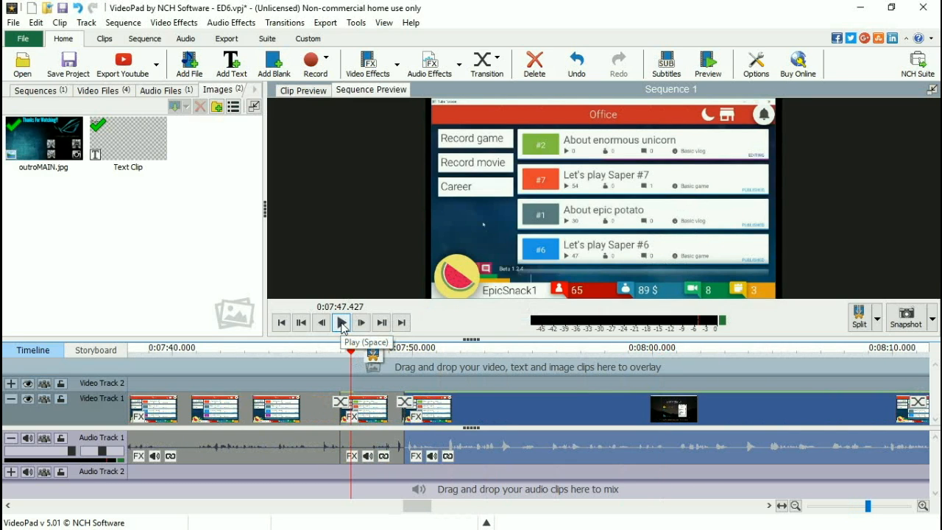
{"action": "left_click", "coordinate": [387, 452]}
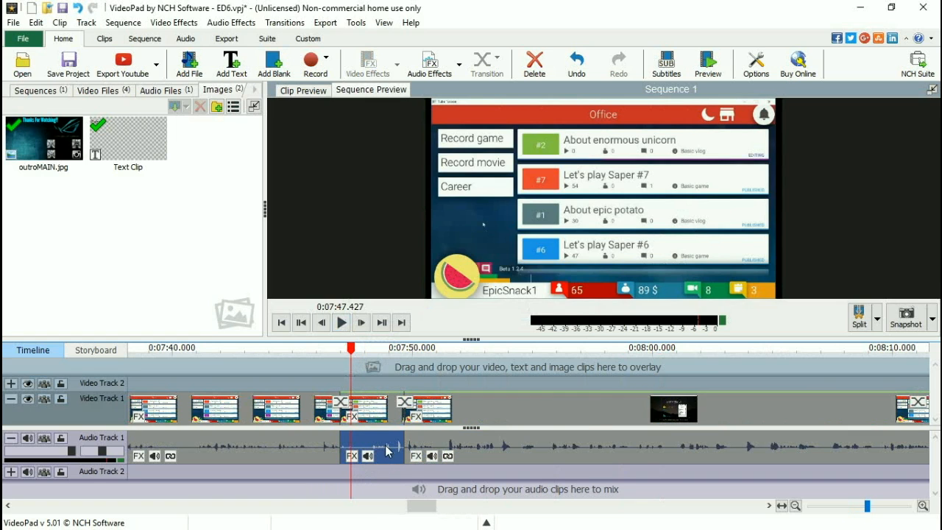
Step: Delete the sped-up clip's unlinked audio without closing the gap and play back the section from about 0:07:46
{"action": "right_click", "coordinate": [388, 451]}
{"action": "left_click", "coordinate": [444, 306]}
{"action": "left_click_drag", "start_coordinate": [351, 349], "coordinate": [320, 378]}
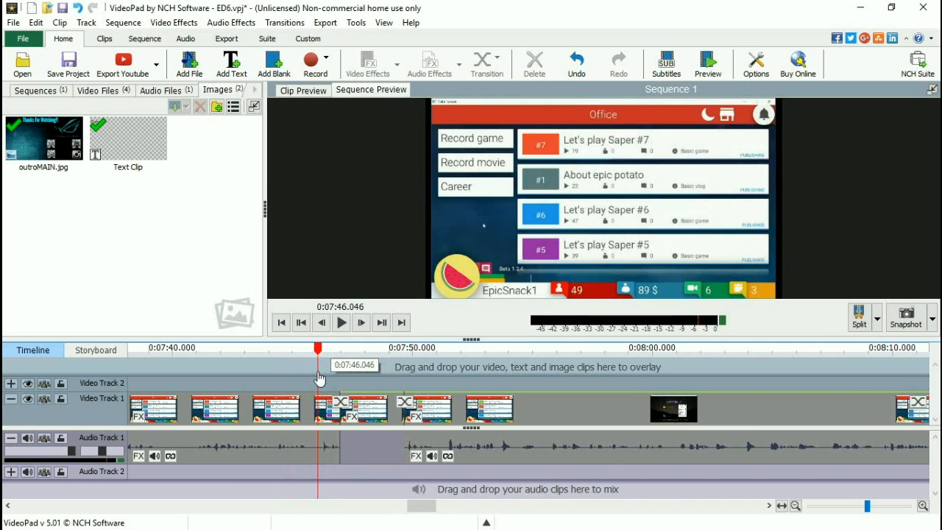
{"action": "left_click", "coordinate": [342, 322]}
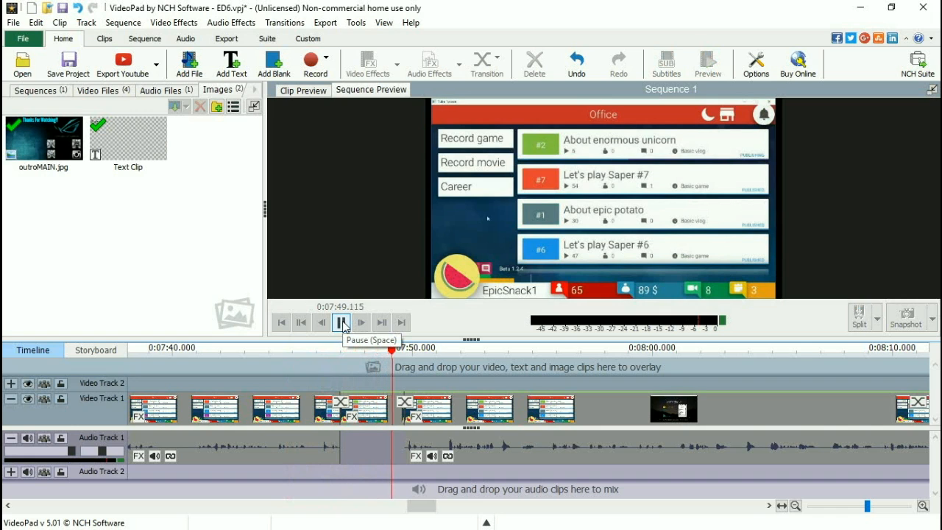
{"action": "left_click", "coordinate": [341, 322]}
Step: Split the first gameplay clip at about 0:01:15 and 0:02:41
{"action": "scroll", "coordinate": [380, 448], "scroll_direction": "down", "scroll_amount": 3}
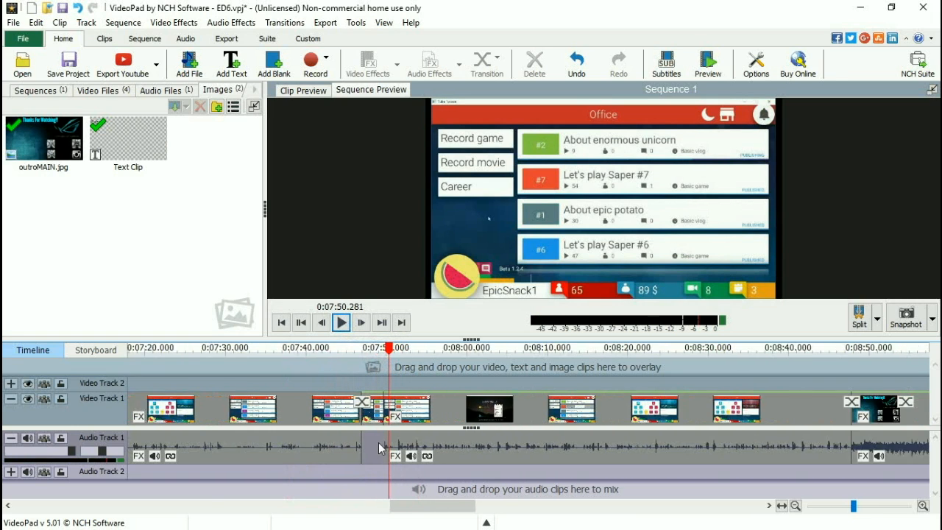
{"action": "scroll", "coordinate": [381, 448], "scroll_direction": "down", "scroll_amount": 5}
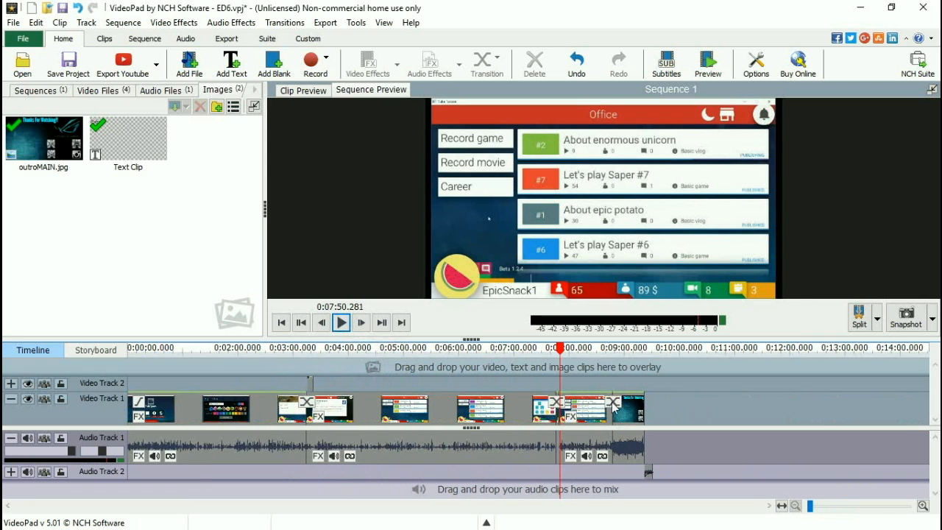
{"action": "scroll", "coordinate": [249, 396], "scroll_direction": "up", "scroll_amount": 2}
{"action": "left_click", "coordinate": [187, 352]}
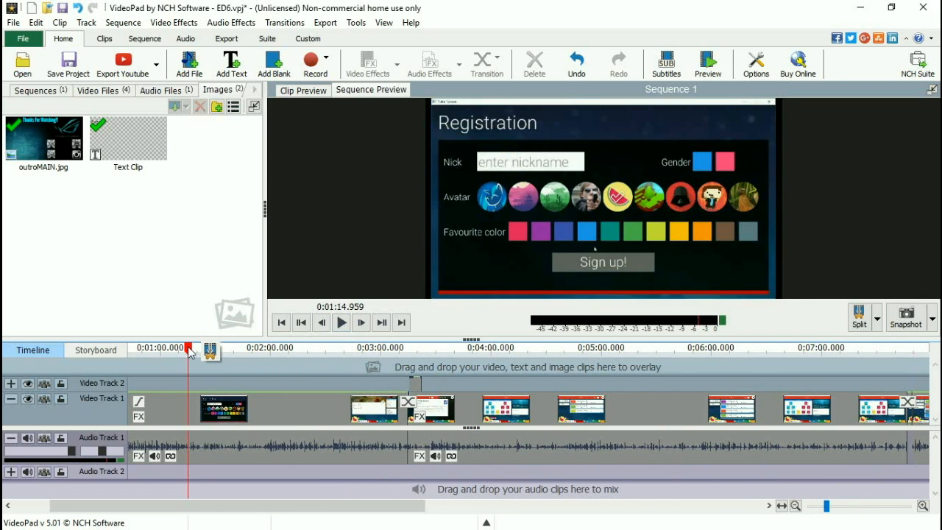
{"action": "left_click", "coordinate": [348, 348]}
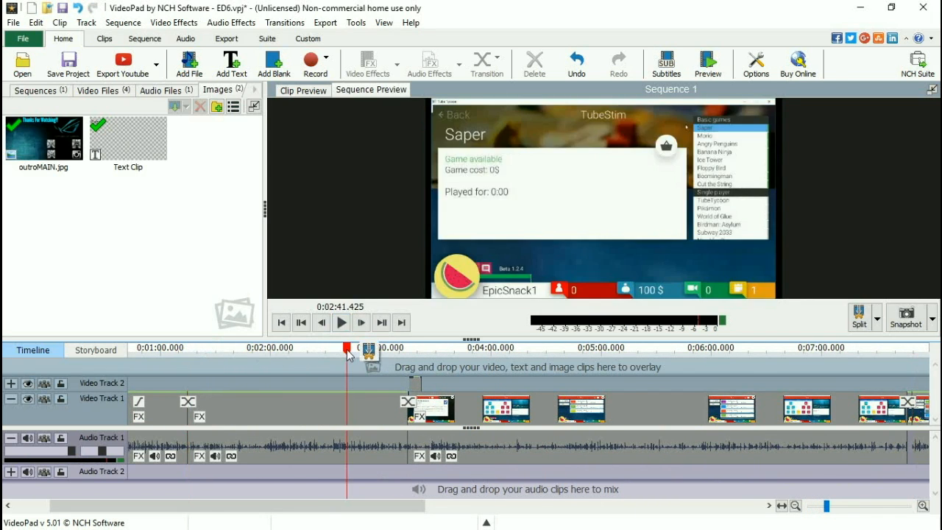
{"action": "left_click", "coordinate": [371, 353]}
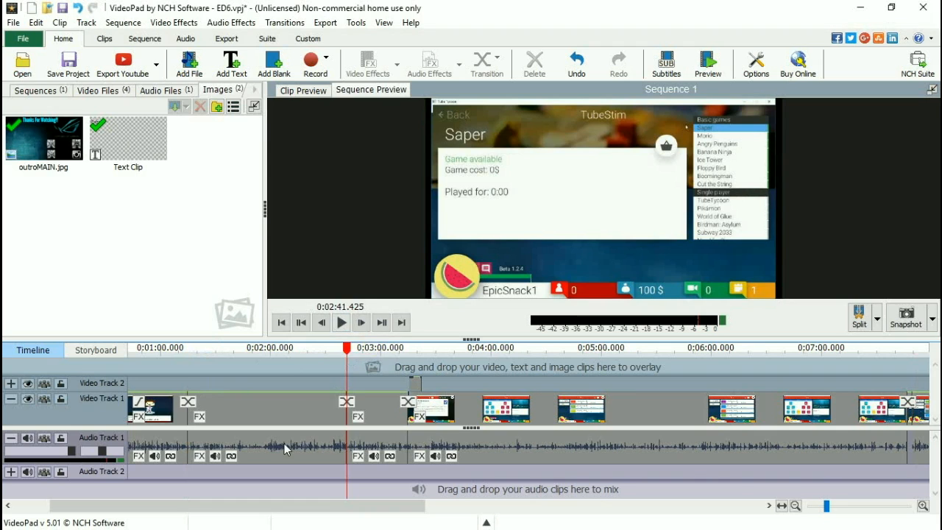
Step: Unlink the audio of the piece between the two new cuts and delete it, leaving its gap open
{"action": "left_click", "coordinate": [232, 455]}
{"action": "right_click", "coordinate": [250, 462]}
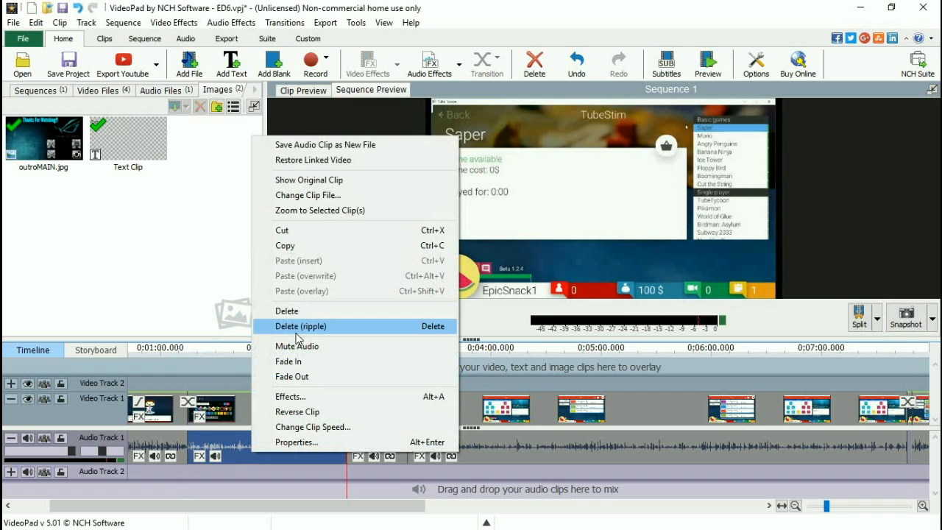
{"action": "left_click", "coordinate": [295, 310]}
Step: Change the speed of the video piece between the two cuts so it lasts about 11 seconds, keeping audio pitch unchanged
{"action": "right_click", "coordinate": [271, 395]}
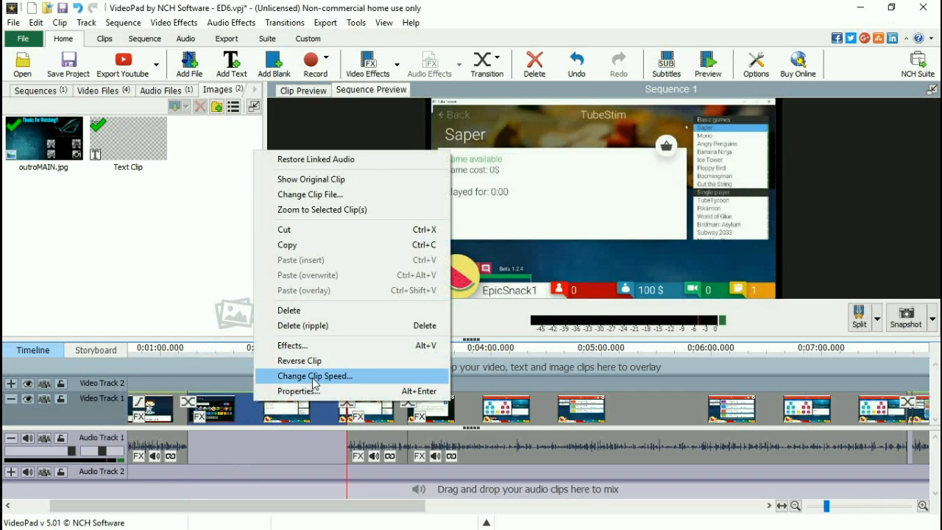
{"action": "left_click", "coordinate": [324, 376]}
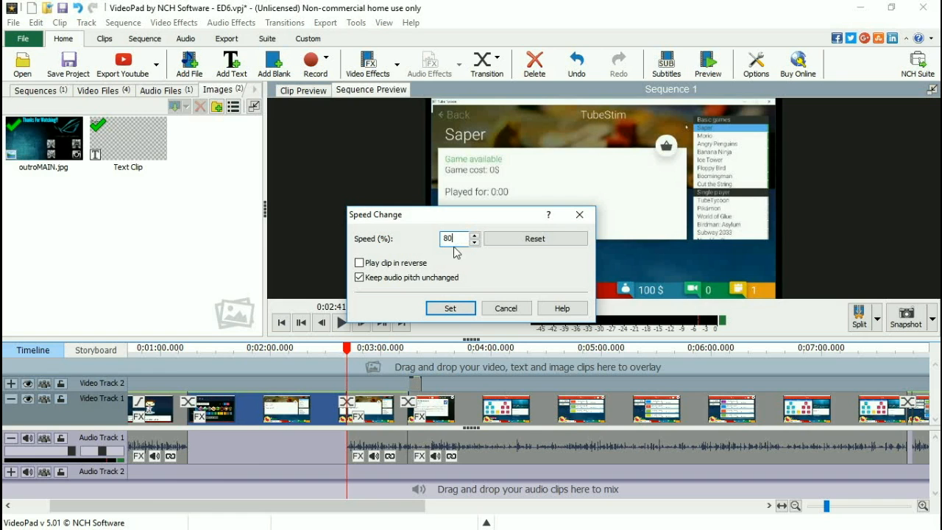
{"action": "left_click", "coordinate": [449, 308]}
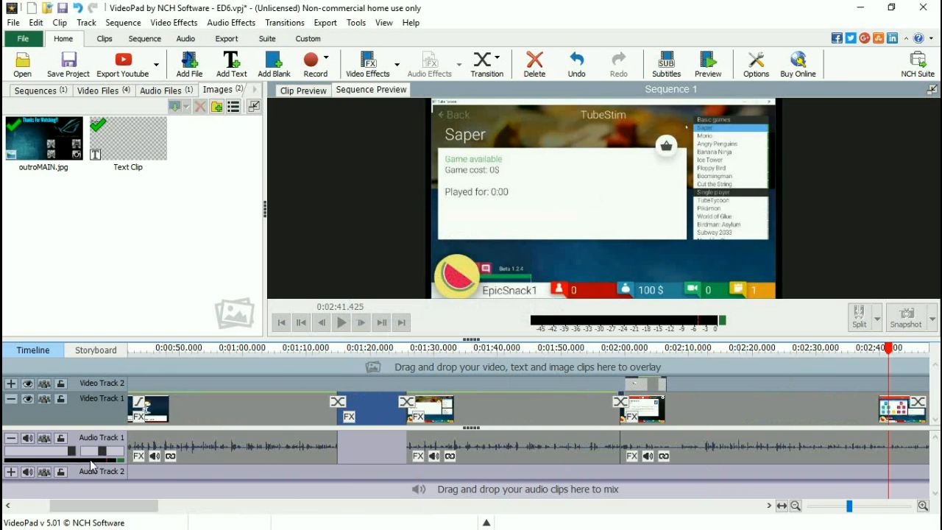
Step: Play back the newly sped-up section from about 0:01:12 until just past its end
{"action": "left_click", "coordinate": [322, 347]}
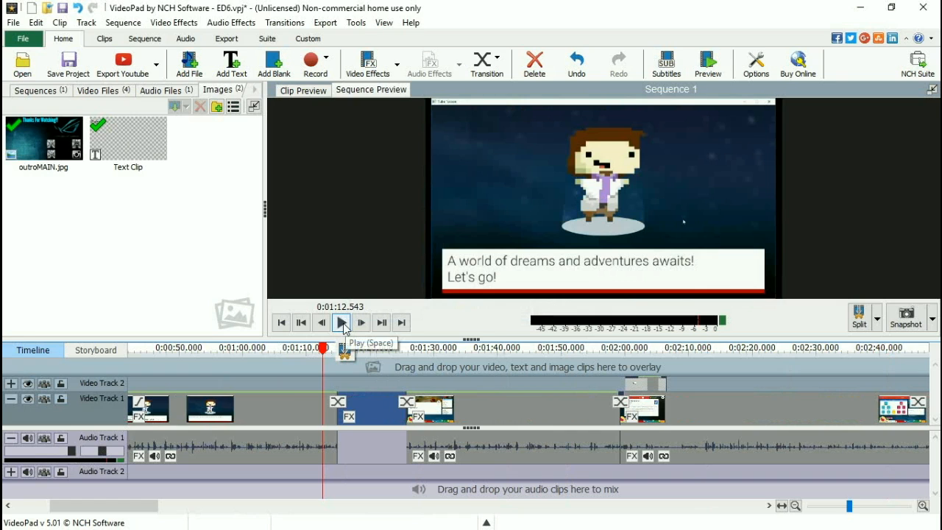
{"action": "scroll", "coordinate": [334, 394], "scroll_direction": "up", "scroll_amount": 4}
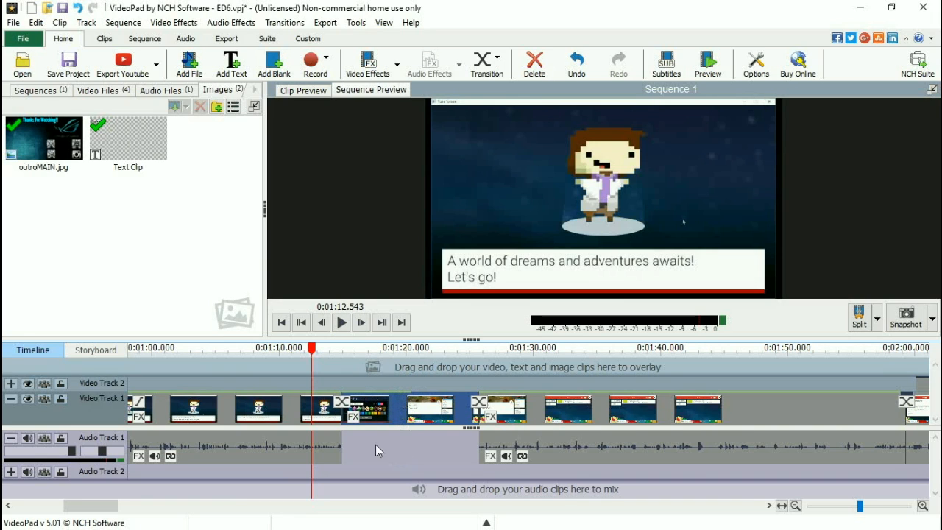
{"action": "left_click", "coordinate": [341, 322]}
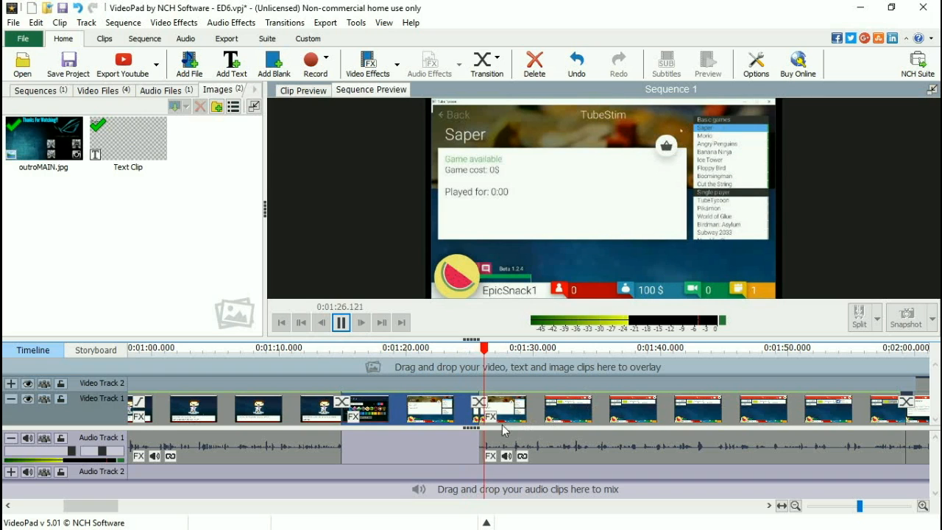
{"action": "left_click", "coordinate": [341, 323]}
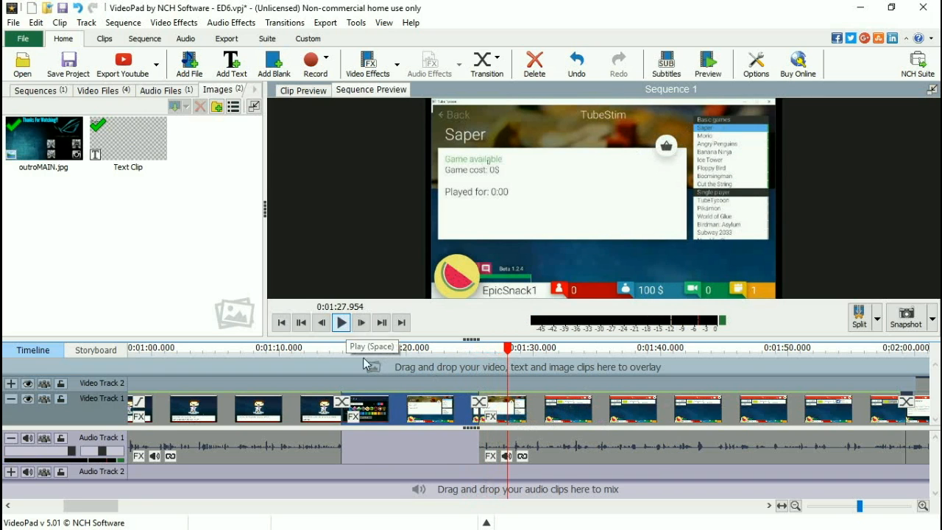
{"action": "scroll", "coordinate": [465, 401], "scroll_direction": "down", "scroll_amount": 3}
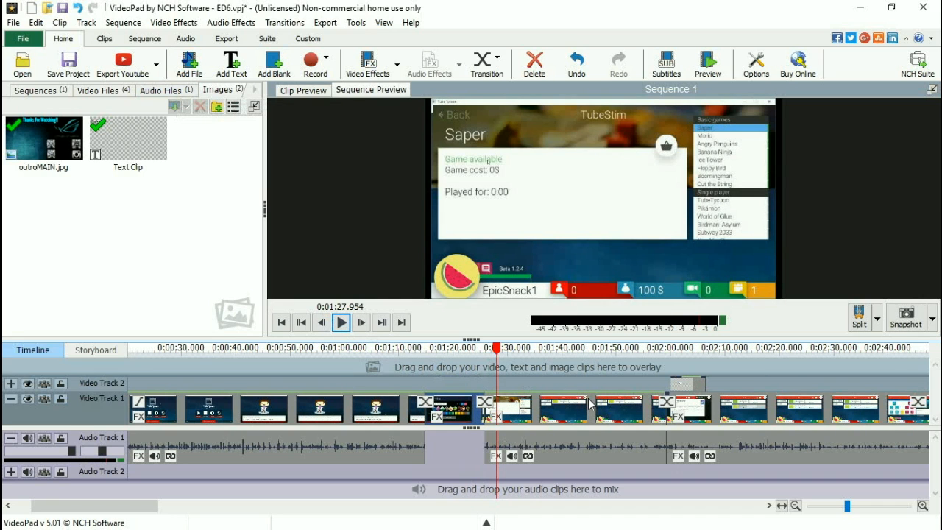
{"action": "scroll", "coordinate": [434, 381], "scroll_direction": "down", "scroll_amount": 4}
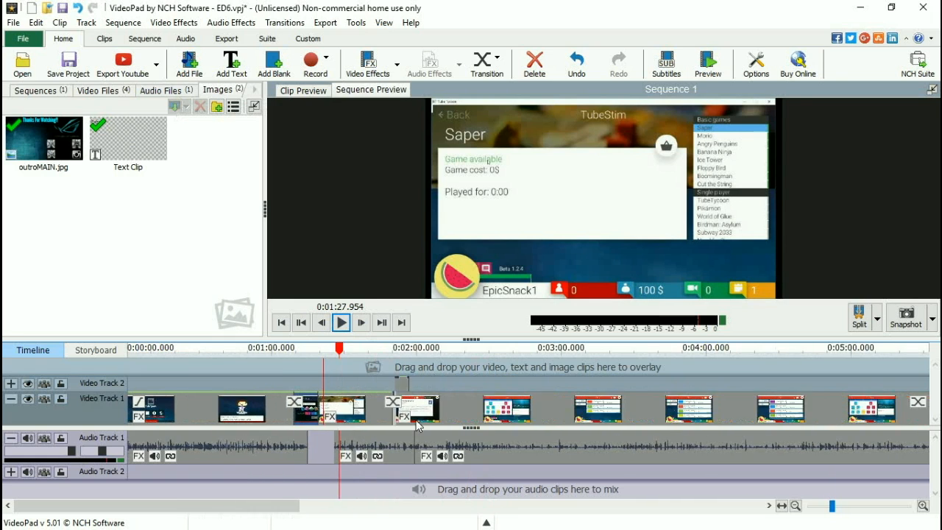
{"action": "scroll", "coordinate": [416, 425], "scroll_direction": "down", "scroll_amount": 3}
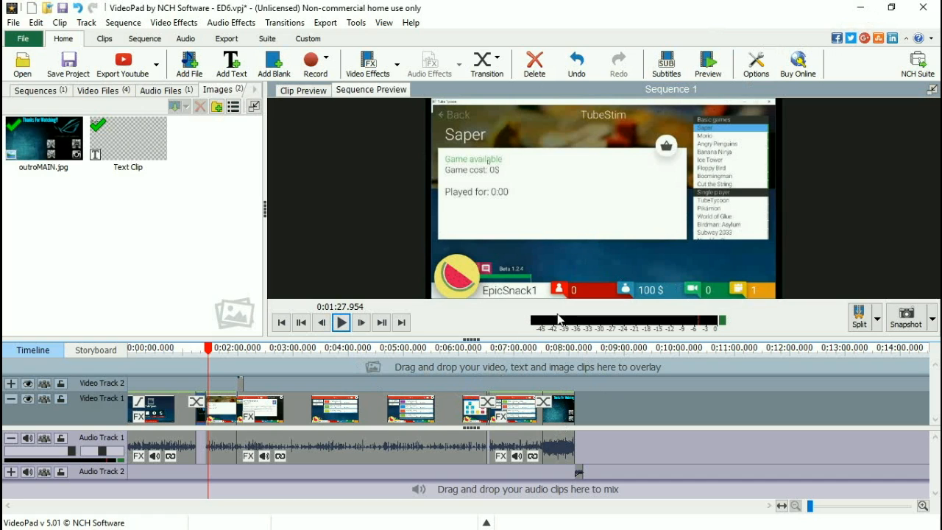
Step: Minimize the editor, open Apps & features in Windows Settings, and filter the installed apps by "vid"
{"action": "left_click", "coordinate": [861, 9]}
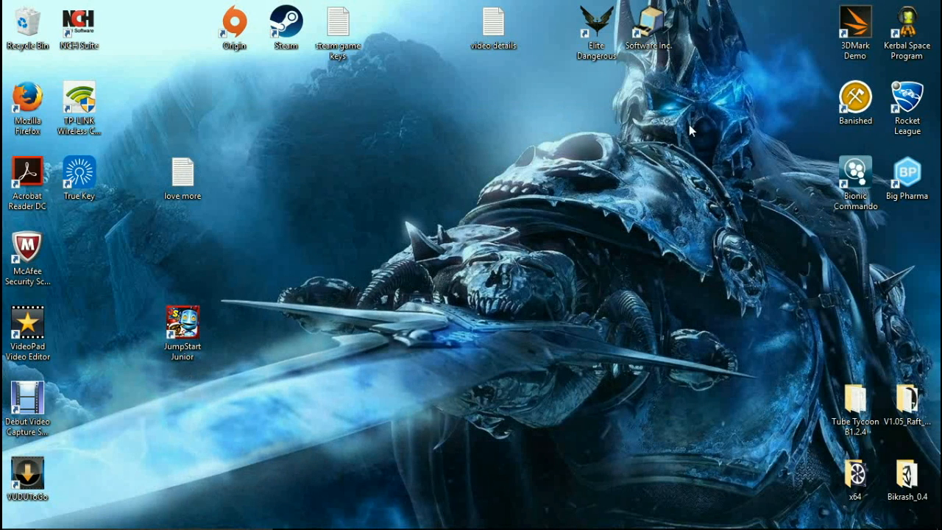
{"action": "mouse_move", "coordinate": [388, 516]}
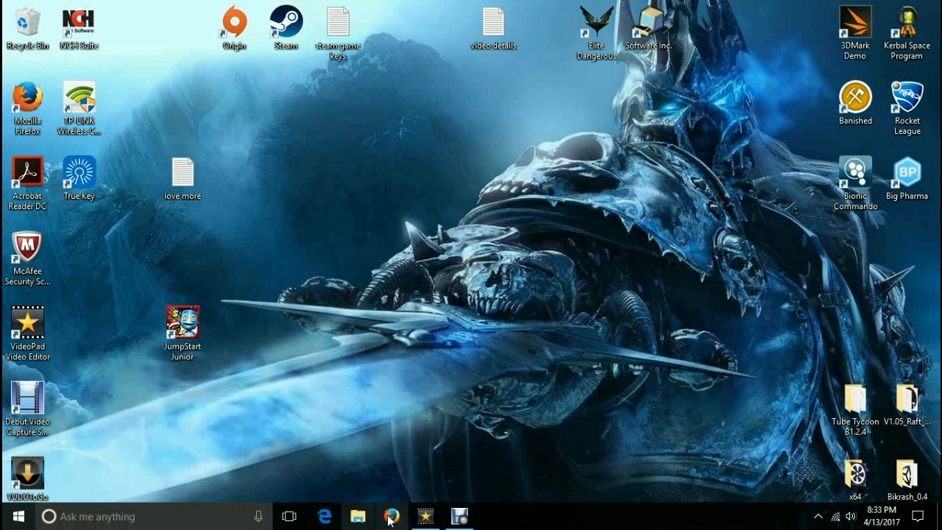
{"action": "left_click", "coordinate": [19, 516]}
{"action": "left_click", "coordinate": [541, 450]}
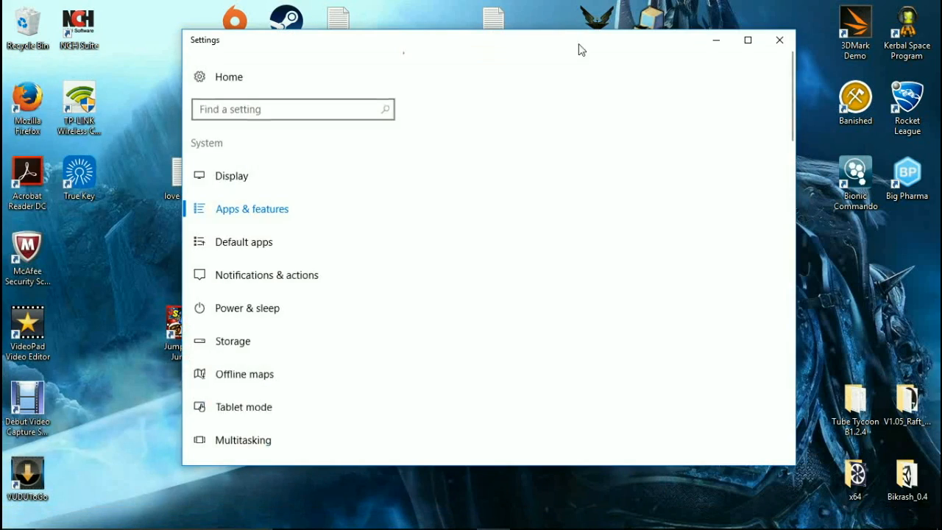
{"action": "left_click", "coordinate": [491, 171]}
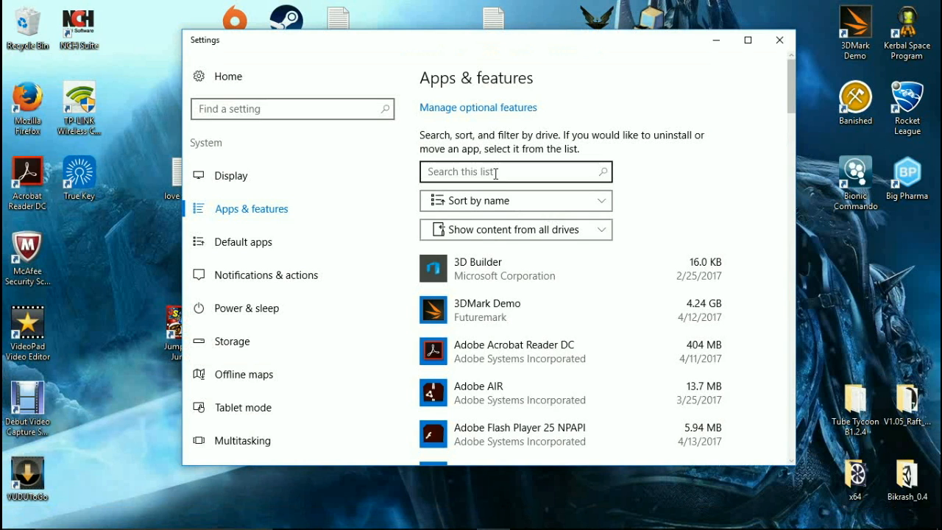
{"action": "type", "text": "vid"}
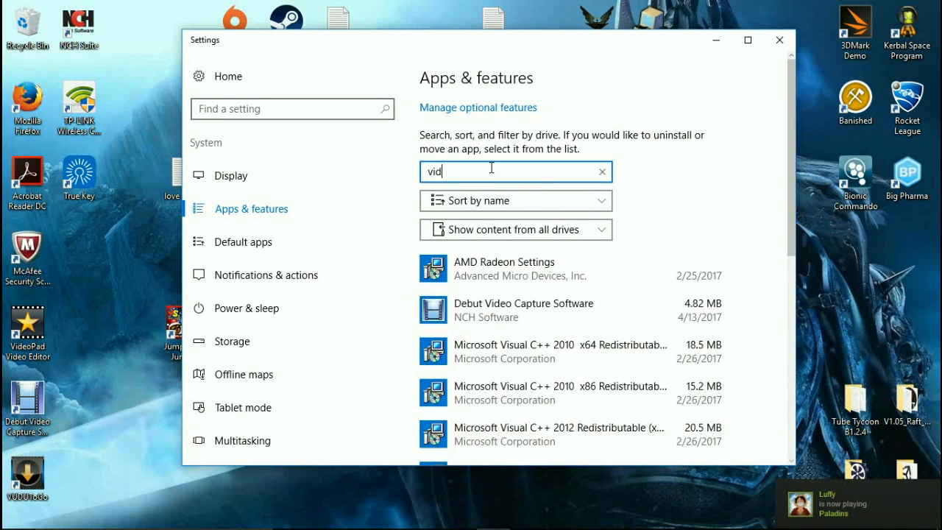
Step: Start uninstalling VideoPad Video Editor from the installed apps and confirm launching its uninstaller
{"action": "left_click", "coordinate": [620, 357]}
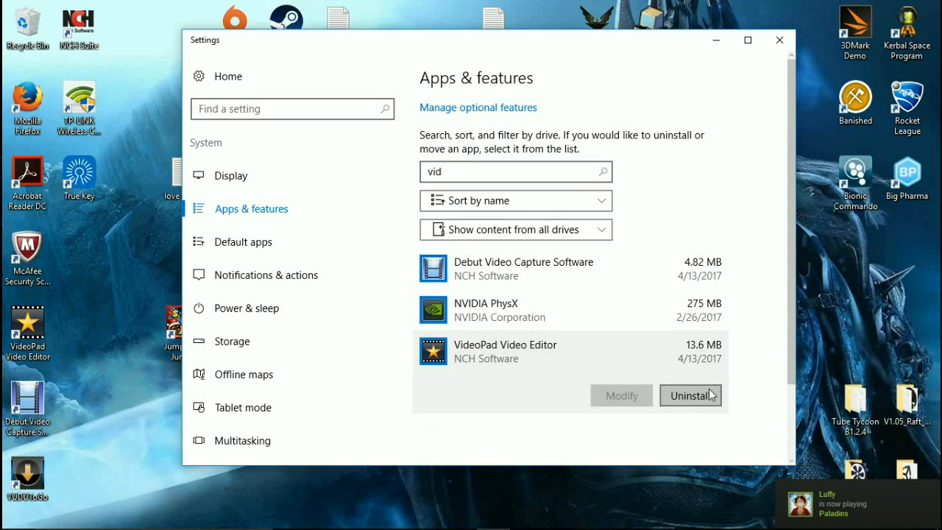
{"action": "left_click", "coordinate": [703, 397]}
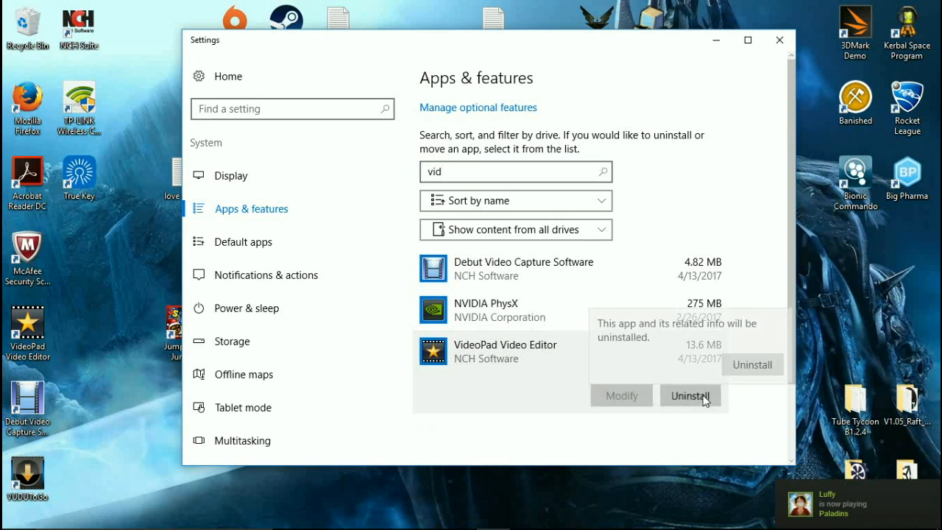
{"action": "left_click", "coordinate": [771, 370]}
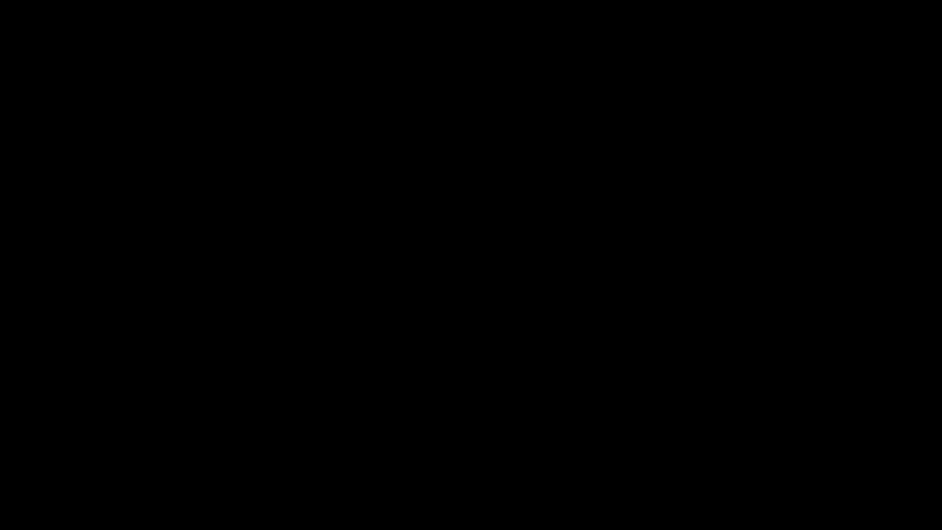
{"action": "left_click", "coordinate": [438, 357]}
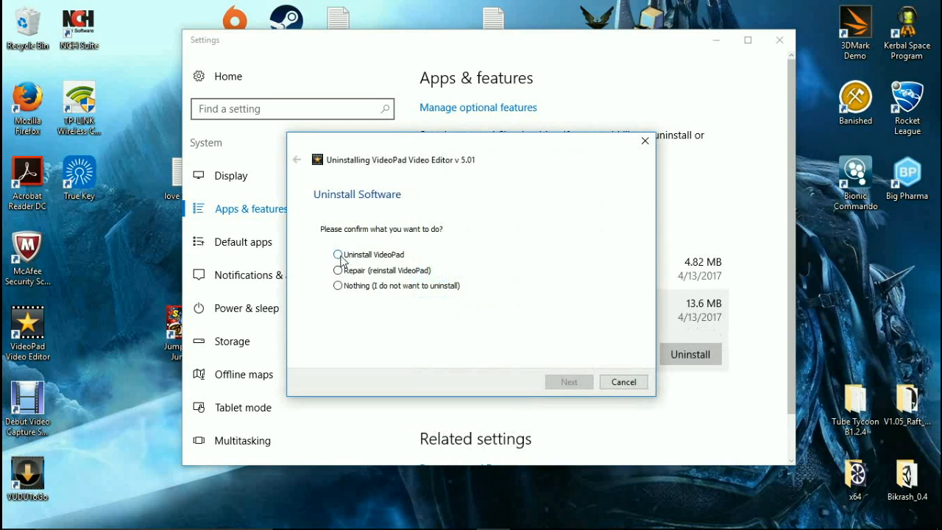
Step: Choose to uninstall VideoPad and also delete the data files created with it
{"action": "left_click", "coordinate": [338, 256]}
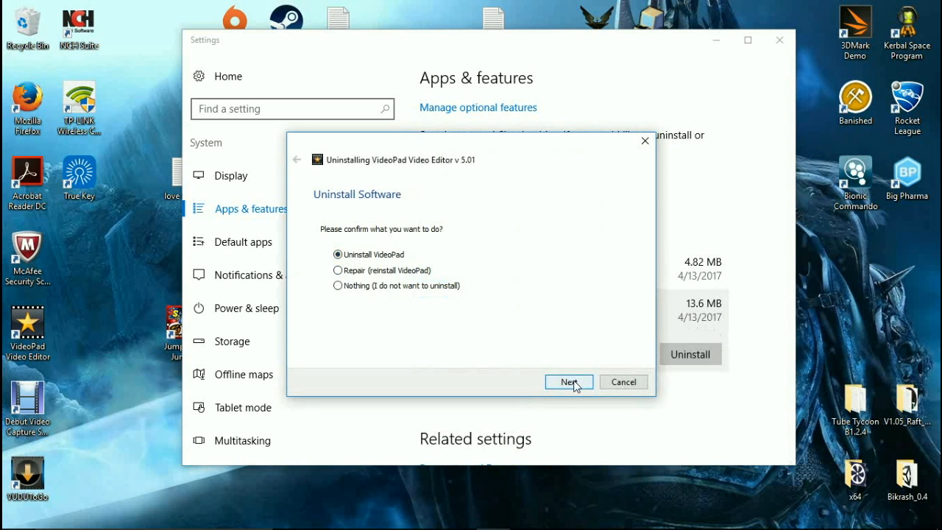
{"action": "left_click", "coordinate": [571, 383]}
{"action": "left_click", "coordinate": [358, 257]}
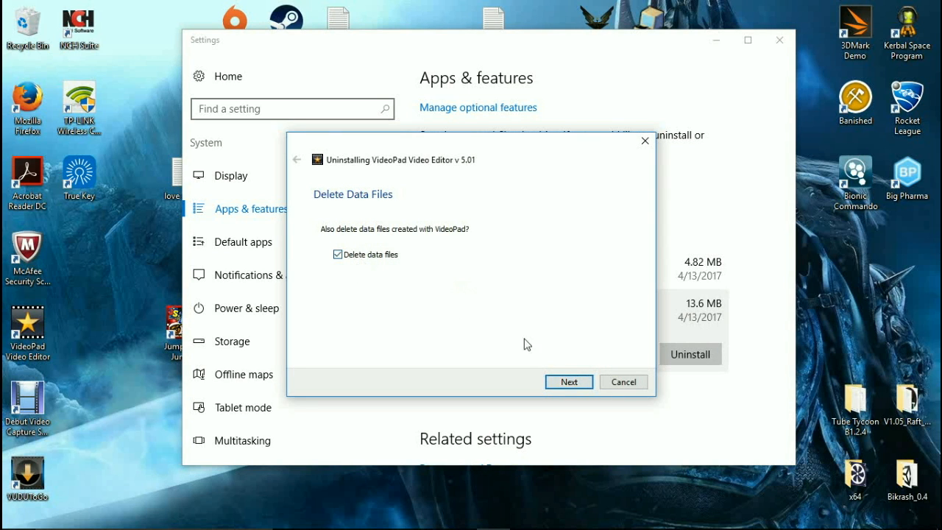
{"action": "left_click", "coordinate": [571, 382]}
Step: Give "Trial period expired and I don't want to purchase" as the reason, finish the uninstall and dismiss the completion notice
{"action": "left_click", "coordinate": [483, 286]}
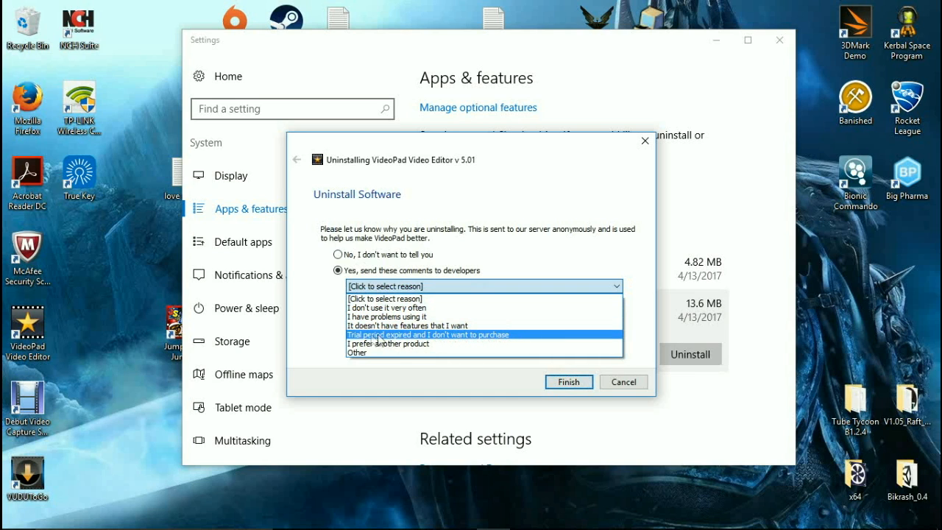
{"action": "left_click", "coordinate": [449, 335]}
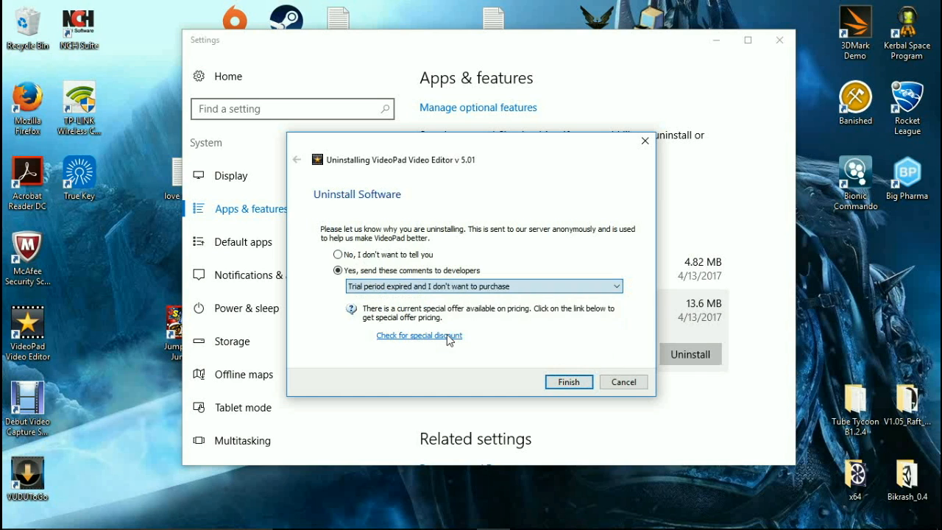
{"action": "left_click", "coordinate": [567, 383]}
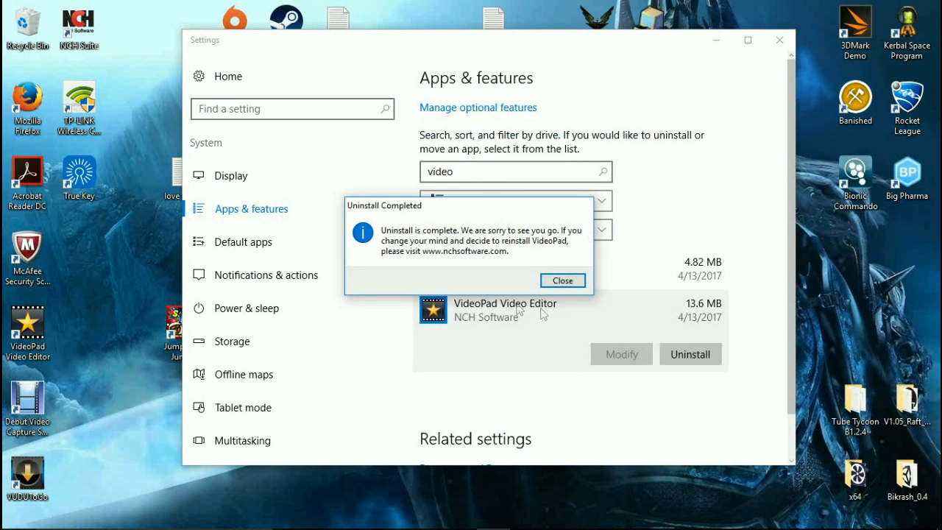
{"action": "left_click", "coordinate": [570, 281]}
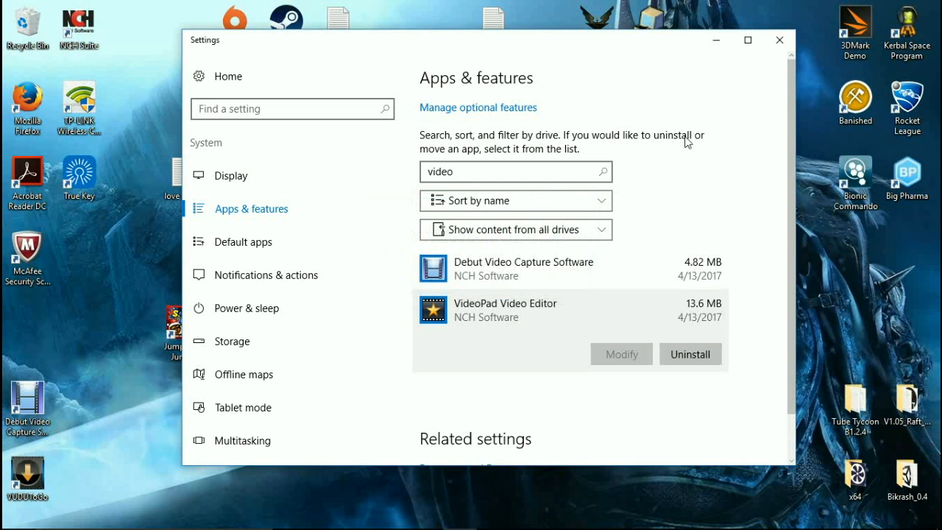
Step: Close Windows Settings and switch to the Debut screen recorder
{"action": "left_click", "coordinate": [782, 39]}
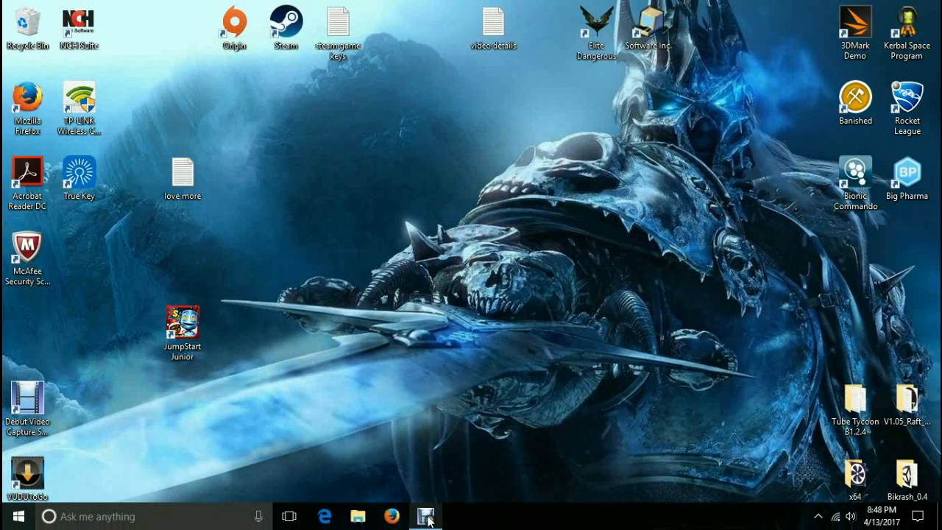
{"action": "left_click", "coordinate": [427, 518]}
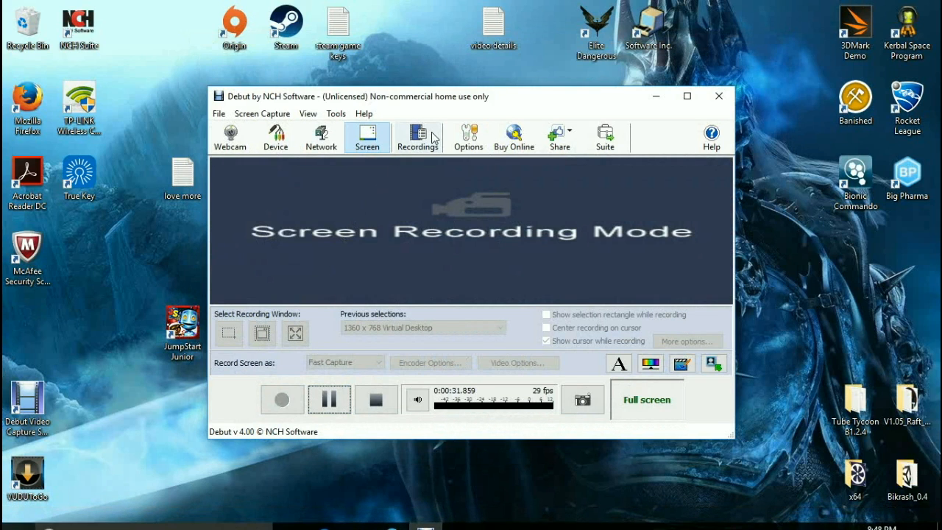
Step: Open Debut's list of recordings and send the recording Untitled 9 for editing
{"action": "left_click", "coordinate": [432, 139]}
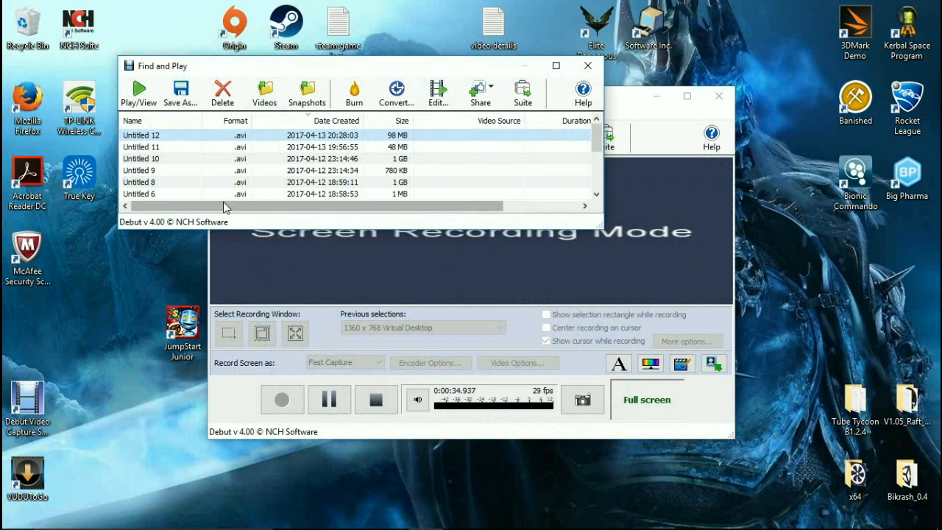
{"action": "left_click", "coordinate": [190, 171]}
{"action": "left_click", "coordinate": [438, 90]}
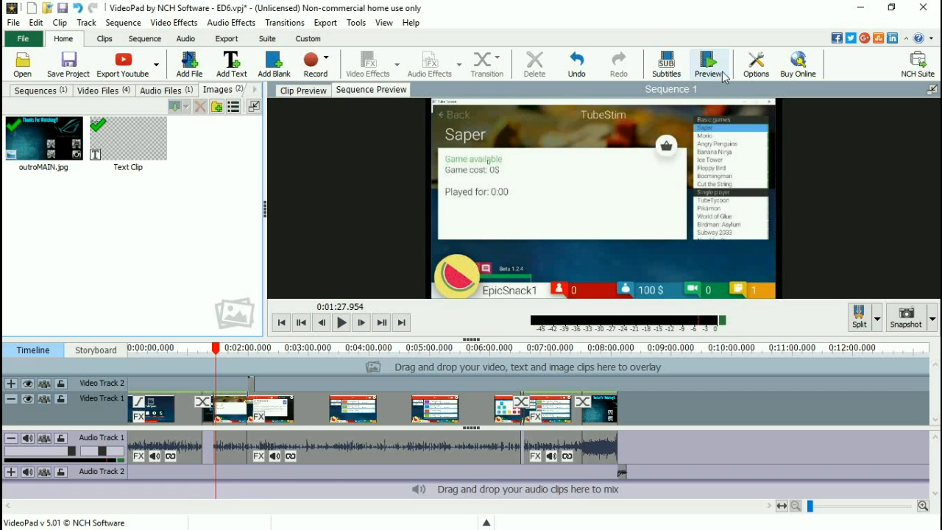
{"action": "left_click", "coordinate": [860, 8]}
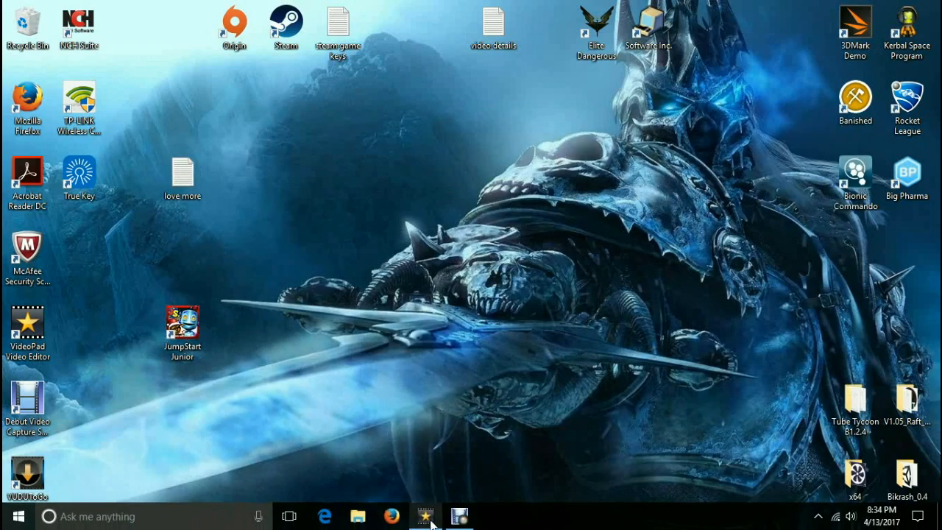
{"action": "left_click", "coordinate": [426, 516]}
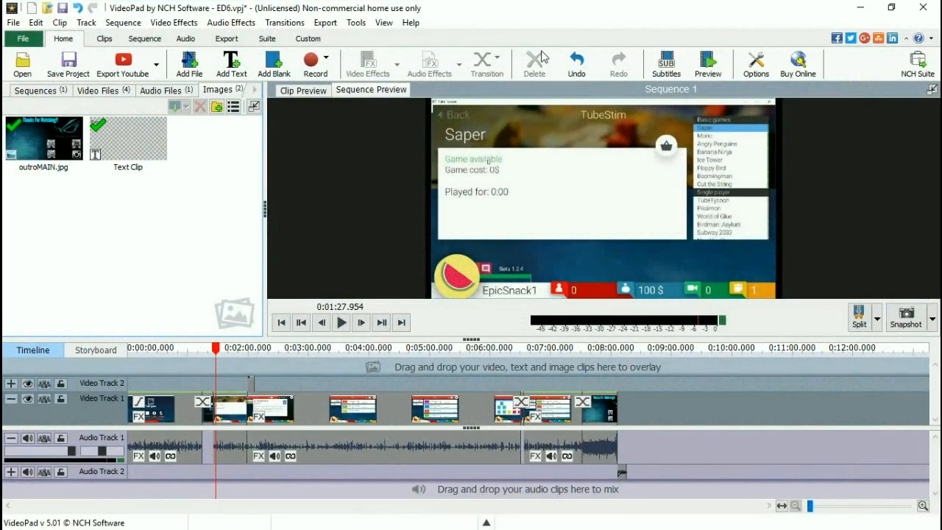
{"action": "left_click", "coordinate": [860, 8]}
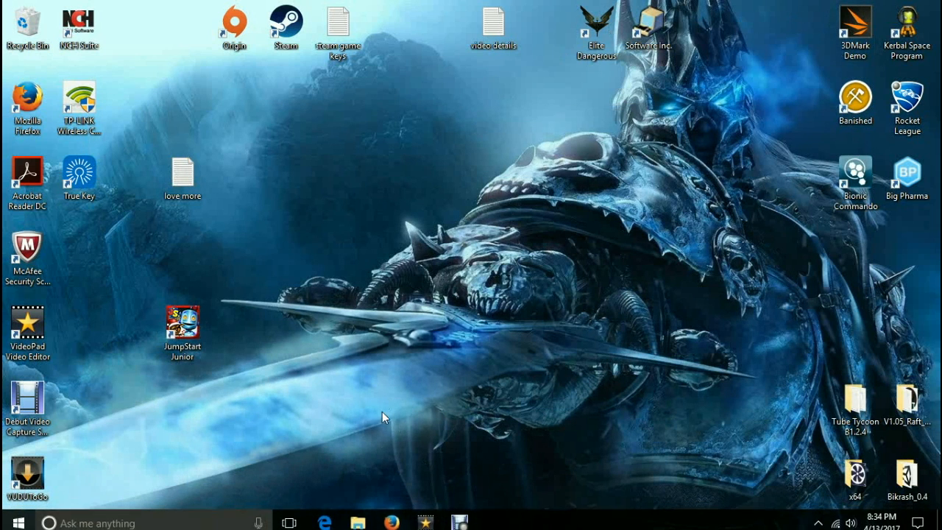
{"action": "left_click", "coordinate": [425, 515]}
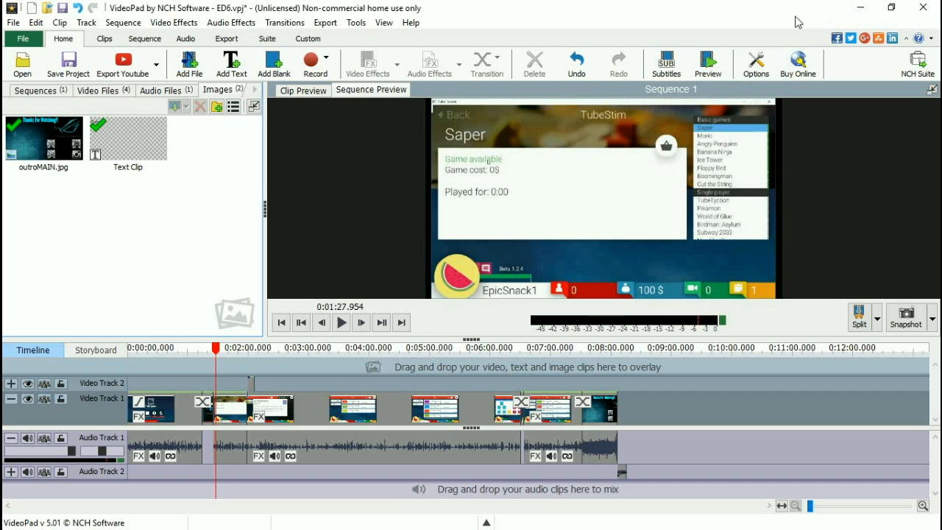
Step: Open the online purchase page for VideoPad, review the edition and bundle prices, and close the browser
{"action": "left_click", "coordinate": [800, 74]}
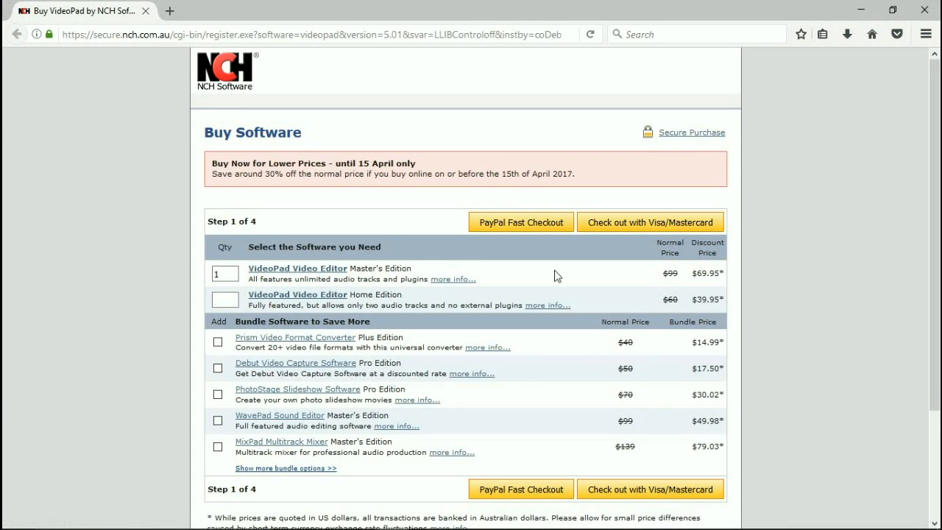
{"action": "left_click_drag", "start_coordinate": [690, 273], "coordinate": [734, 273]}
{"action": "left_click", "coordinate": [610, 288]}
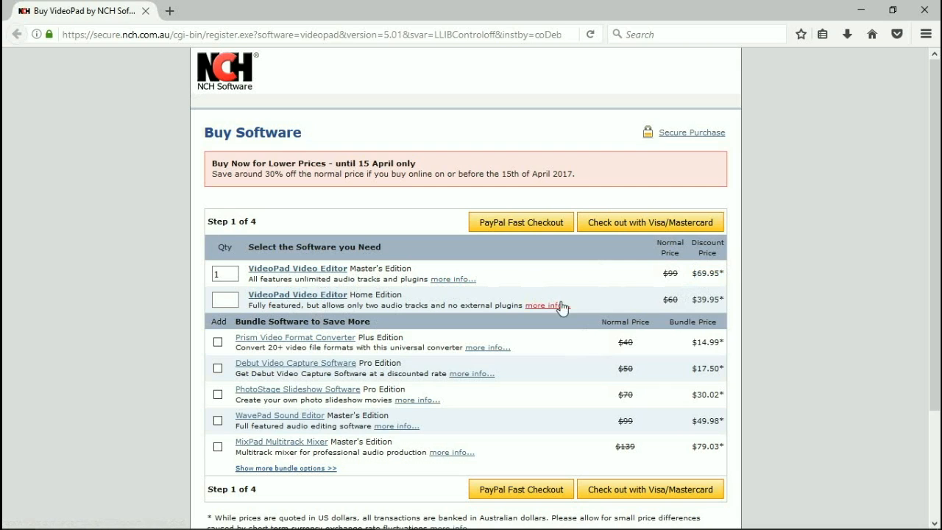
{"action": "double_click", "coordinate": [707, 297]}
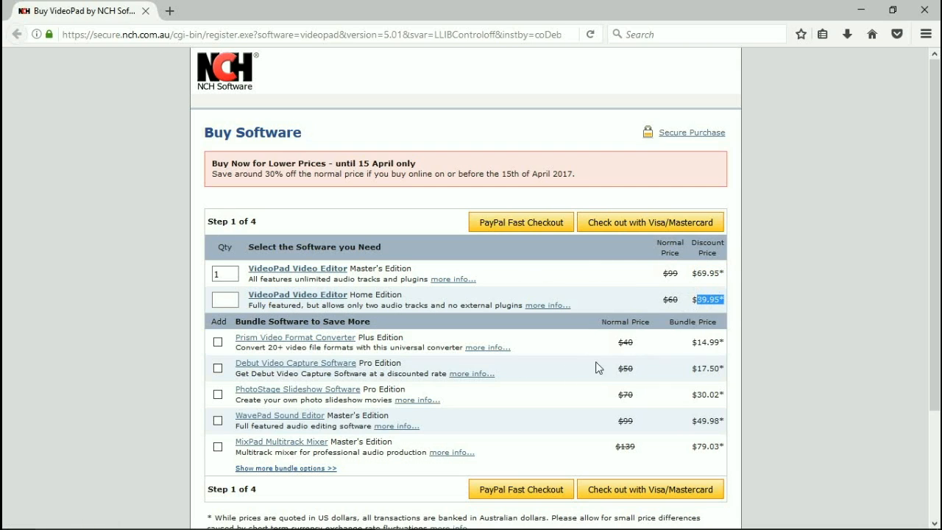
{"action": "double_click", "coordinate": [706, 368]}
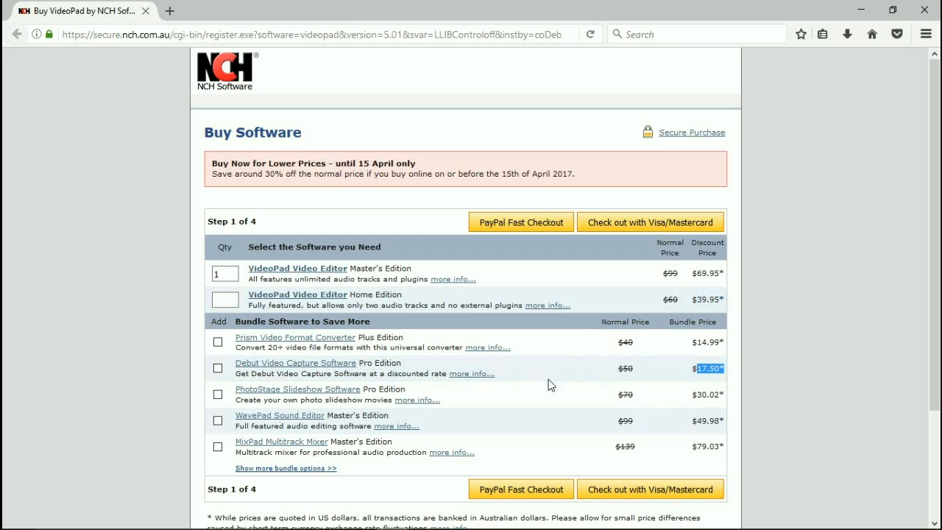
{"action": "scroll", "coordinate": [423, 383], "scroll_direction": "down", "scroll_amount": 2}
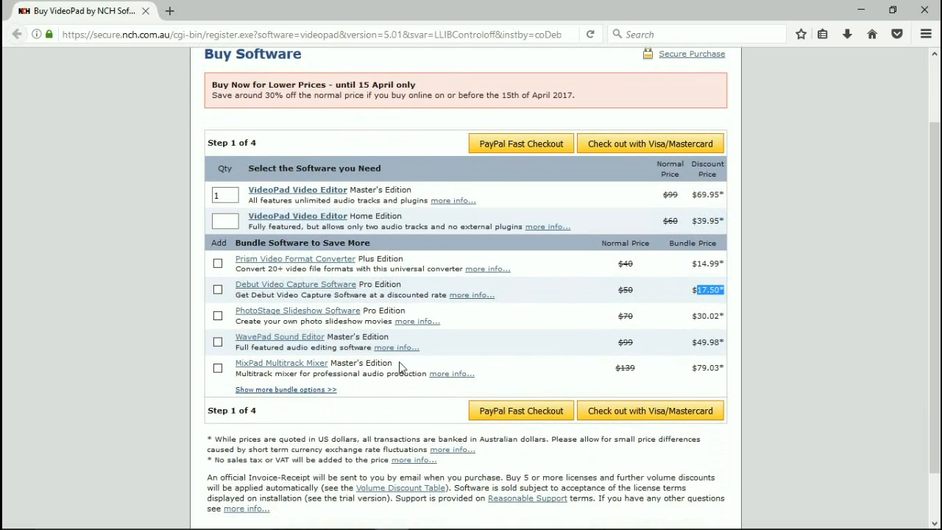
{"action": "scroll", "coordinate": [496, 361], "scroll_direction": "up", "scroll_amount": 2}
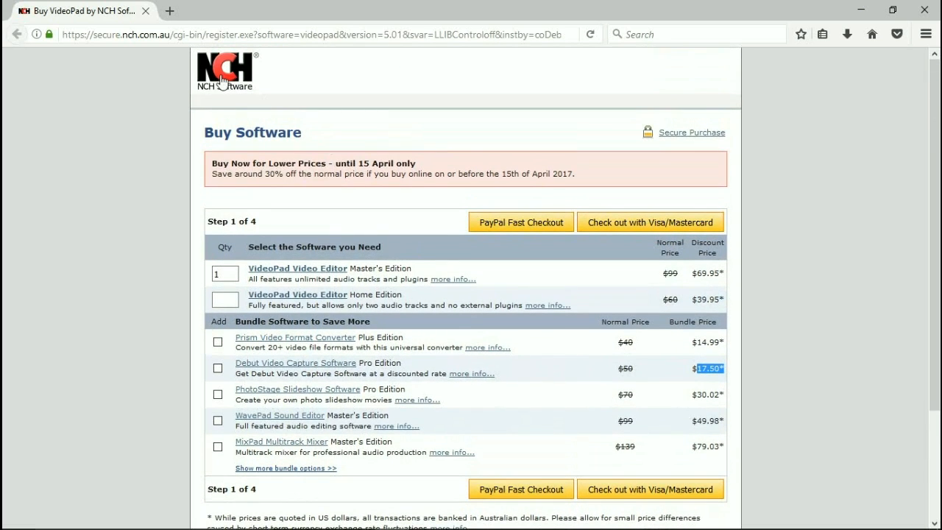
{"action": "left_click", "coordinate": [931, 16]}
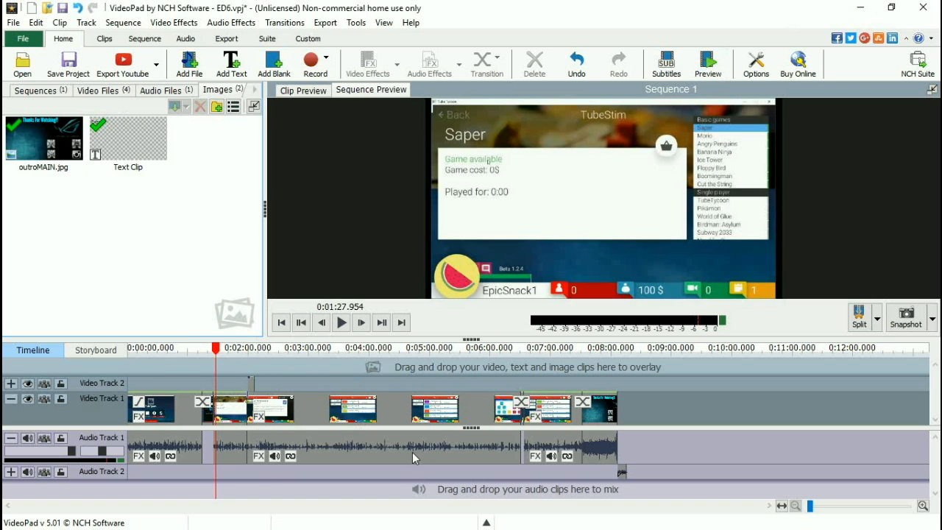
Step: Mute the long middle clip on Audio Track 1 and play the sequence from near that clip's start
{"action": "left_click", "coordinate": [275, 456]}
{"action": "left_click", "coordinate": [392, 255]}
{"action": "left_click", "coordinate": [380, 271]}
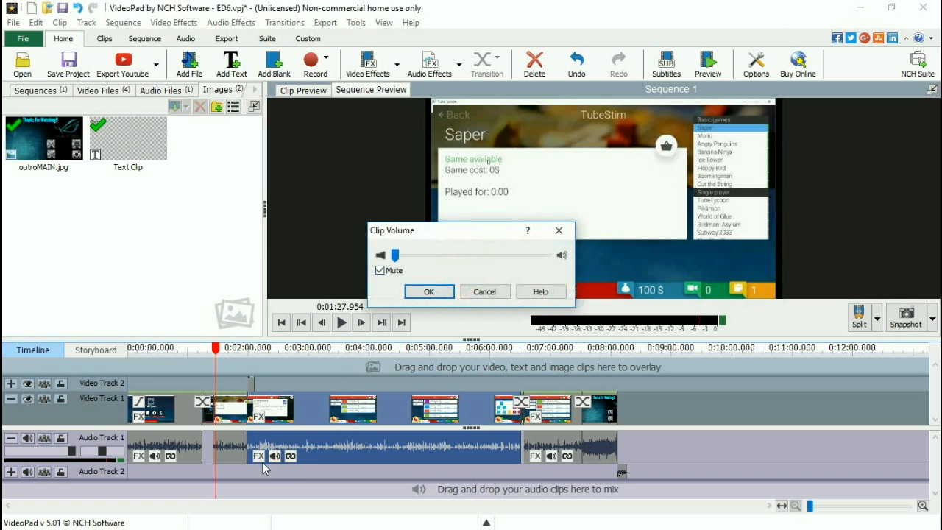
{"action": "left_click", "coordinate": [426, 292]}
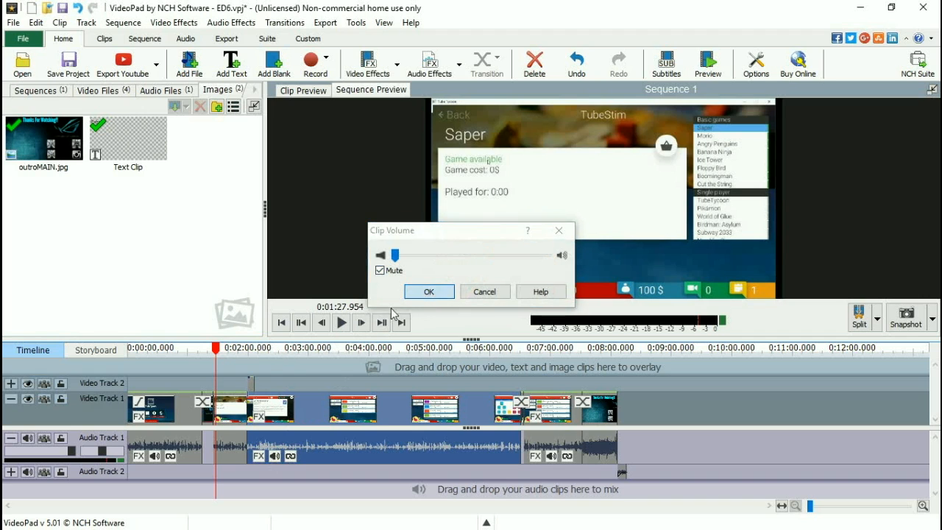
{"action": "left_click", "coordinate": [276, 352]}
{"action": "left_click", "coordinate": [340, 322]}
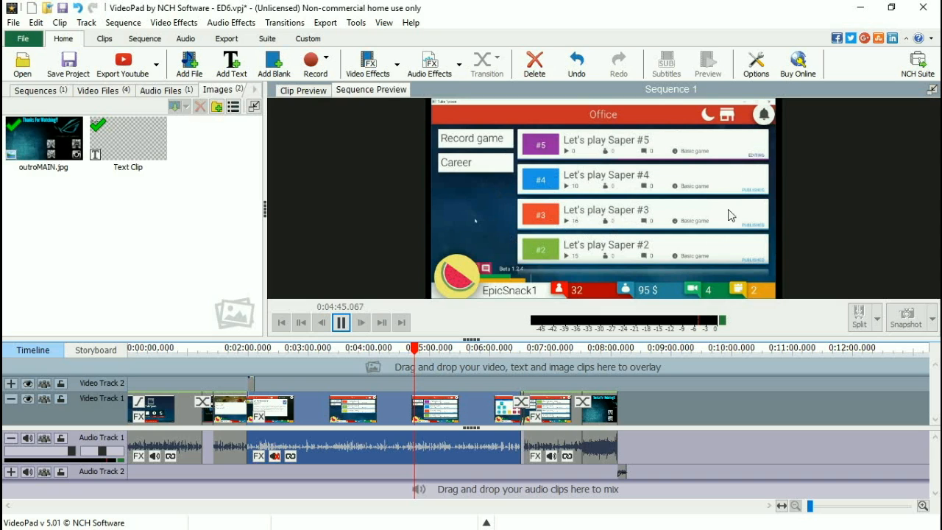
Step: Show the project's imported video files, minimize the editor to view the desktop, and restore it
{"action": "left_click", "coordinate": [98, 94]}
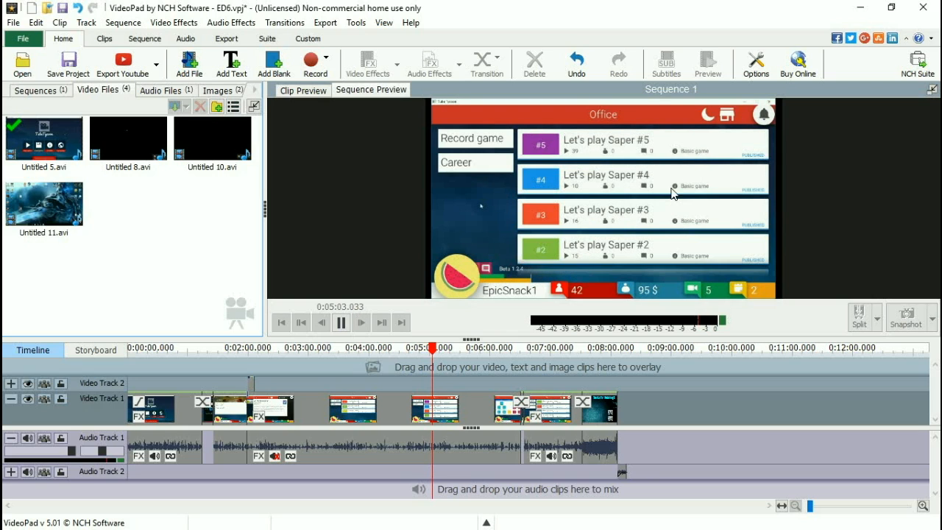
{"action": "left_click", "coordinate": [868, 11]}
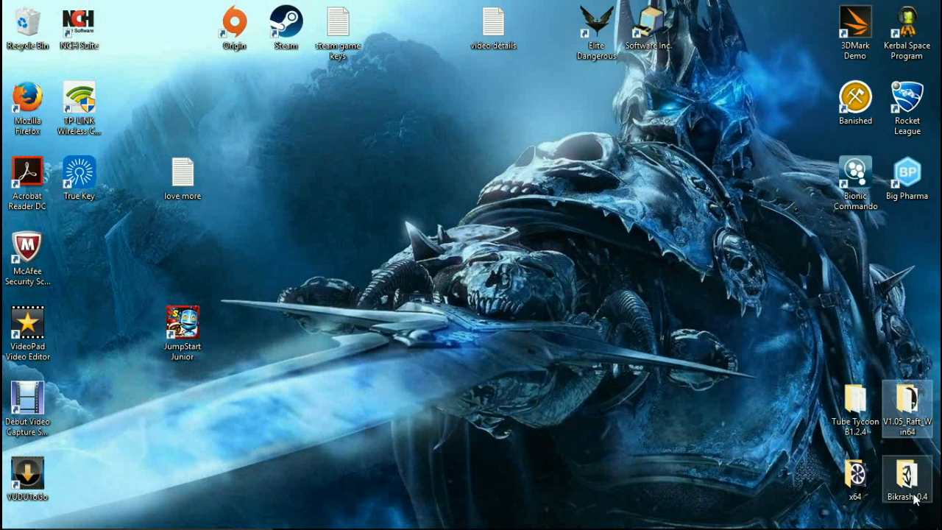
{"action": "left_click", "coordinate": [856, 471]}
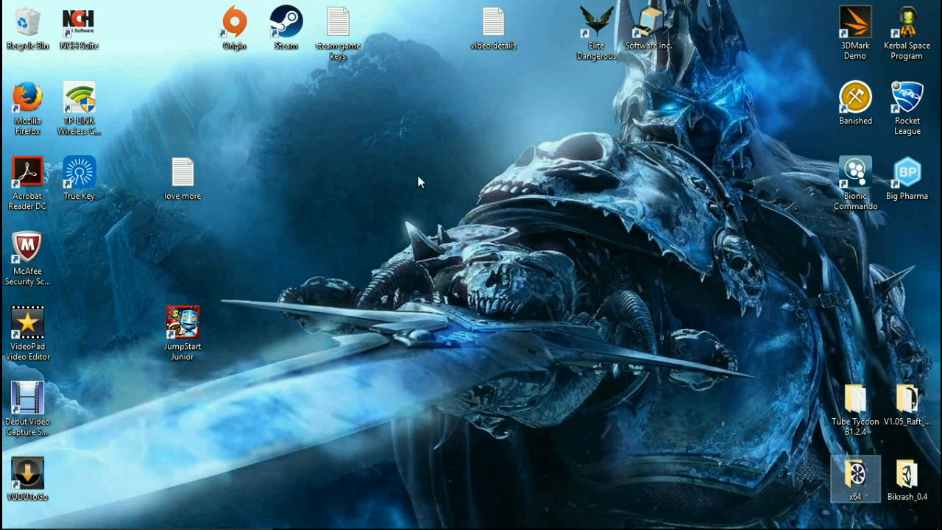
{"action": "left_click", "coordinate": [429, 519]}
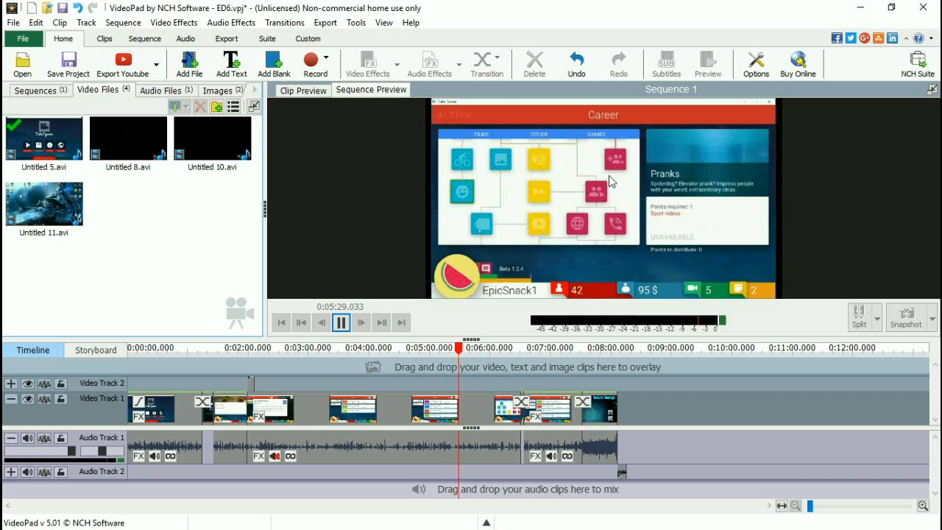
Step: Browse the Debut videos folder for files to add to the project and close the file chooser without adding any
{"action": "right_click", "coordinate": [193, 220]}
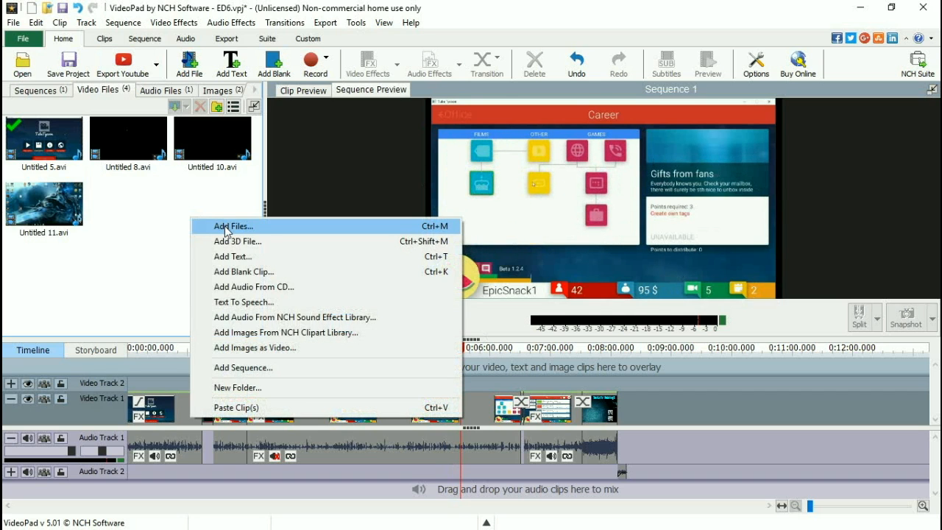
{"action": "left_click", "coordinate": [224, 226]}
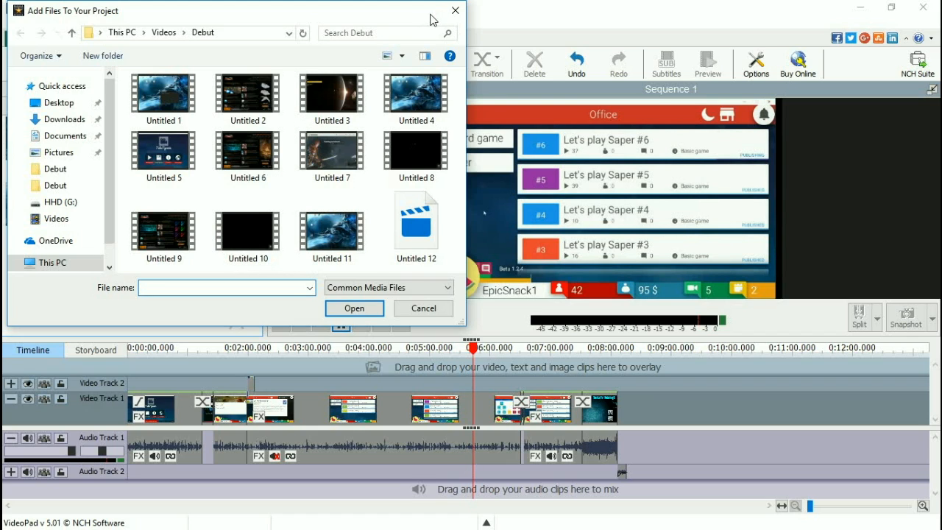
{"action": "left_click", "coordinate": [454, 12]}
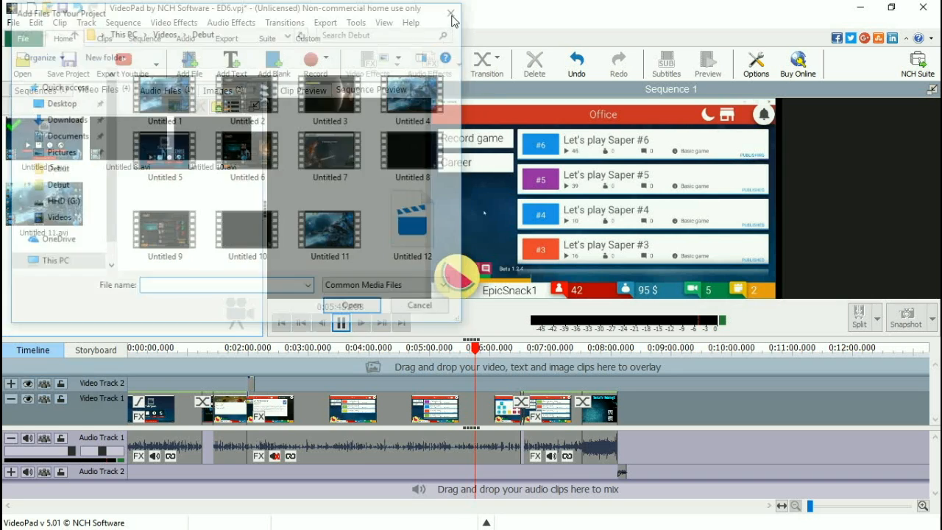